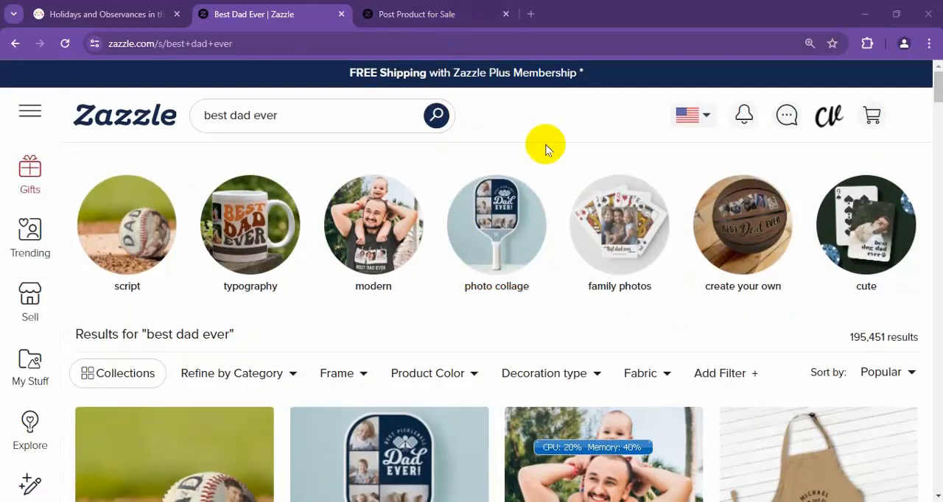
Examine the mug's product-posting form and the designs and titles in the "best dad ever" marketplace search results.
click(416, 14)
scroll(284, 305, down, 5)
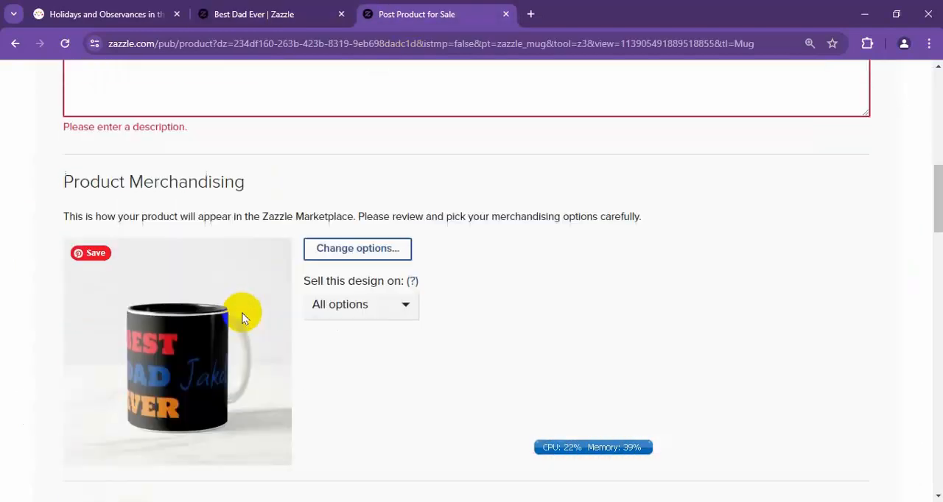
click(258, 14)
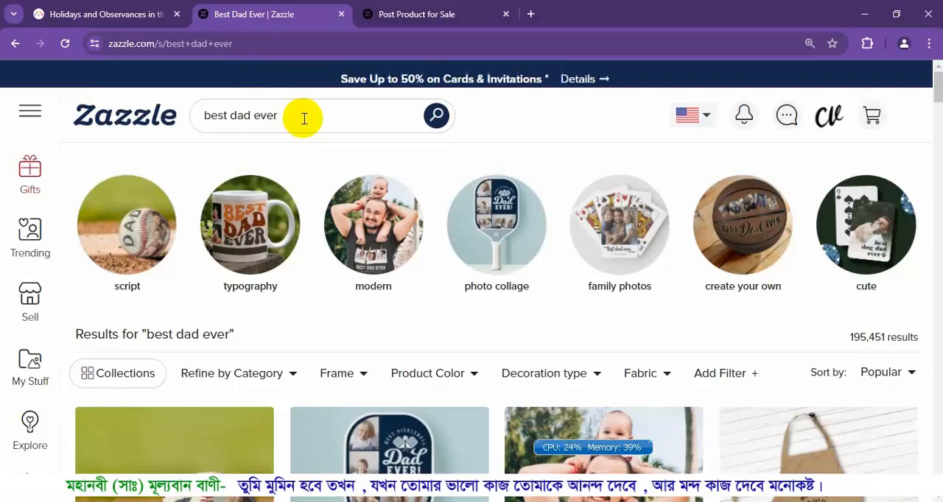
scroll(305, 122, down, 4)
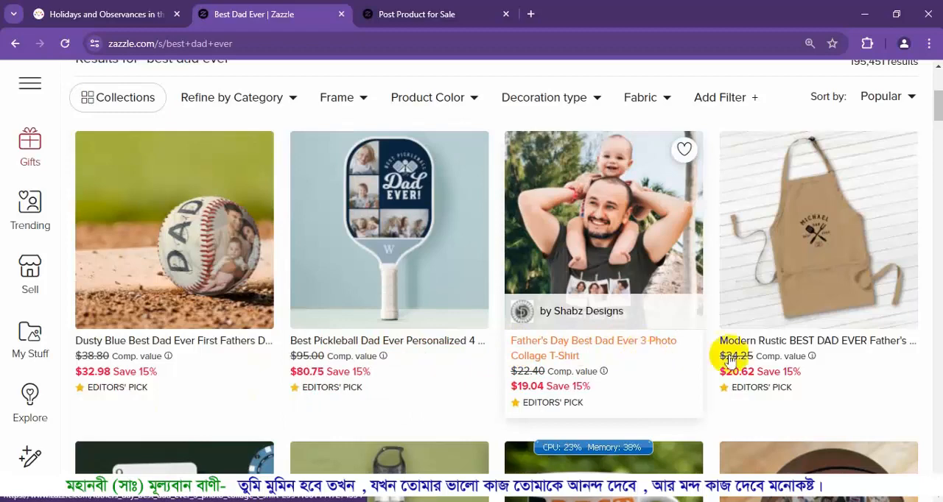
scroll(859, 347, down, 4)
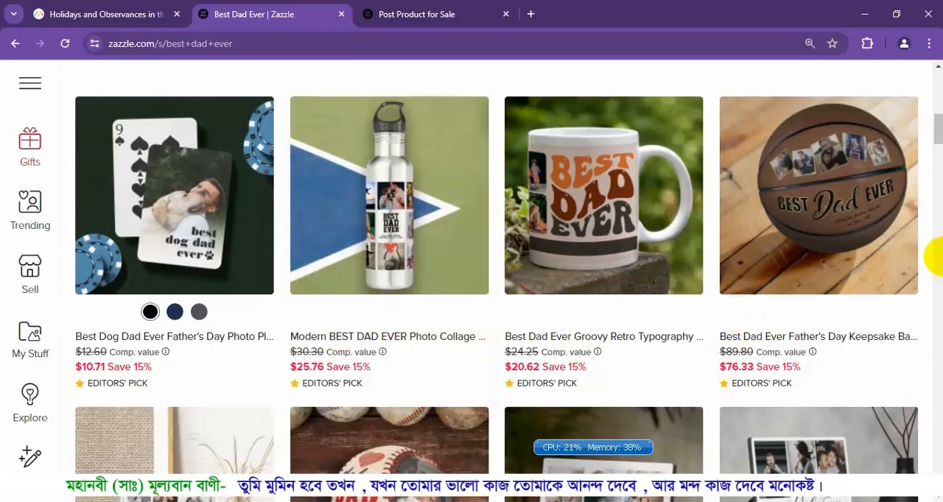
scroll(934, 257, down, 5)
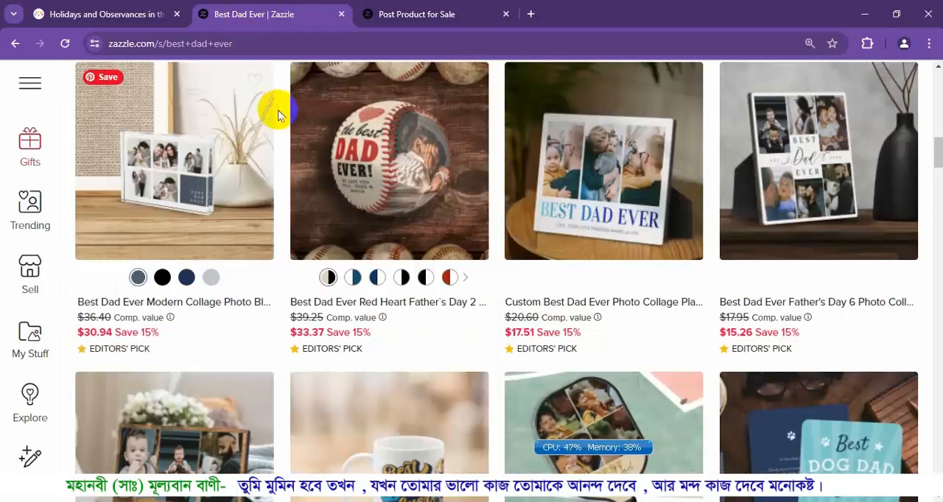
scroll(278, 110, down, 3)
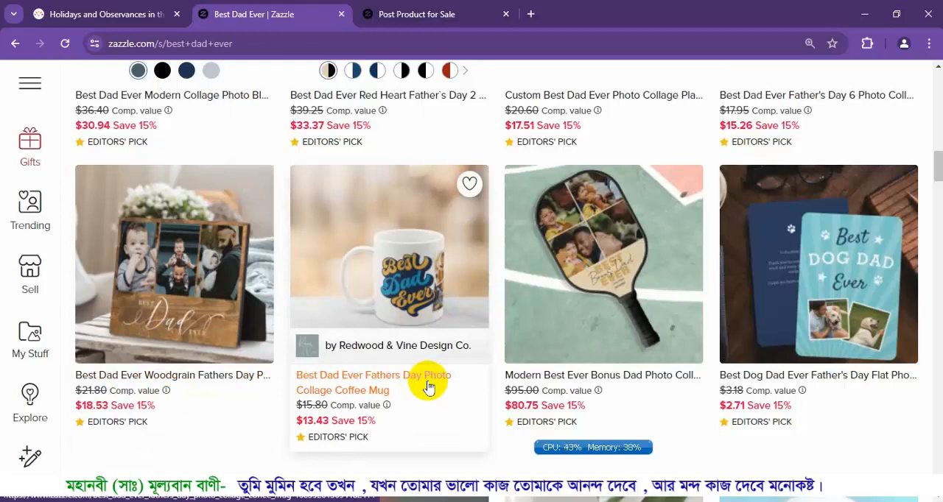
click(398, 10)
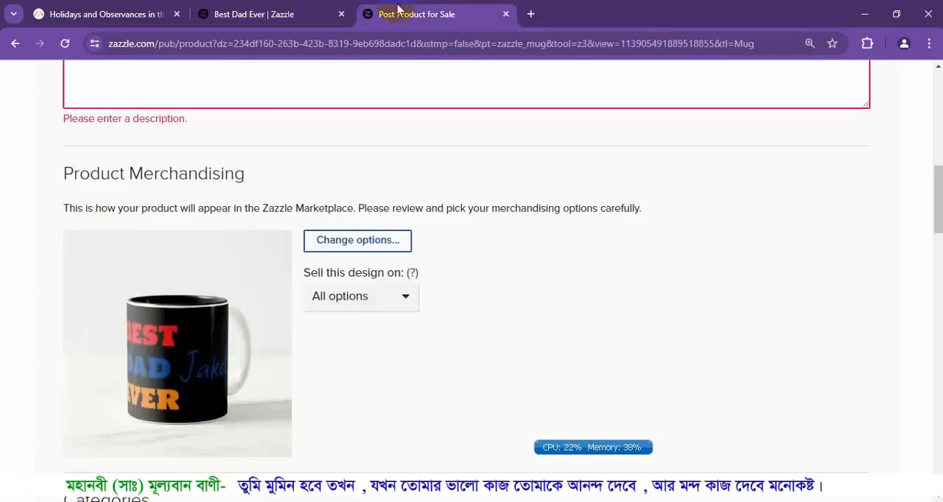
click(276, 15)
scroll(800, 383, down, 2)
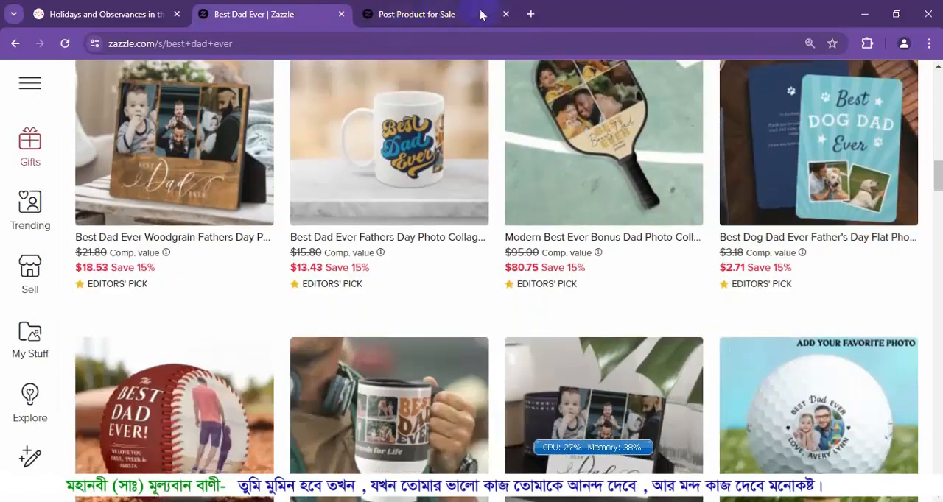
Replace the mug's title in the product-posting form with "Bast Dad Ever. Happy Fathers Day".
click(480, 15)
scroll(327, 189, up, 10)
scroll(137, 400, down, 2)
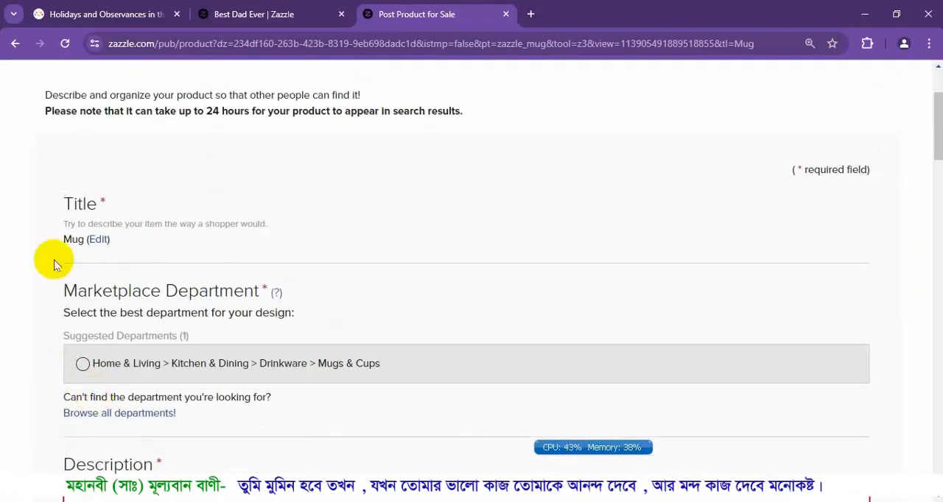
click(104, 241)
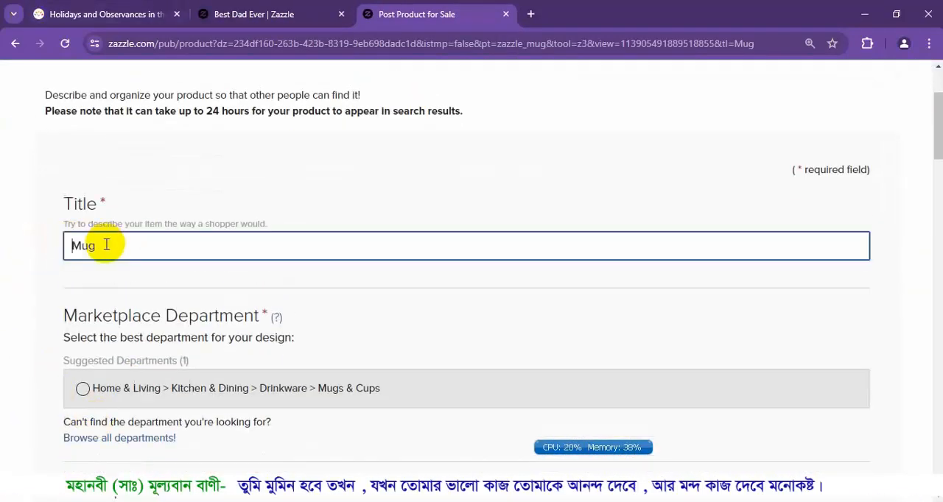
drag(106, 245, 2, 240)
text(Ba)
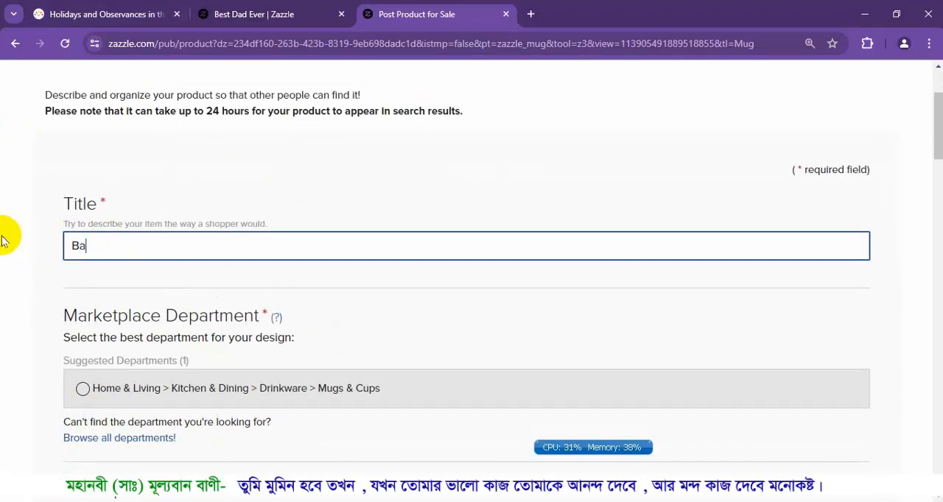
text(st Dad Ever. Happy Fathers Day)
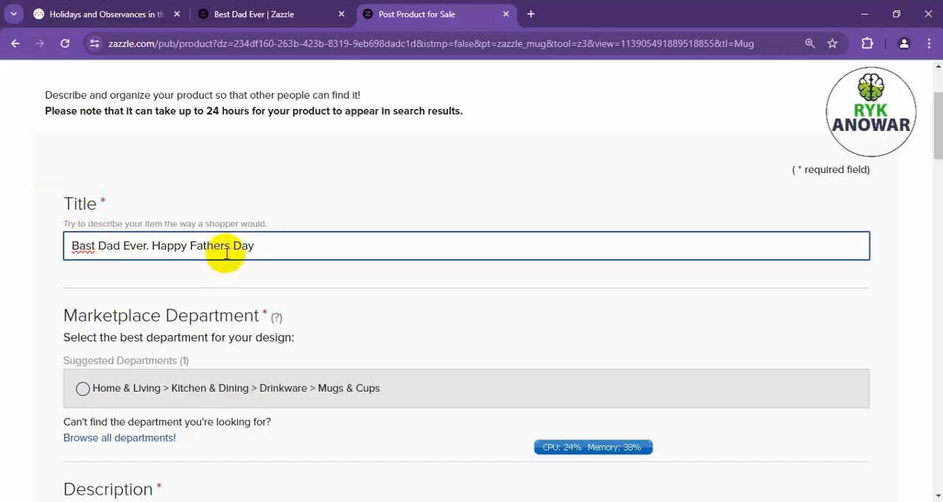
Correct the spelling in the product title so it reads "Best Dad Ever. Happy Father's Day".
drag(226, 252, 220, 260)
key(Right)
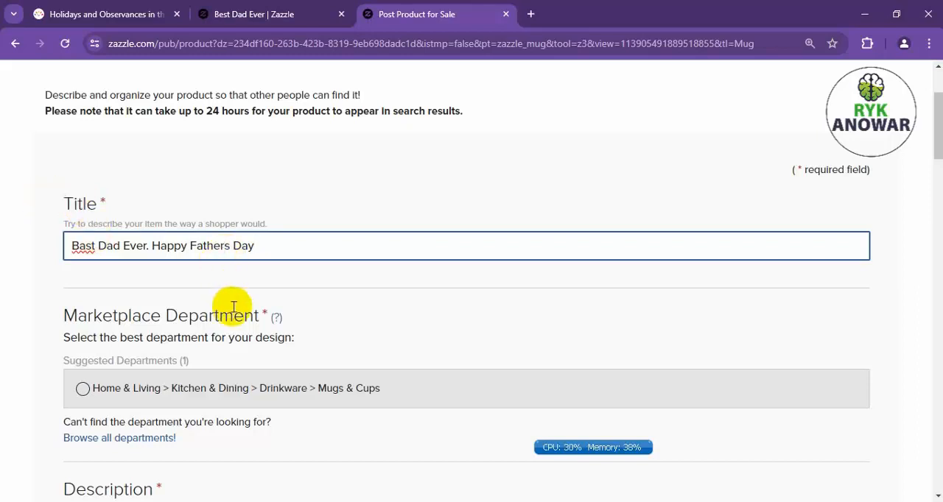
text(')
click(85, 247)
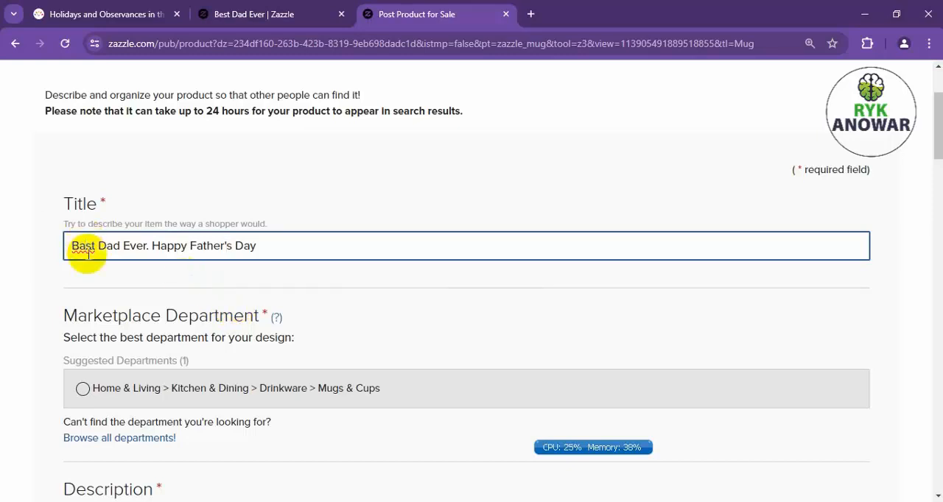
key(BackSpace)
text(e)
click(312, 249)
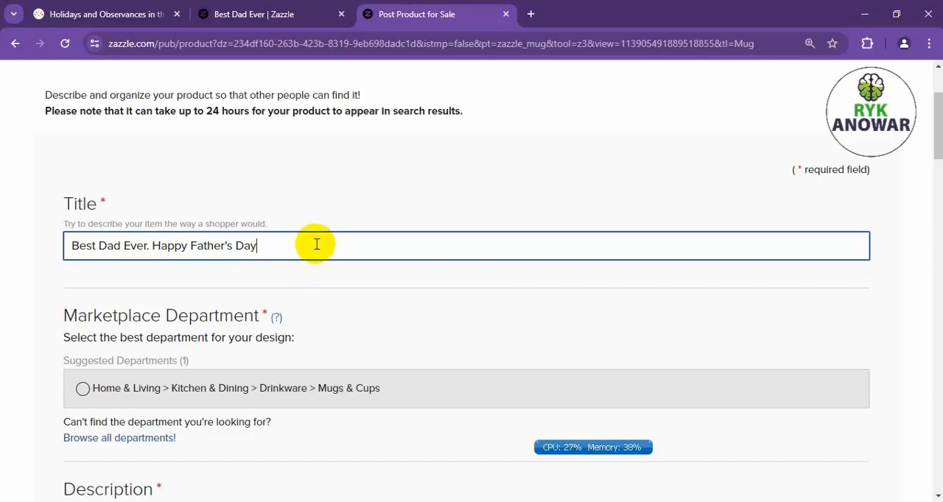
Copy the title text into the product description and end it with a period: "Best Dad Ever. Happy Father's Day.".
drag(315, 243, 45, 226)
key(ctrl+c)
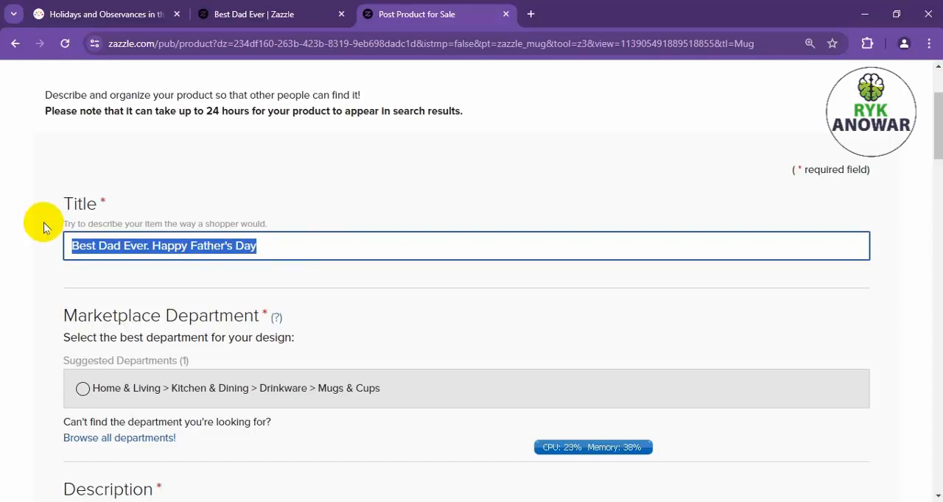
scroll(184, 427, down, 2)
click(166, 443)
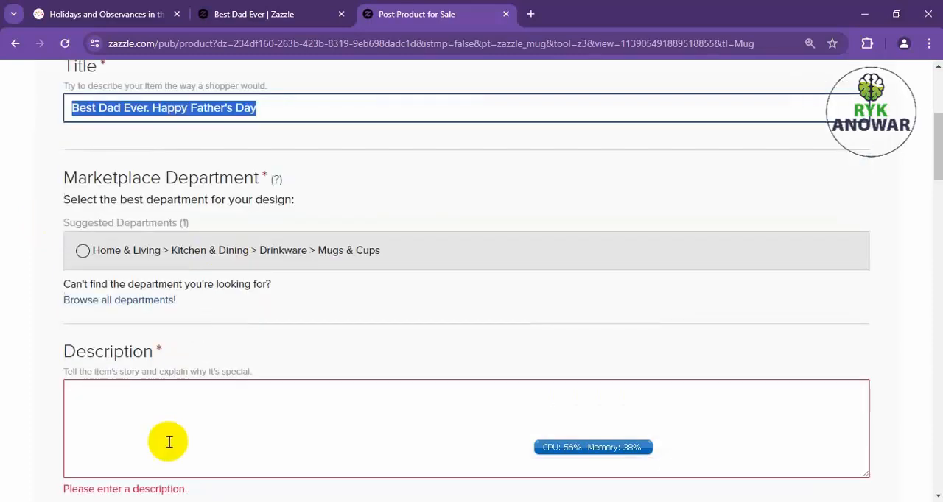
key(ctrl+v)
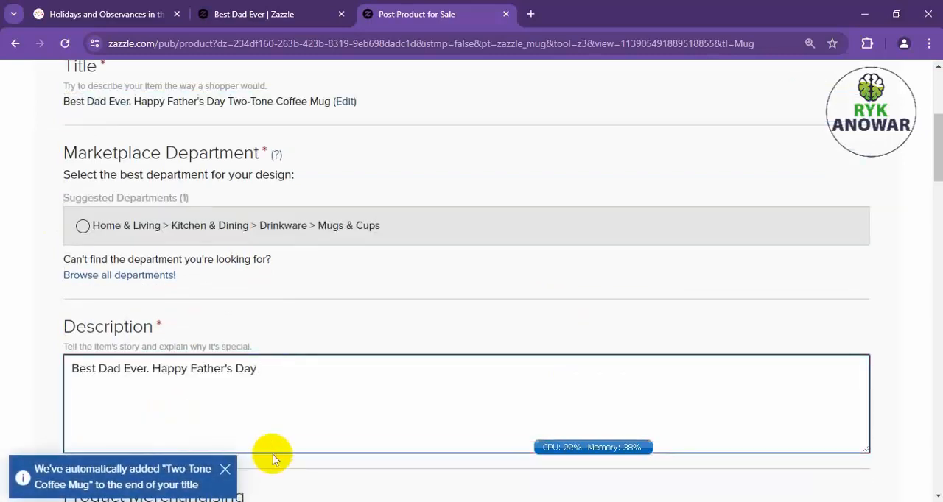
text(.)
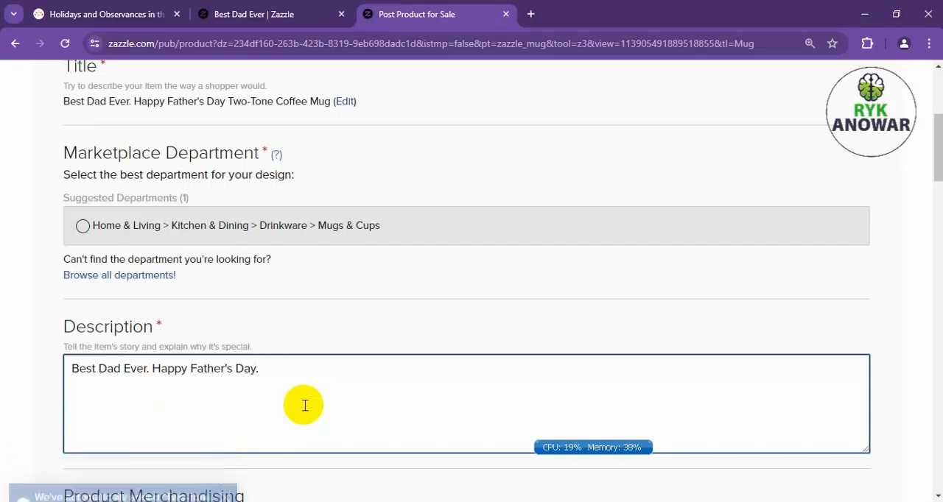
Set the product's marketplace department to Home & Living from the full list of departments.
scroll(304, 406, up, 3)
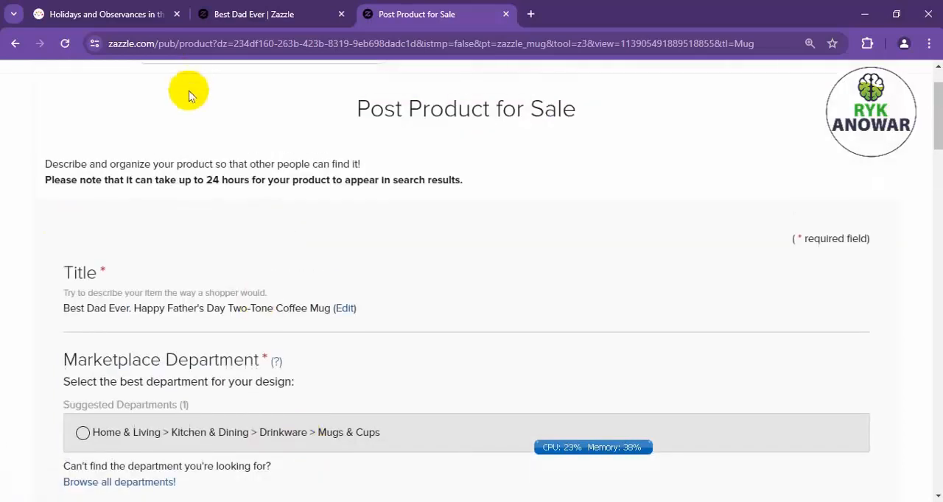
scroll(74, 238, down, 1)
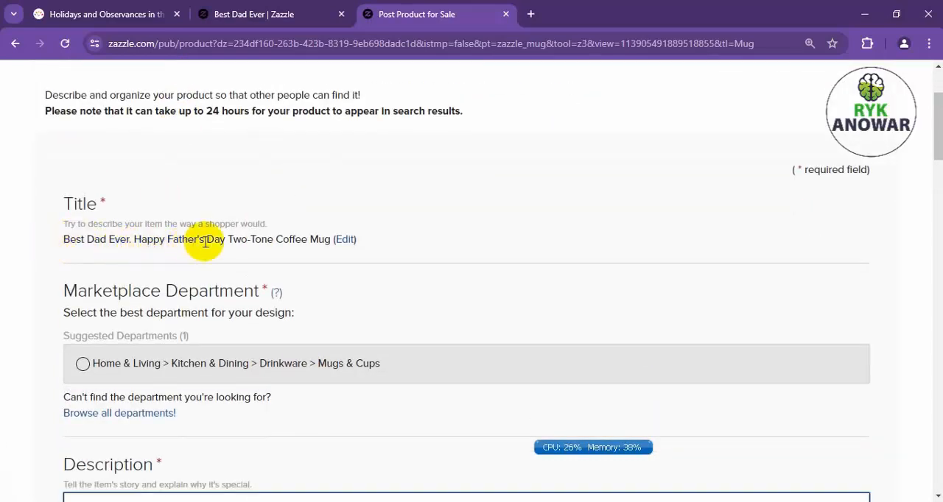
drag(230, 239, 330, 237)
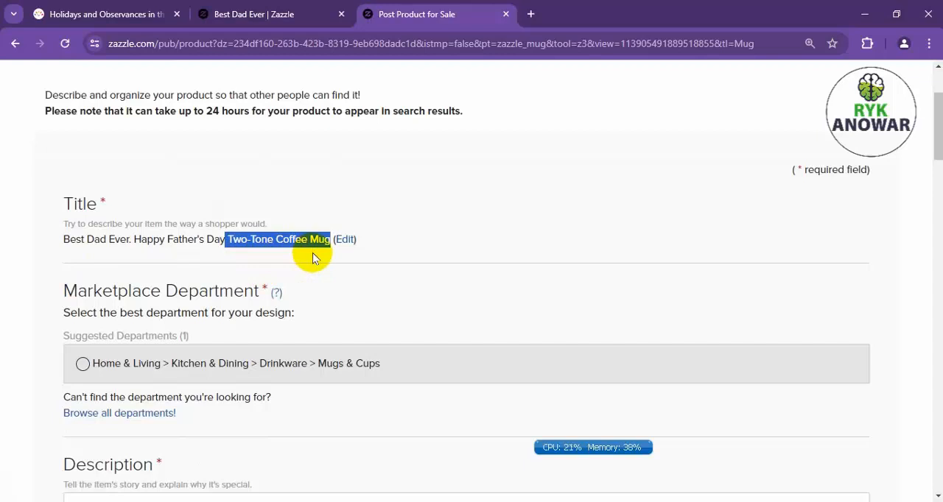
scroll(312, 258, down, 2)
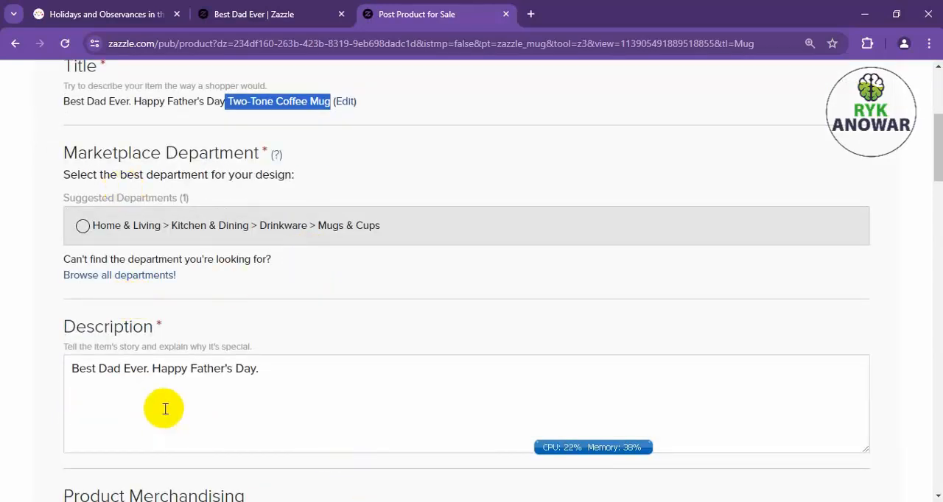
click(82, 227)
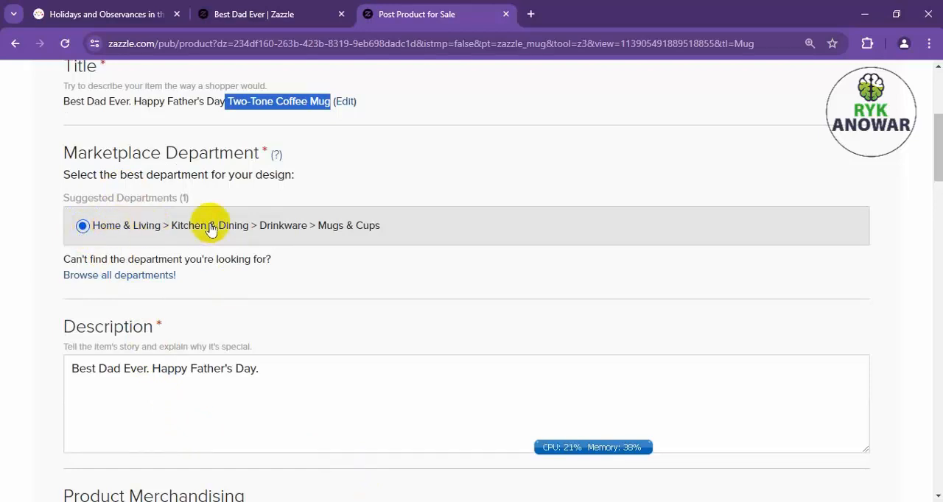
click(111, 274)
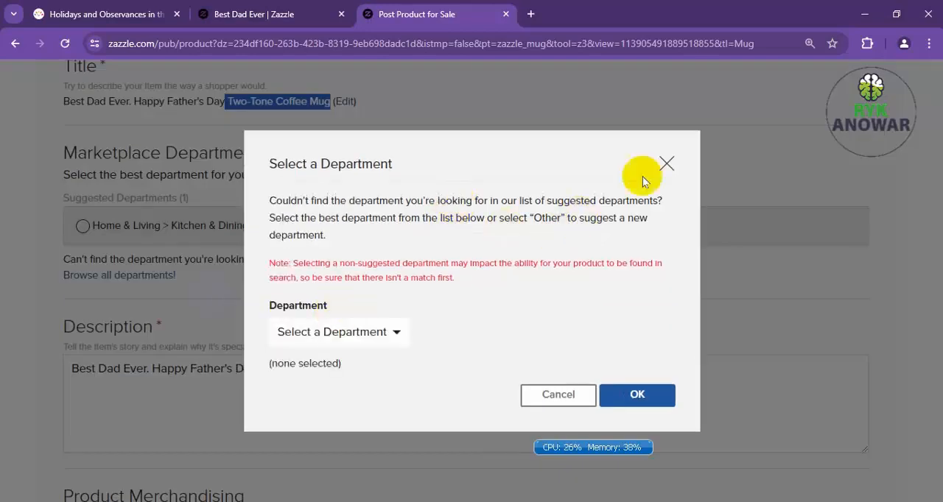
click(368, 337)
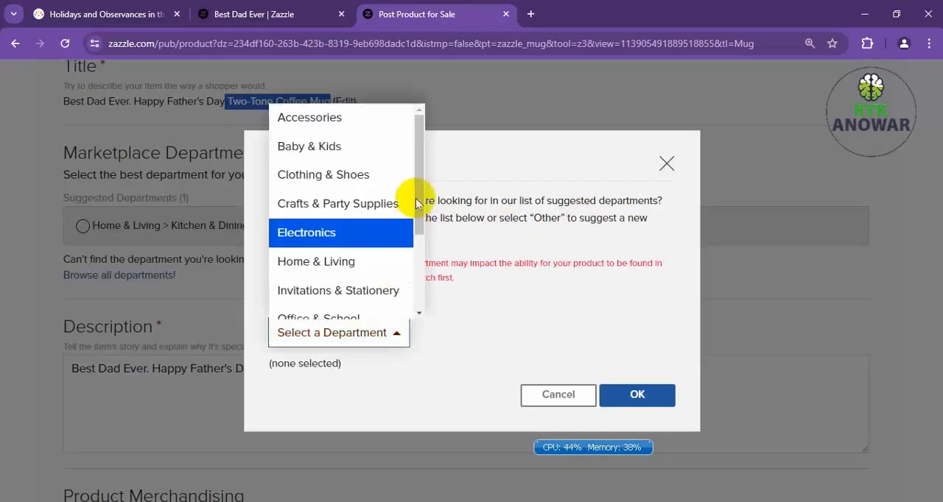
drag(420, 225, 410, 263)
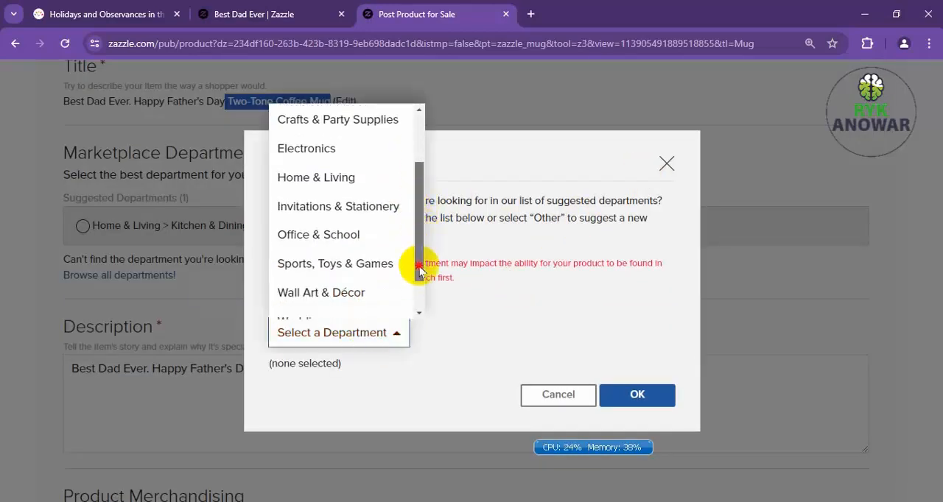
click(349, 182)
click(635, 396)
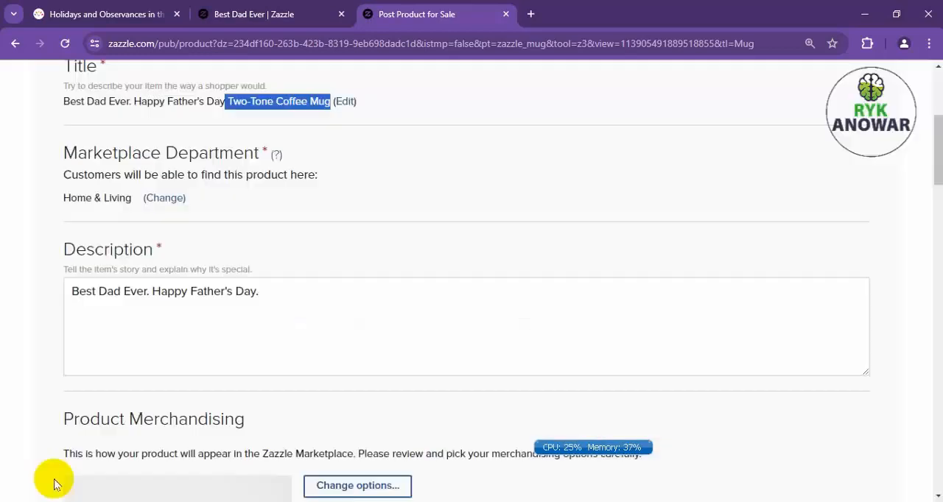
Review the title and description, and return to the "best dad ever" search results to examine similar typography designs.
scroll(100, 341, up, 2)
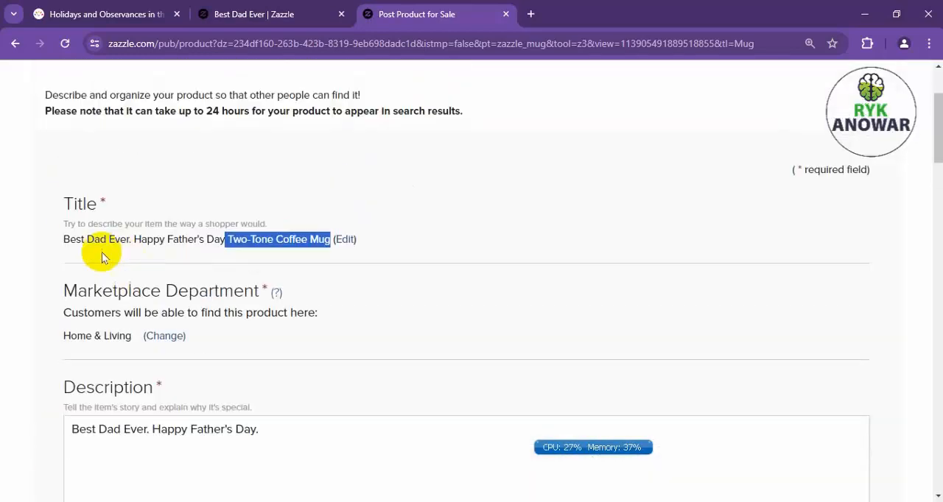
scroll(110, 342, down, 2)
drag(107, 291, 113, 292)
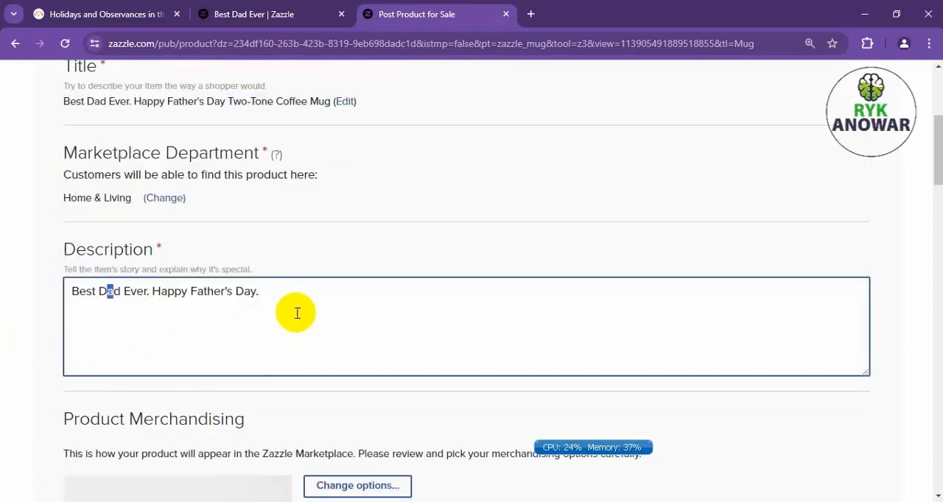
click(314, 300)
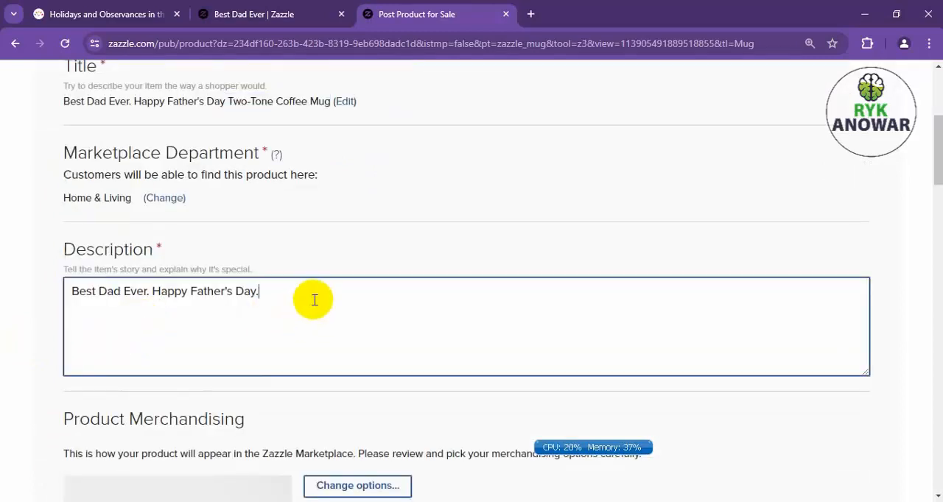
click(254, 14)
scroll(399, 289, down, 10)
scroll(399, 287, up, 5)
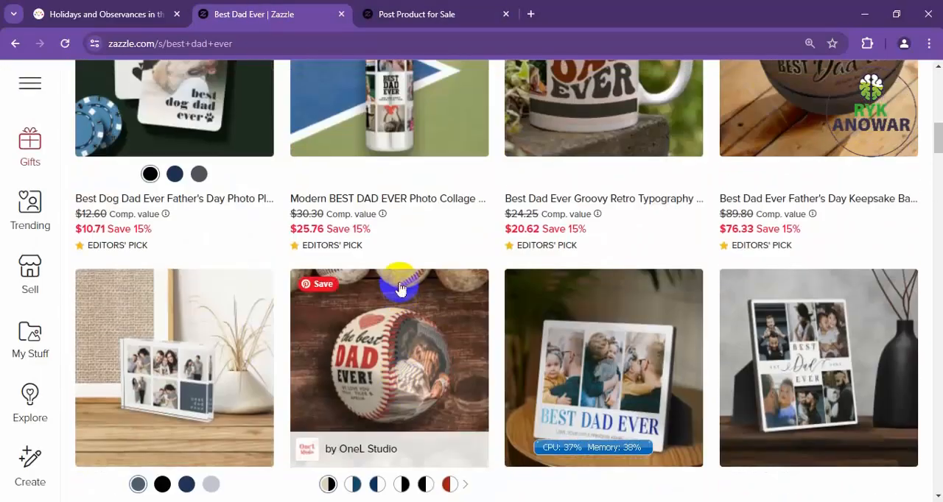
scroll(398, 287, up, 6)
scroll(400, 280, down, 2)
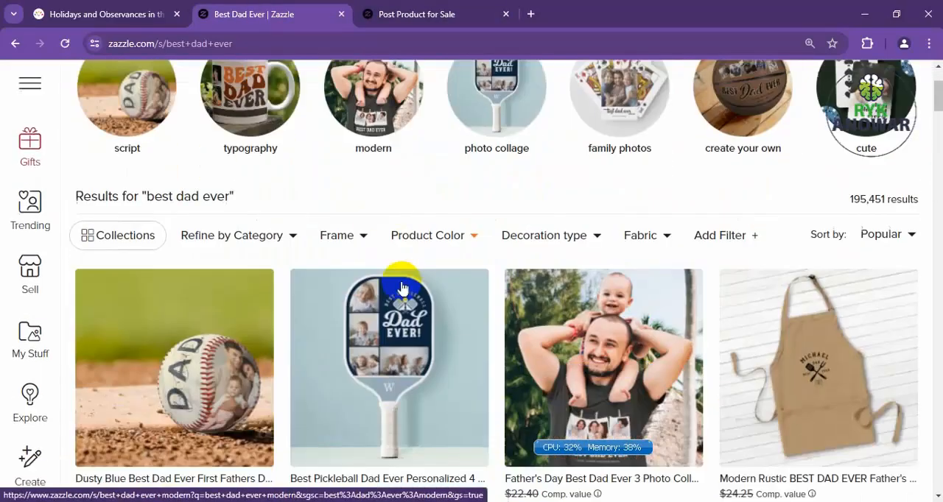
click(435, 295)
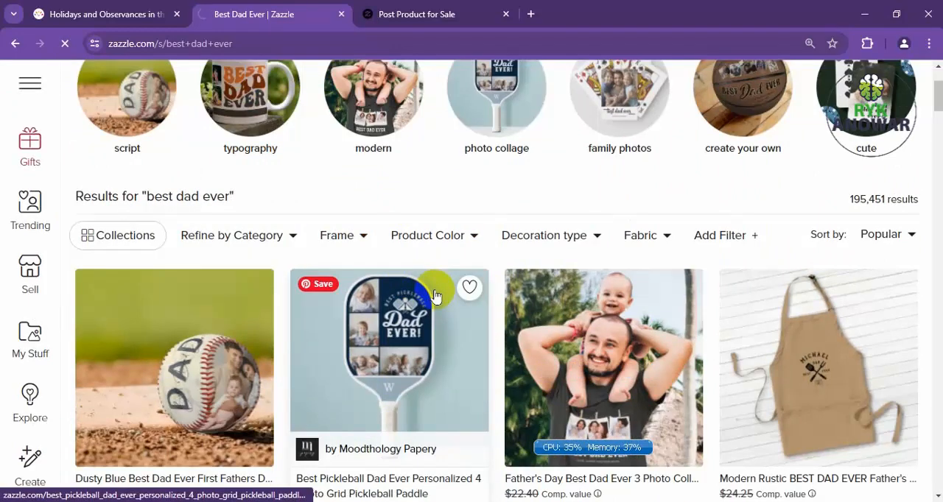
scroll(436, 295, down, 3)
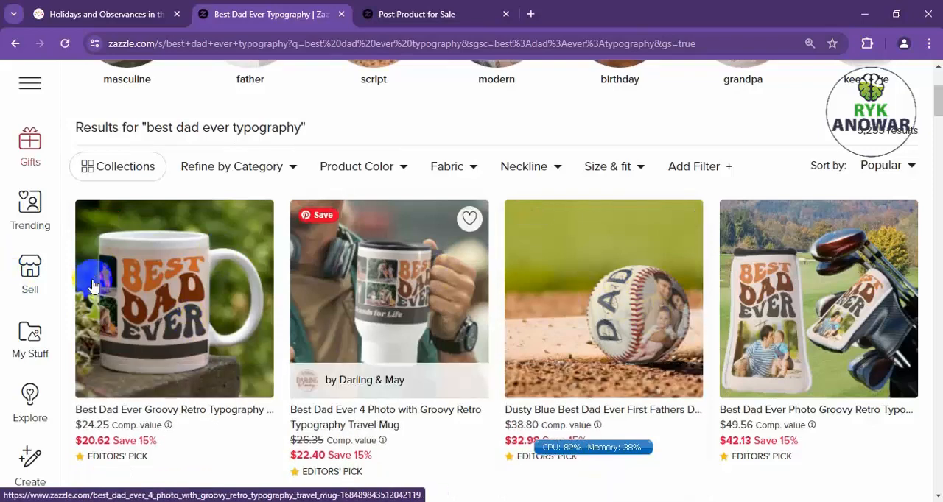
Open the Best Dad Ever Groovy Retro Typography giant coffee mug listing and examine the title and opening of its full design description.
click(158, 308)
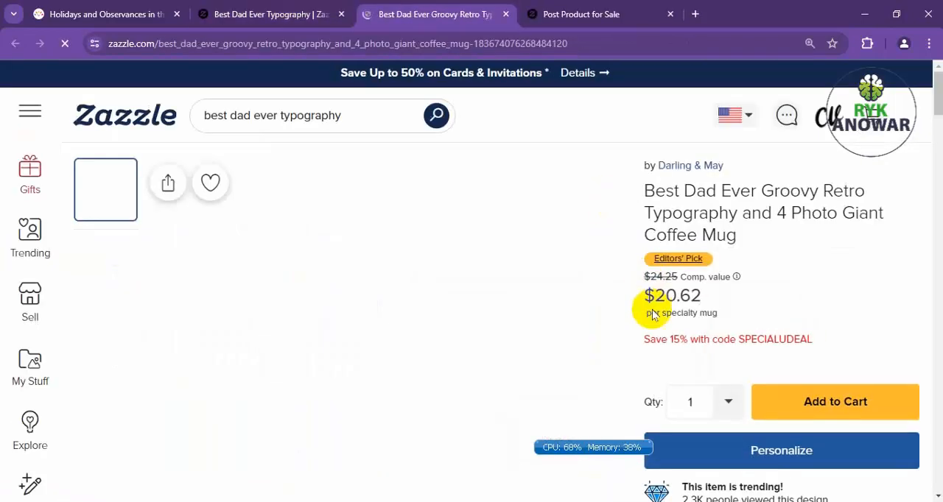
scroll(688, 222, down, 12)
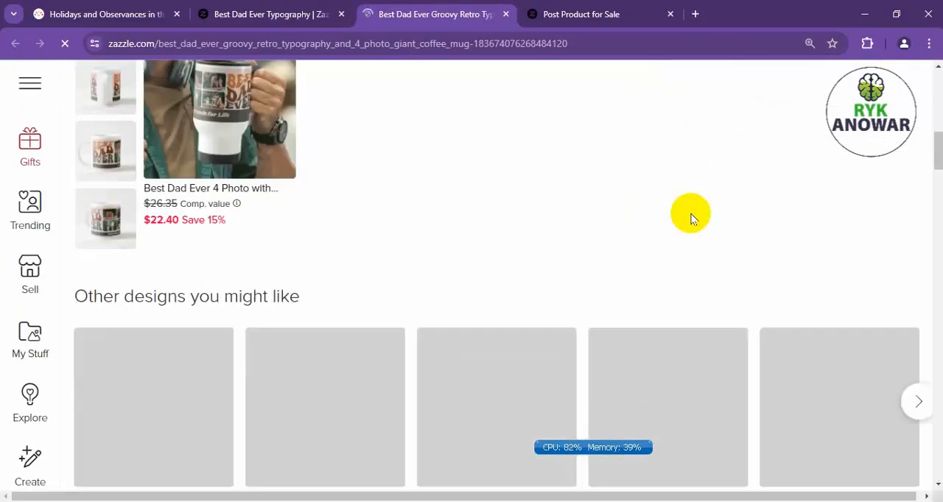
scroll(691, 221, down, 10)
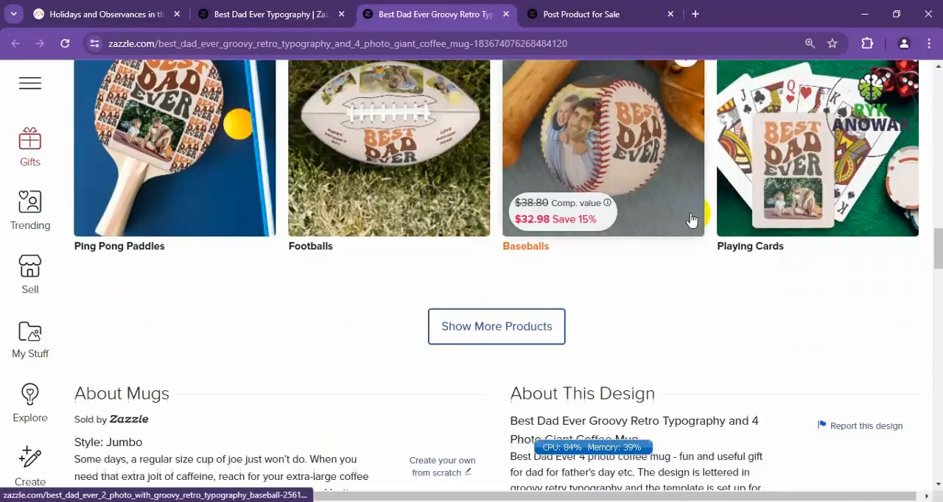
scroll(690, 218, down, 4)
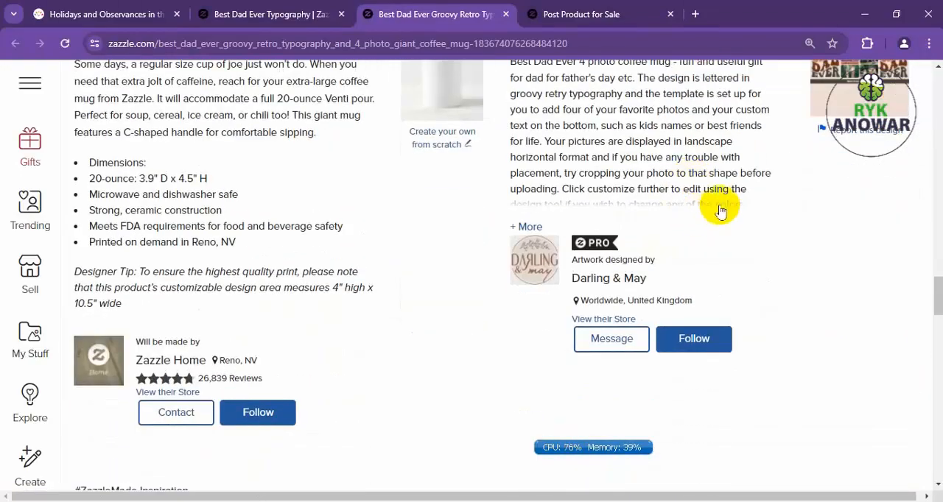
click(523, 228)
scroll(642, 257, up, 2)
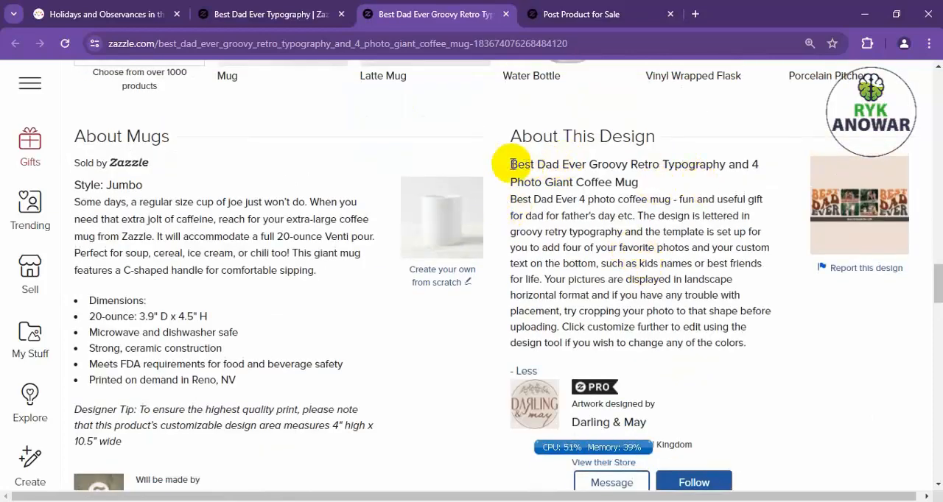
drag(512, 163, 648, 190)
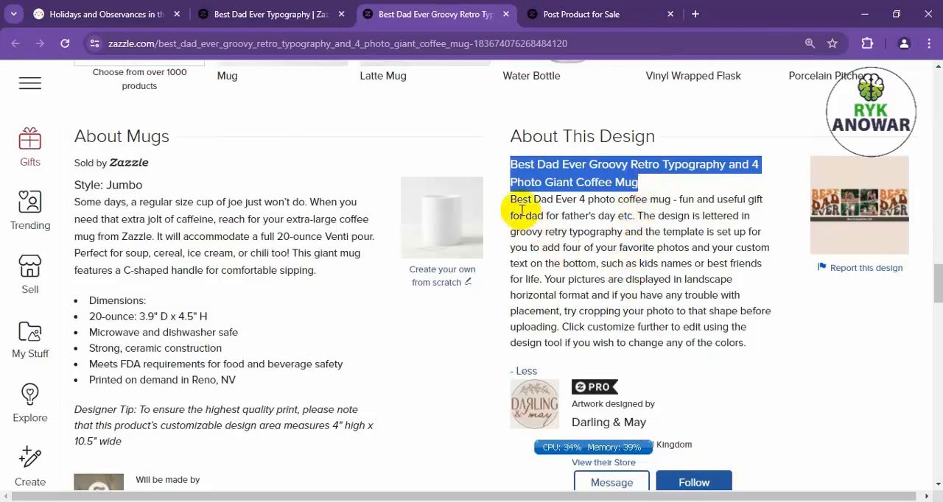
drag(671, 199, 509, 199)
Check the mug's product photos and examine the photo placement and customization instructions at the end of its design description.
scroll(268, 356, up, 15)
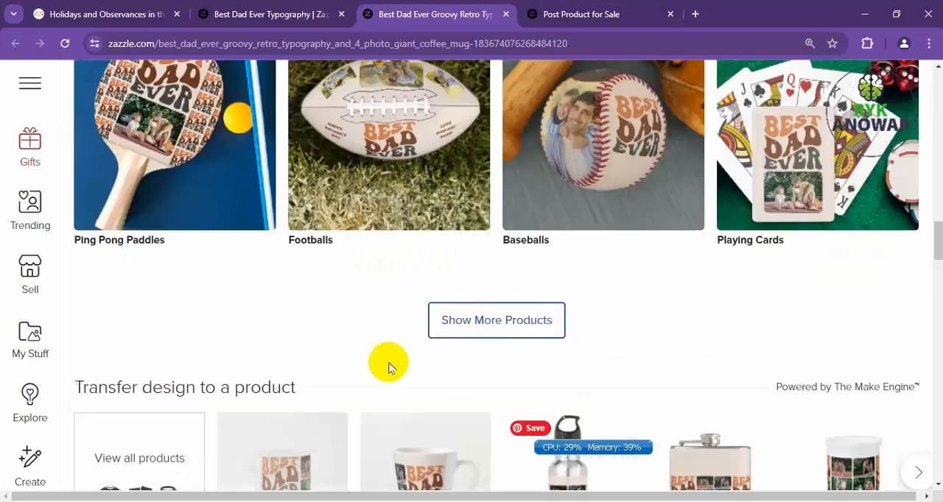
scroll(269, 356, up, 3)
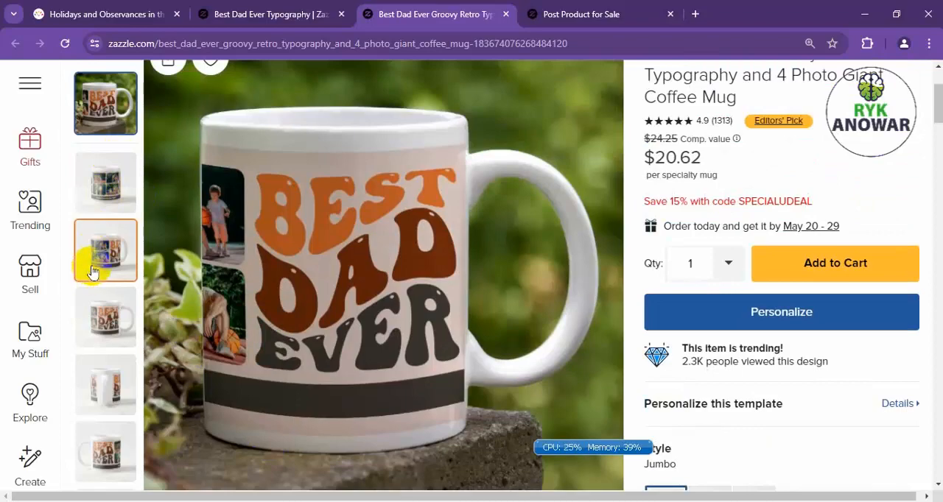
scroll(597, 261, down, 20)
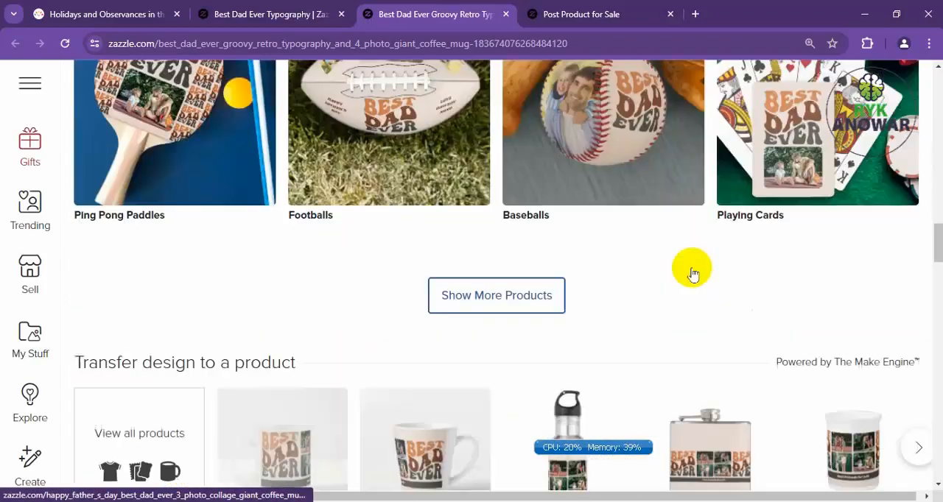
scroll(693, 274, down, 5)
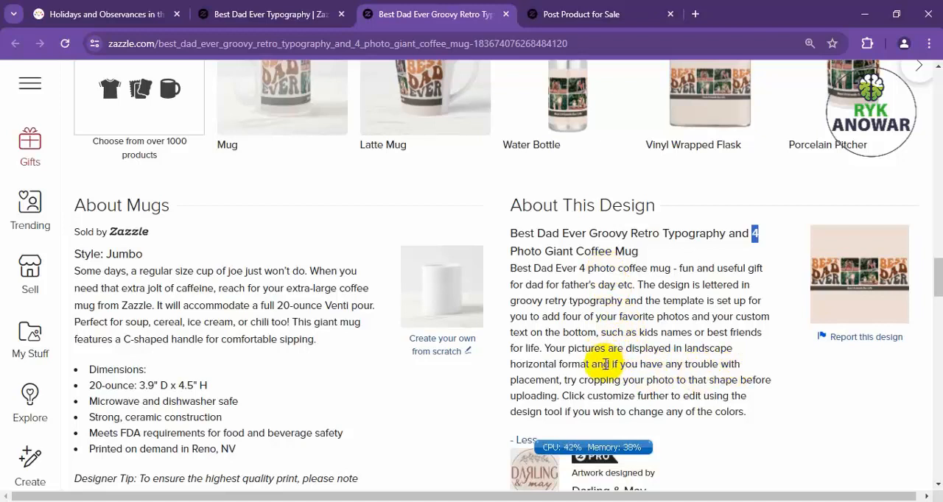
drag(608, 364, 666, 381)
drag(610, 363, 764, 432)
Review the other products in the Best Dad Ever - Retro Groovy Typography collection alongside the design description.
scroll(6, 195, up, 6)
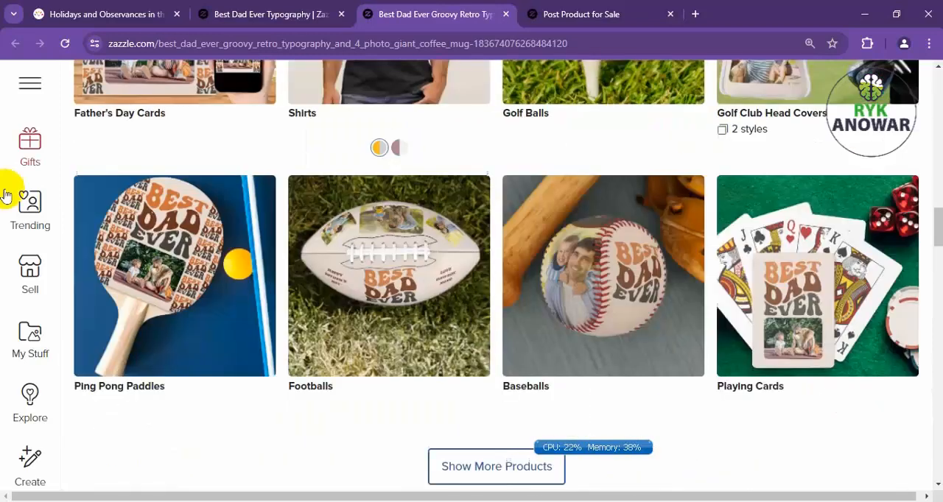
scroll(30, 221, up, 7)
scroll(162, 272, down, 4)
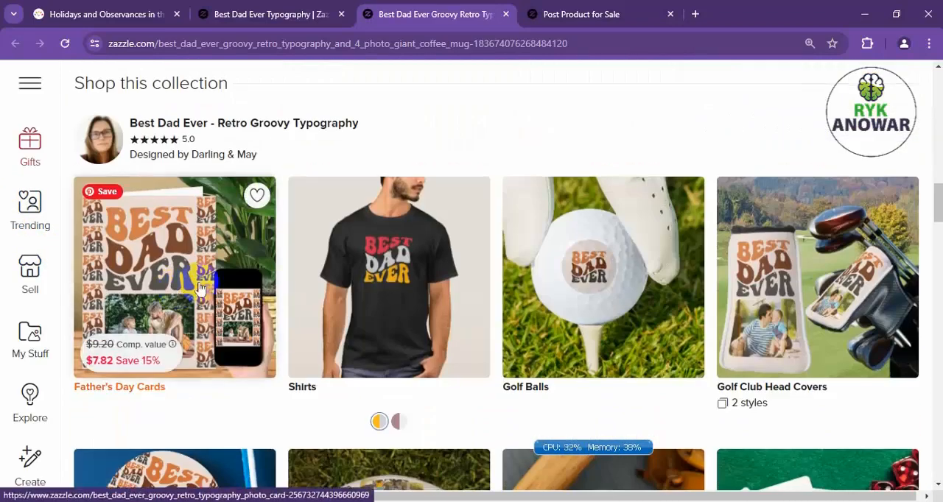
scroll(281, 269, down, 3)
scroll(680, 236, up, 5)
scroll(680, 237, down, 15)
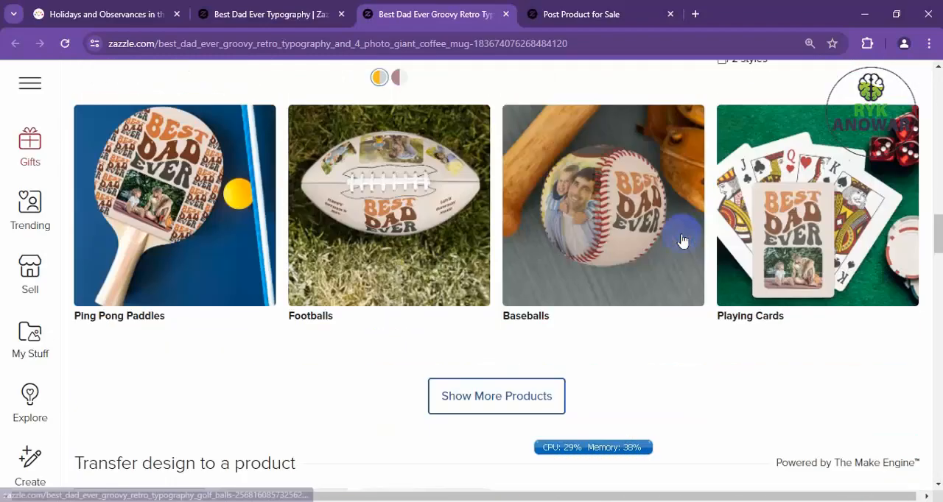
scroll(681, 238, up, 5)
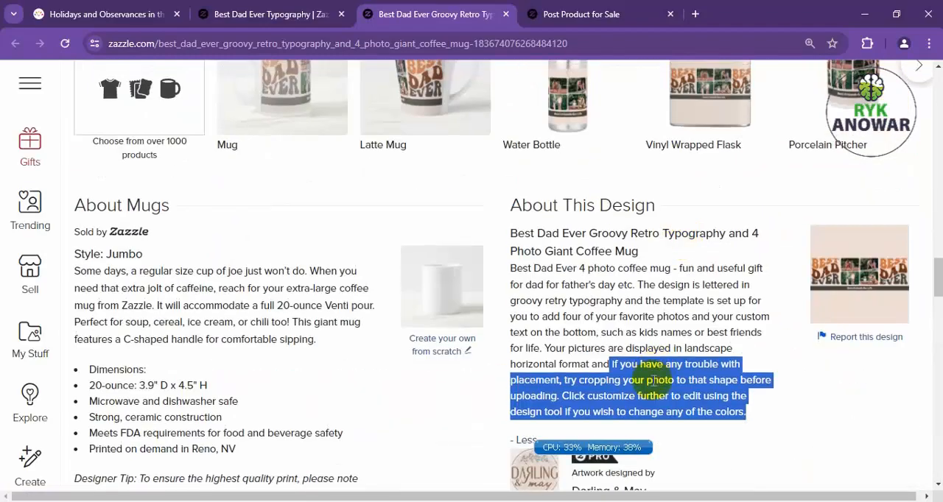
Copy "if you have any trouble with placement," from the reference listing into the product description as a new paragraph after a blank line.
click(612, 367)
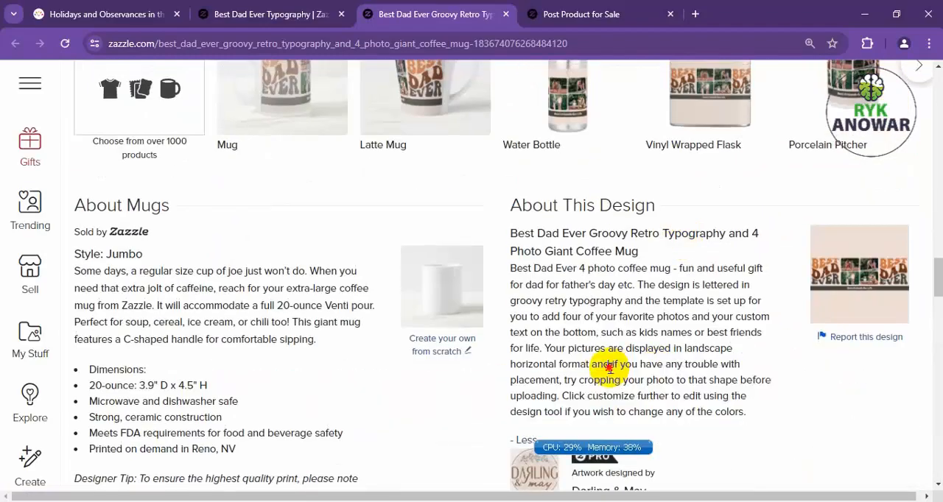
drag(611, 365, 565, 382)
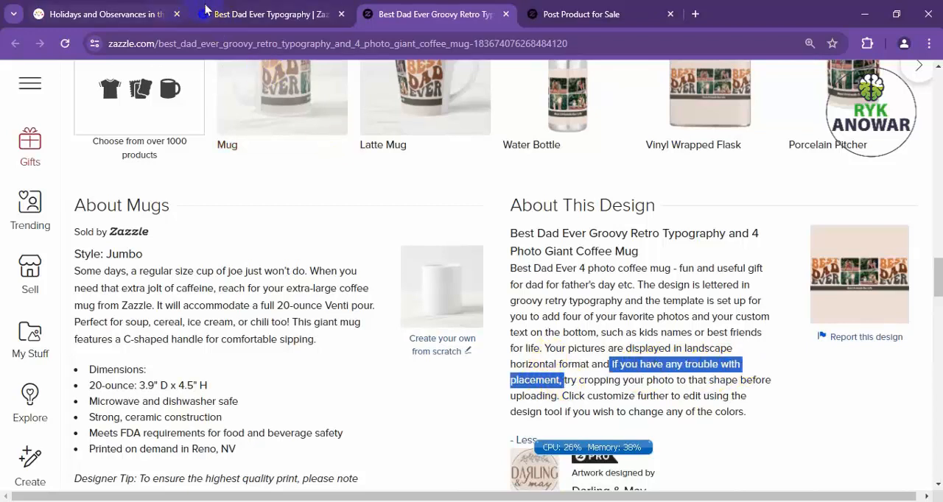
click(221, 14)
click(421, 16)
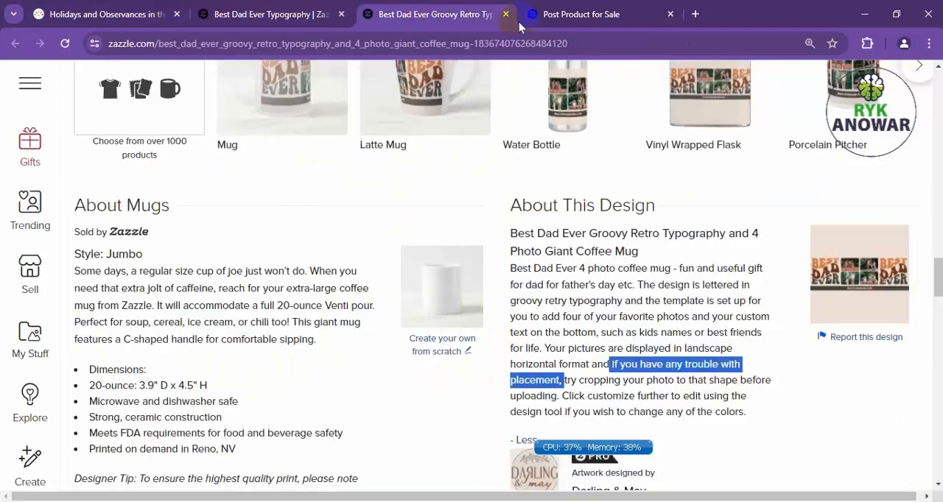
click(558, 14)
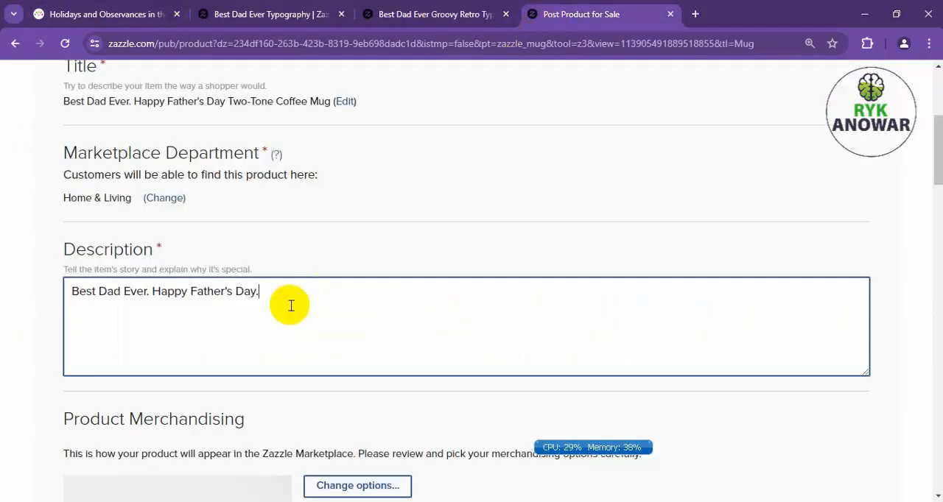
key(Return)
key(Return)
text(if you have any trouble with placement,)
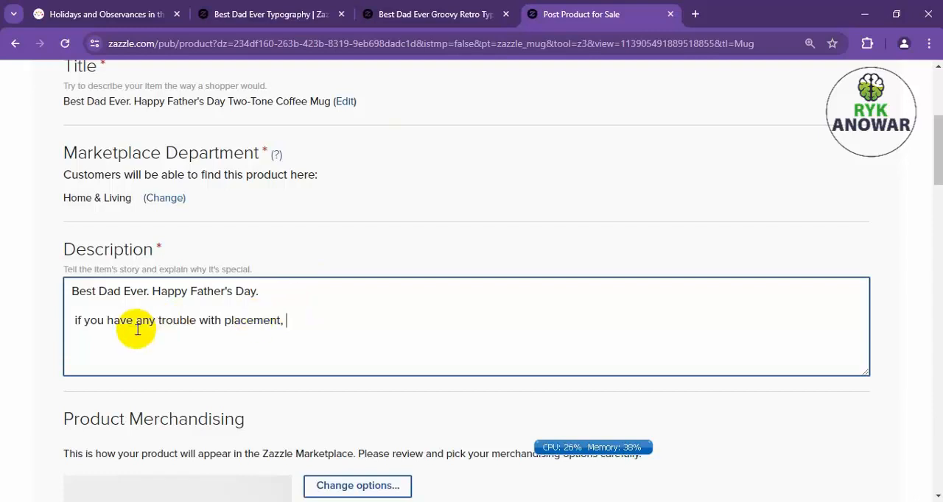
Insert "placing your font change" after "trouble" in the description's second paragraph.
click(199, 322)
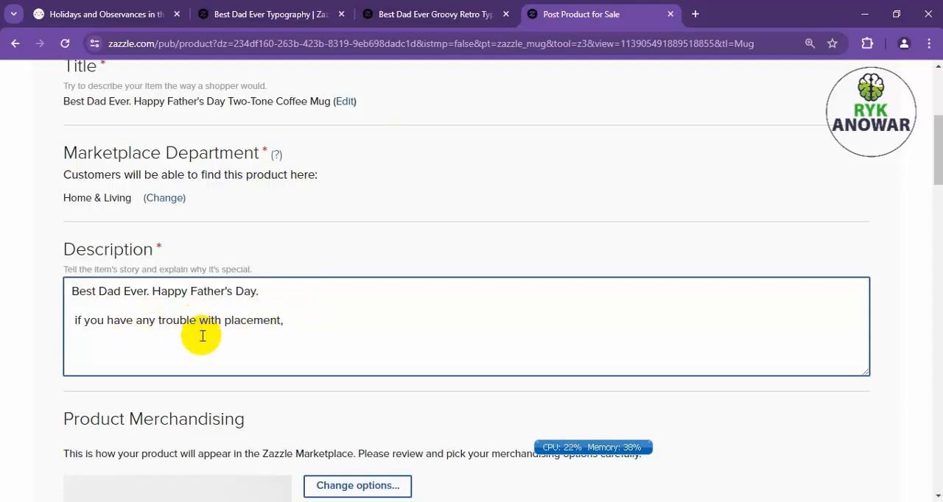
text(placing you r)
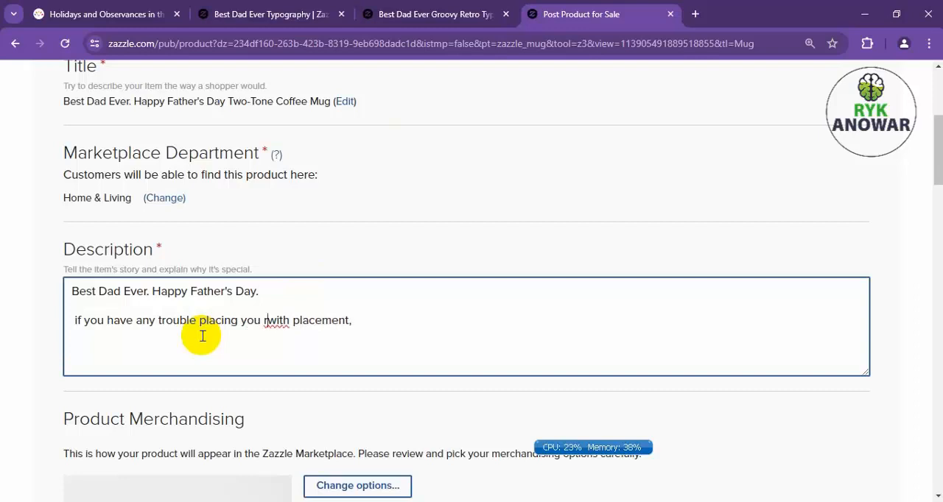
text(sin)
key(BackSpace)
key(BackSpace)
key(BackSpace)
key(BackSpace)
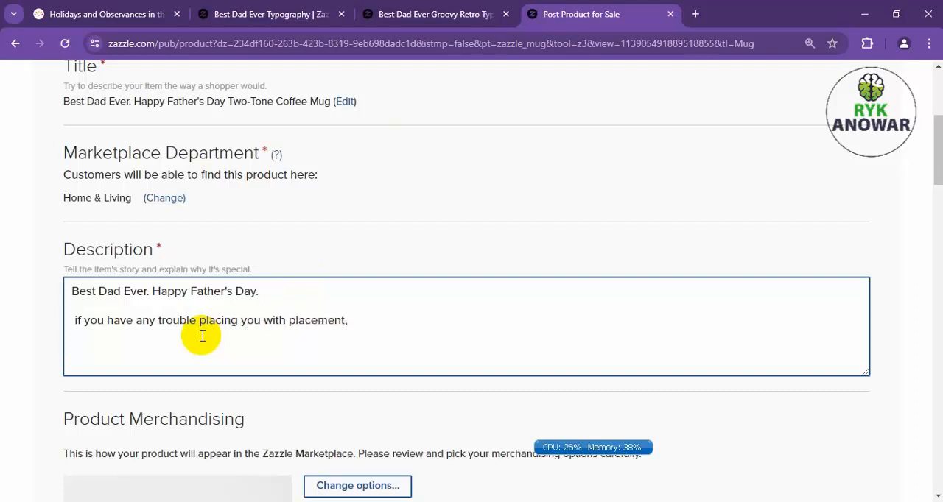
key(BackSpace)
text(r )
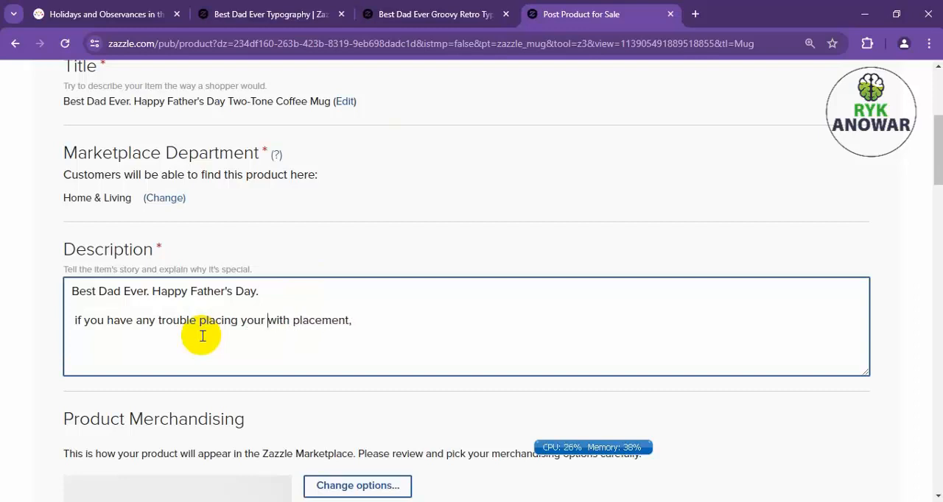
text(font change )
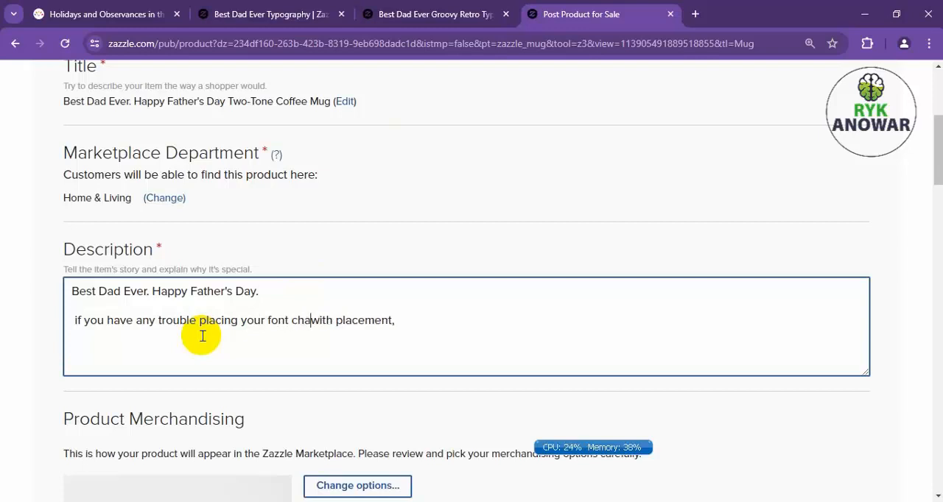
text(opt)
key(BackSpace)
key(BackSpace)
key(BackSpace)
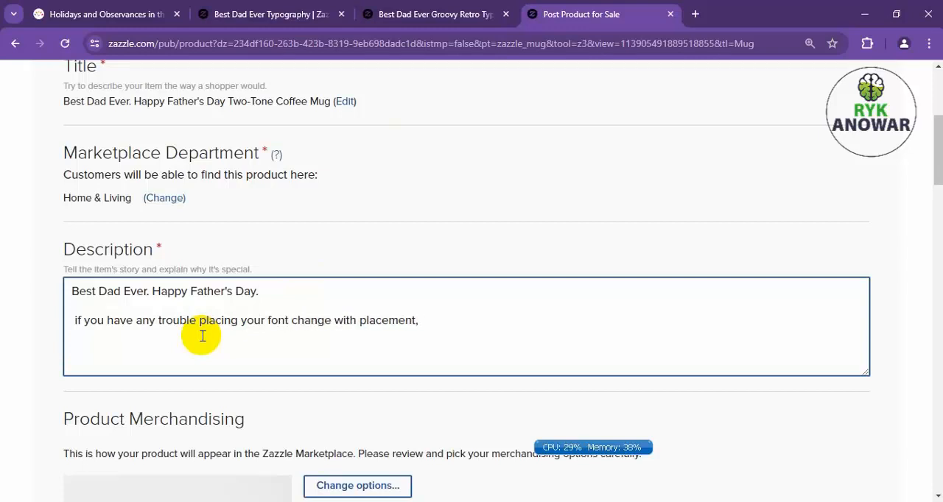
Continue the description's second paragraph after "font change" with "please click customize button,".
text(please)
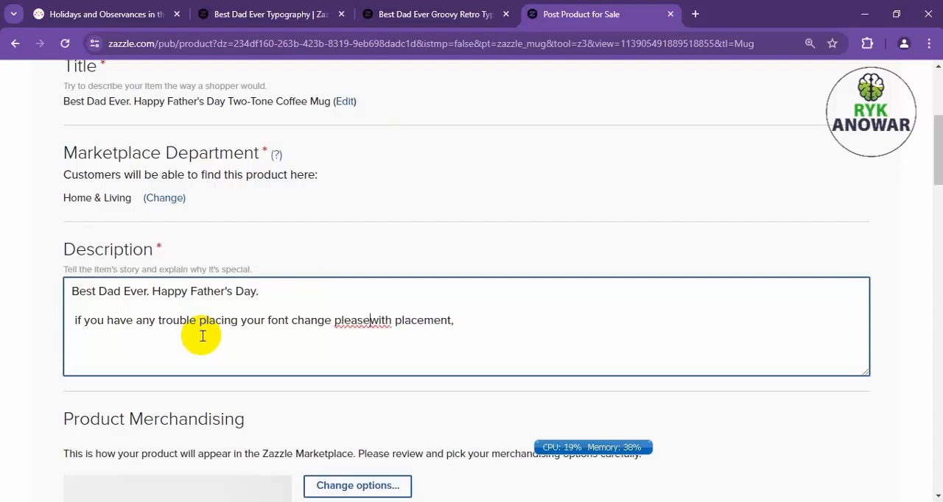
text( cli)
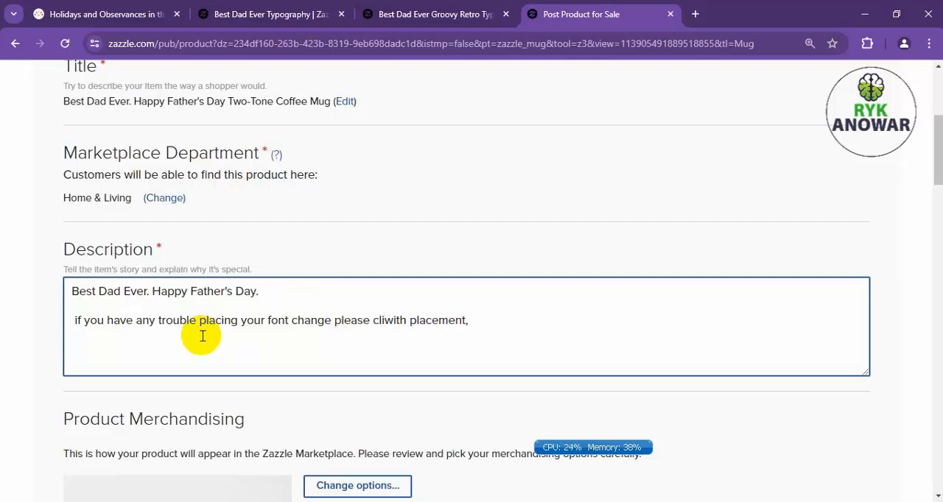
text(ck cu)
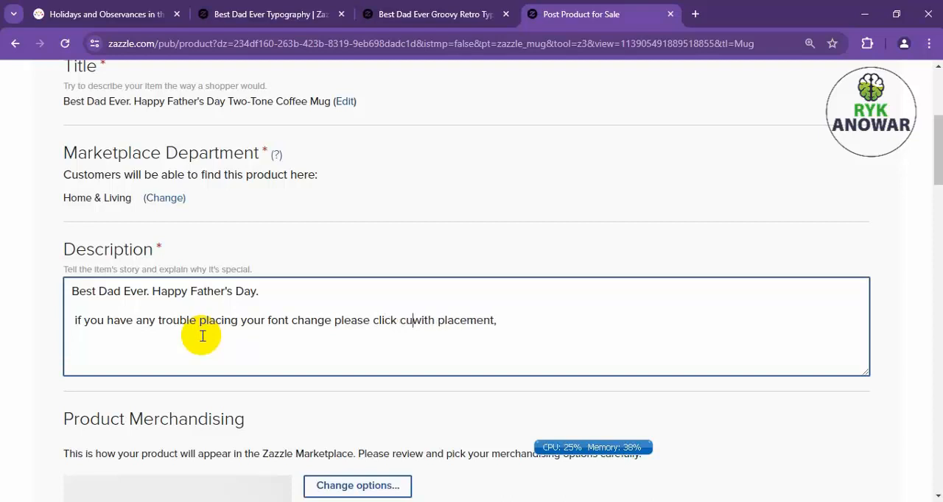
text(stomize )
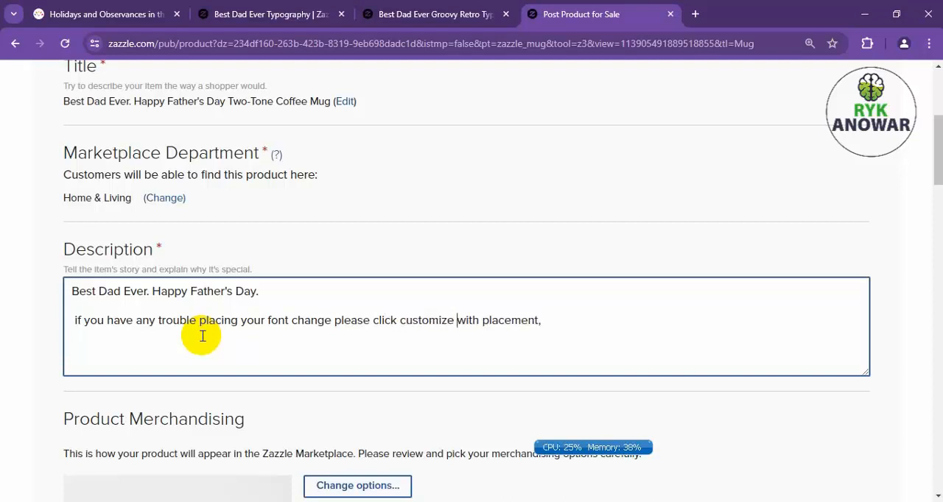
text(button)
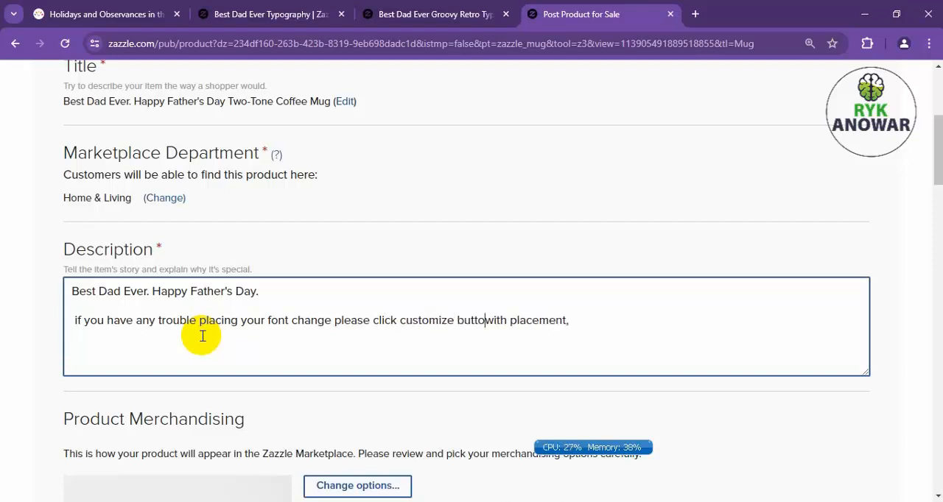
text(,)
Rewrite the second paragraph's opening as "I you" without the leading space, and replace its ending ", with placement," with a period.
key(Delete)
key(Delete)
key(Delete)
key(Delete)
key(Delete)
key(Delete)
key(Delete)
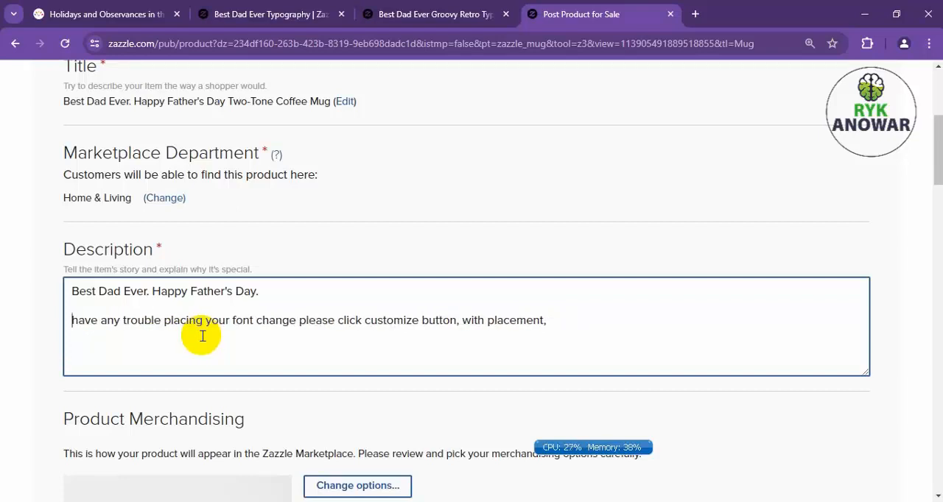
text(I you)
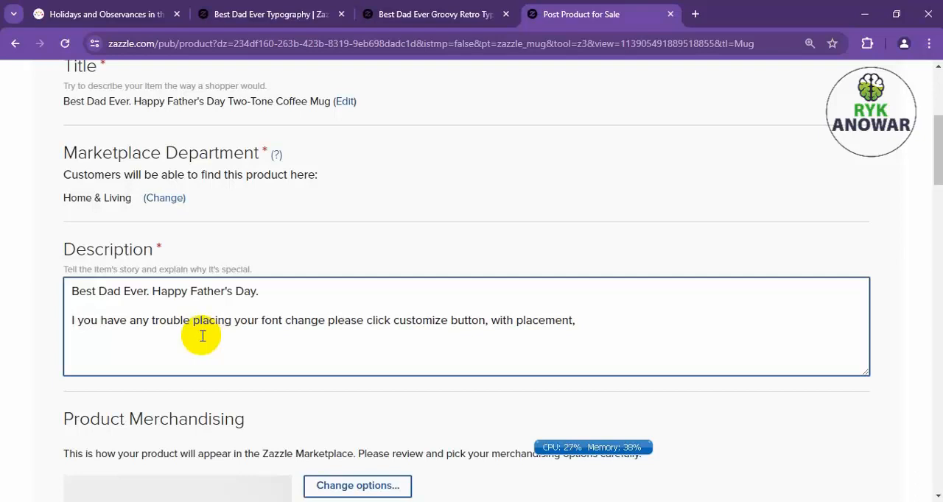
drag(589, 347, 486, 327)
text(.)
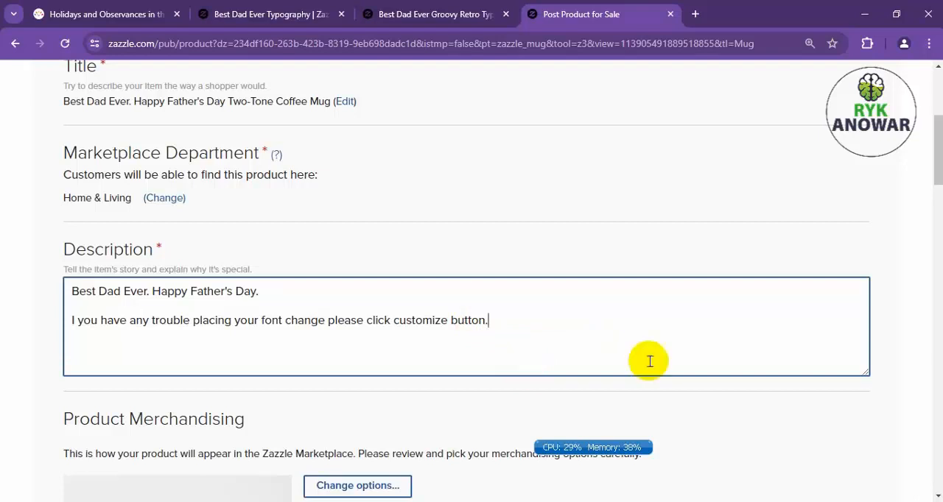
Copy the description's first line, "Best Dad Ever. Happy Father's Day.", and search Google for "ai description generator" in a new tab.
click(201, 307)
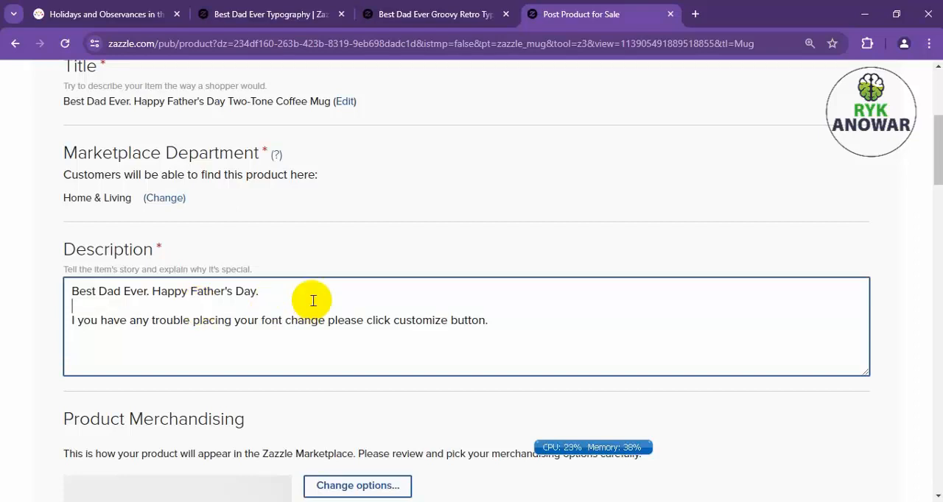
drag(265, 290, 49, 279)
key(ctrl+c)
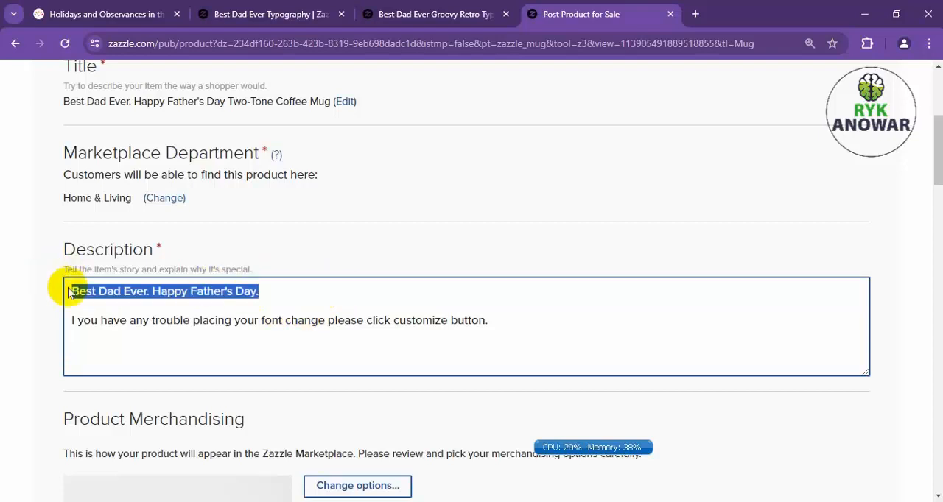
click(695, 14)
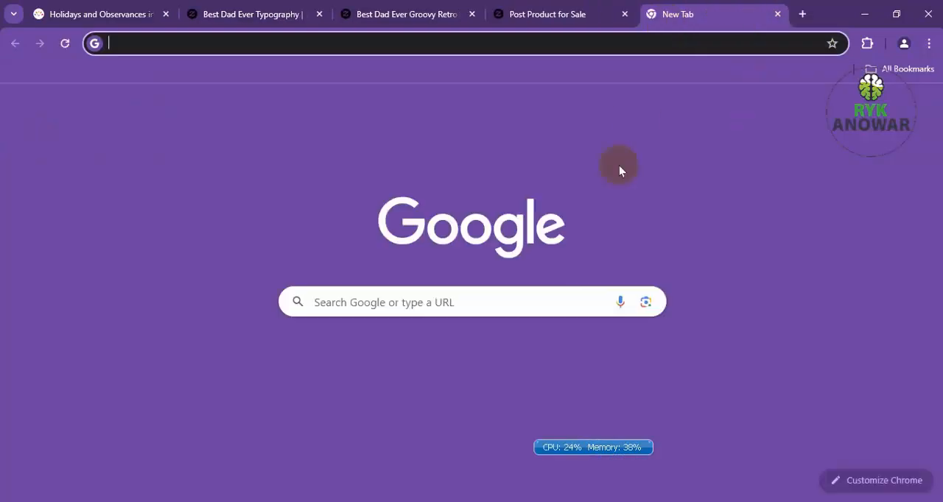
text(ai)
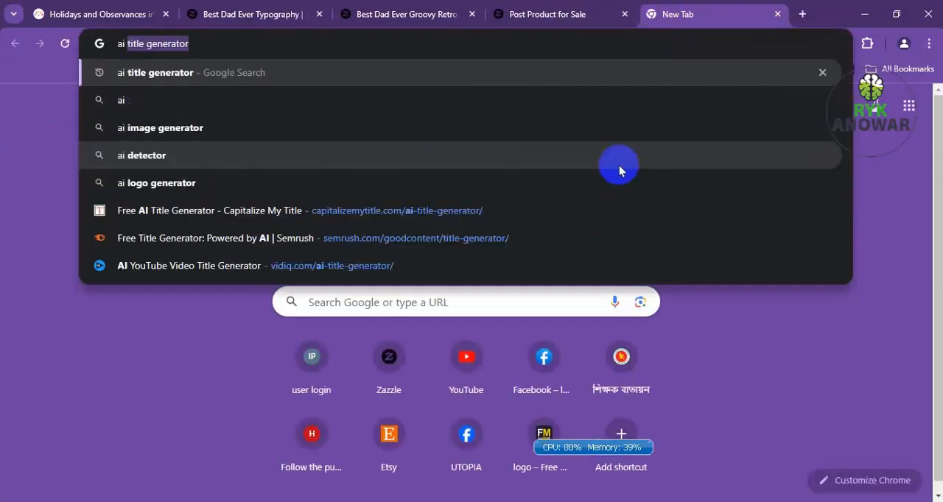
text( di)
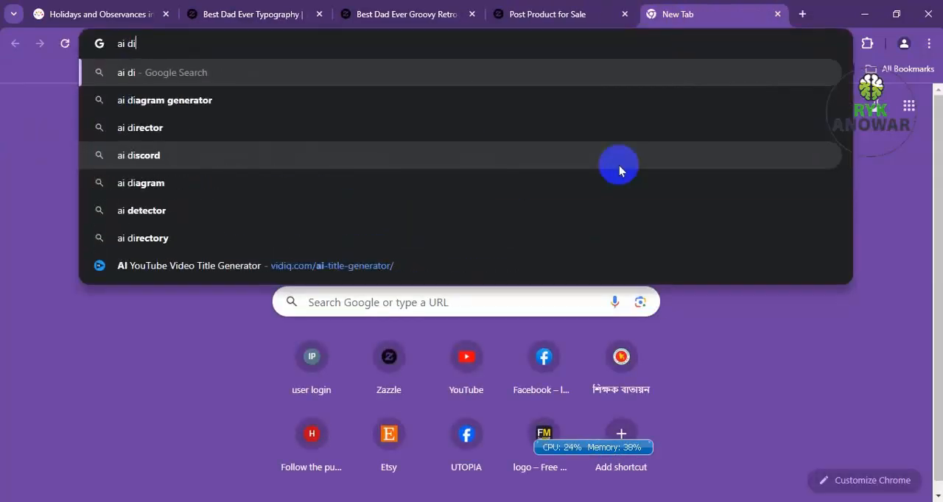
text(scrip)
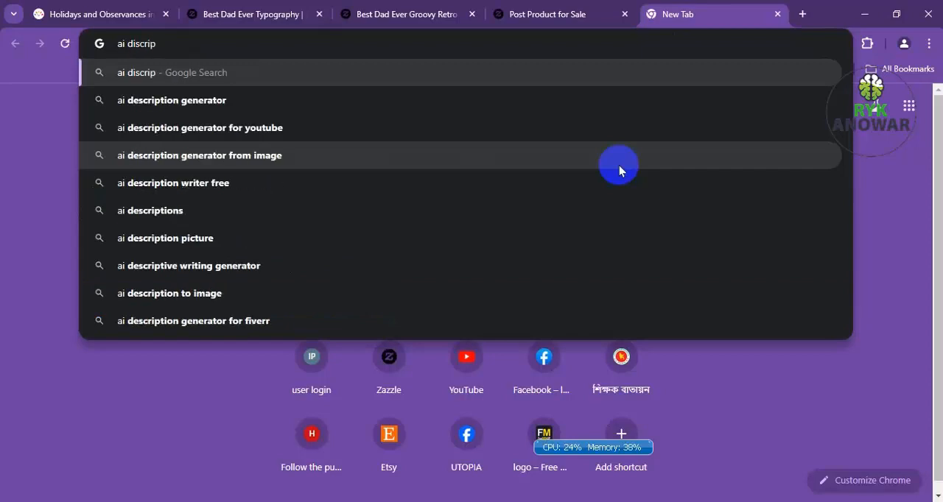
click(205, 116)
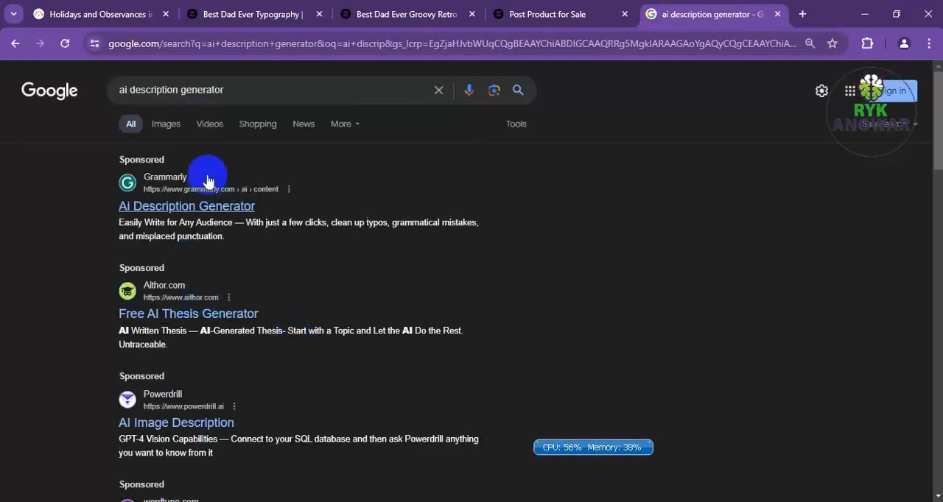
Open Ahrefs' Free AI Product Description Generator from the search results in a separate tab and switch to it.
scroll(240, 355, down, 3)
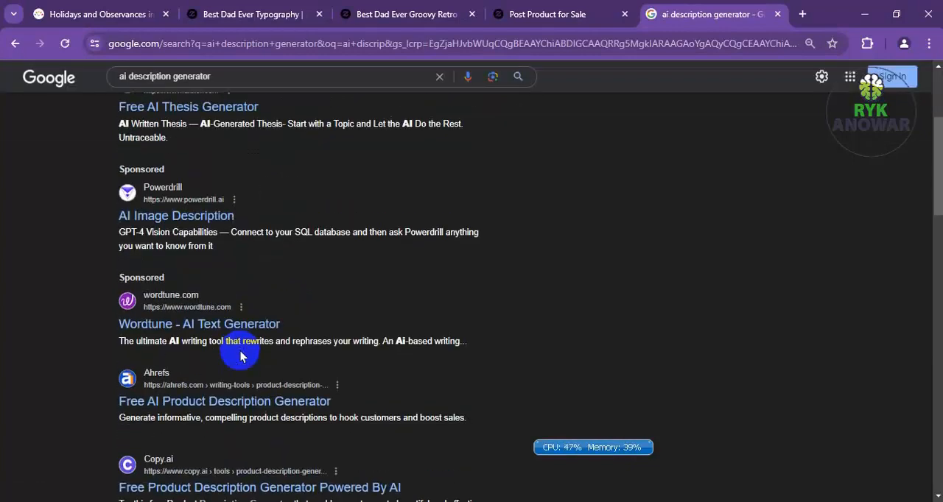
scroll(240, 355, up, 3)
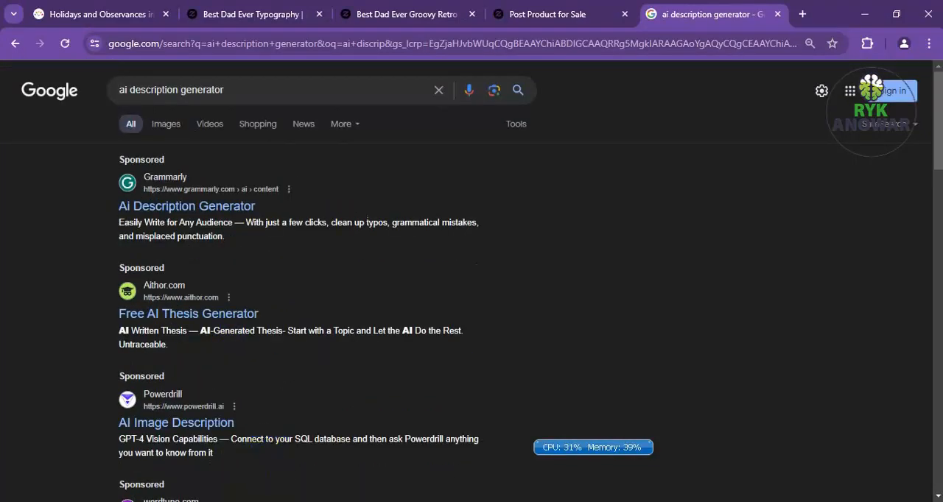
scroll(270, 451, down, 4)
middle_click(412, 354)
scroll(499, 317, down, 1)
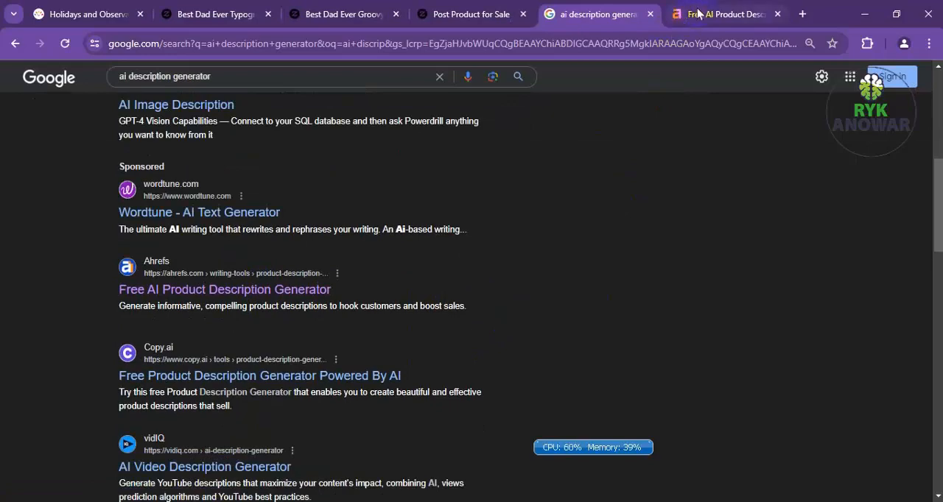
click(697, 14)
Generate a product description from the copied text "Best Dad Ever. Happy Father's Day.".
scroll(280, 331, down, 2)
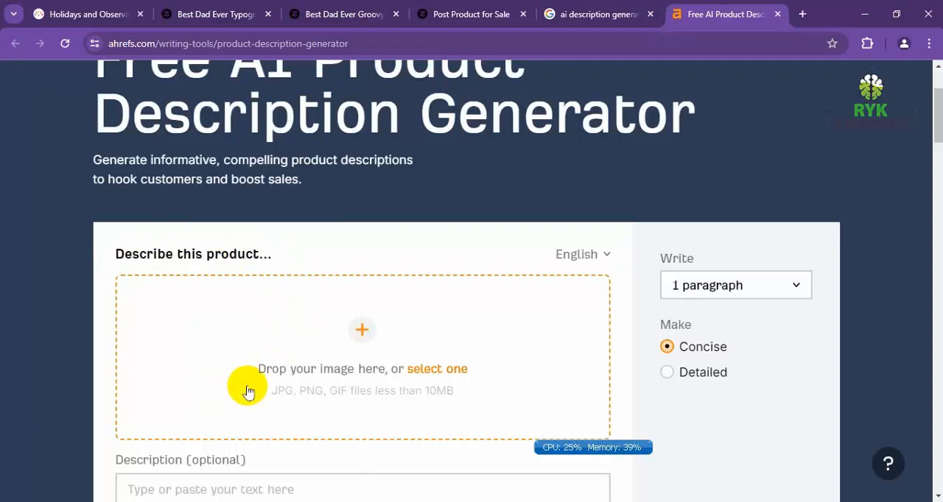
scroll(248, 391, down, 2)
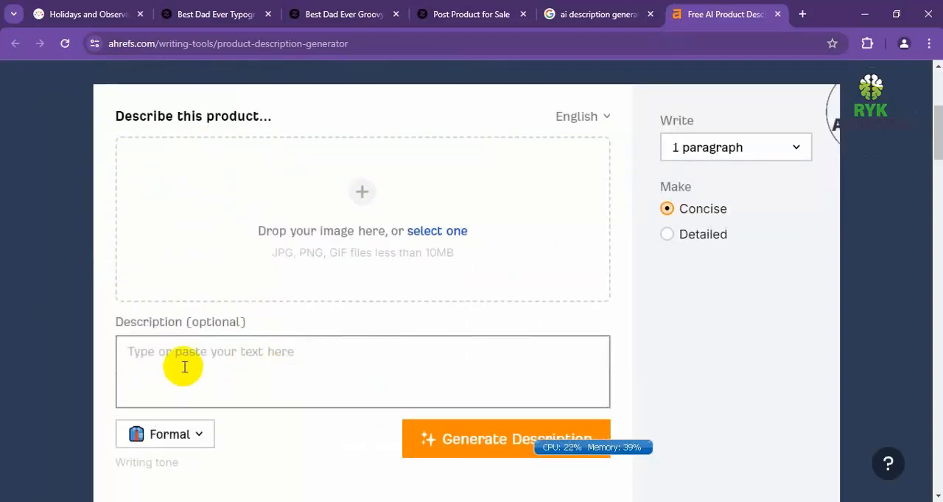
click(185, 367)
key(ctrl+v)
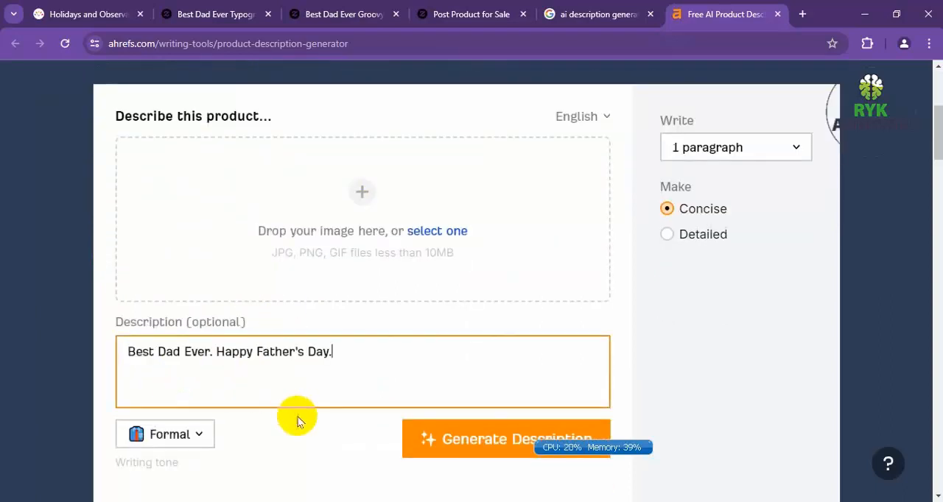
scroll(464, 420, down, 1)
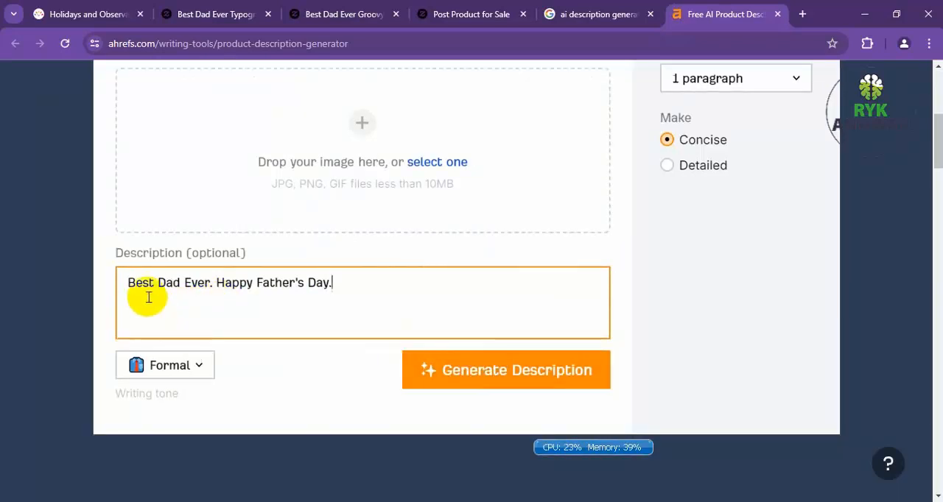
click(520, 370)
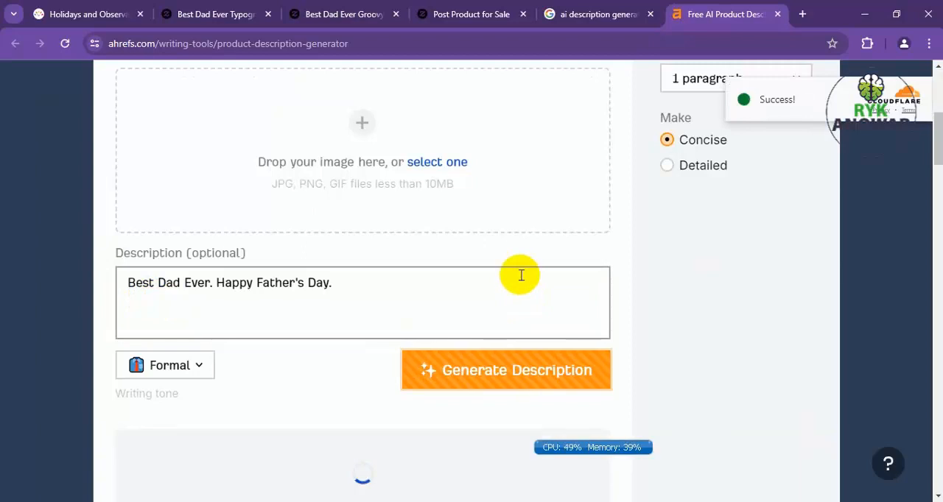
Copy the first generated item, "Celebrate Father's Day with the perfect gift…", into the product description as a new line below "Best Dad Ever. Happy Father's Day.".
scroll(521, 274, down, 2)
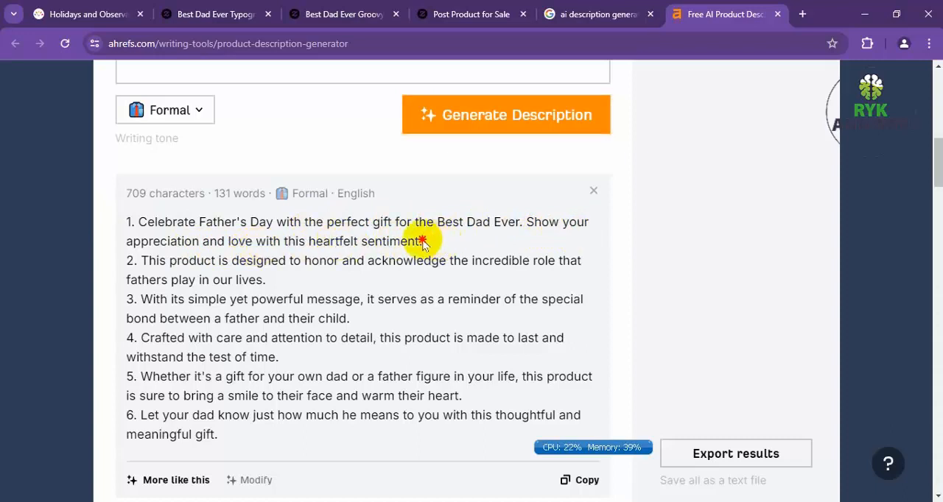
drag(422, 240, 139, 221)
key(ctrl+c)
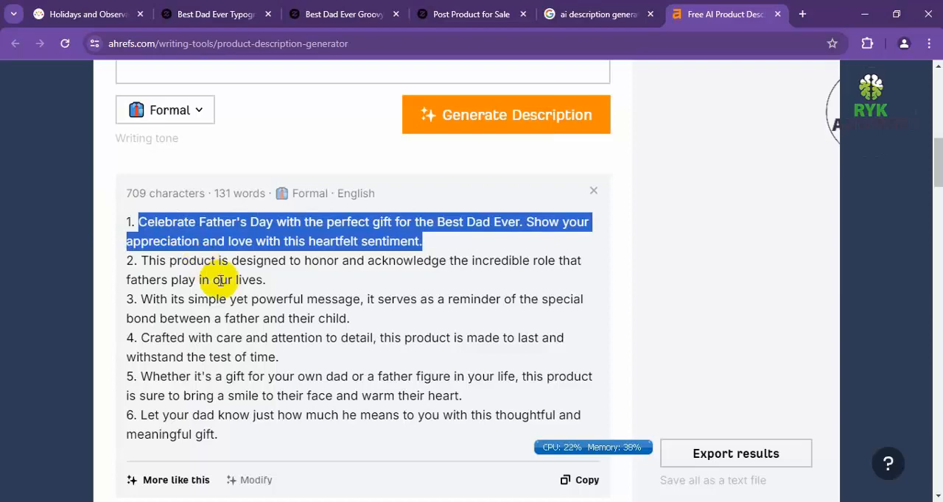
click(193, 16)
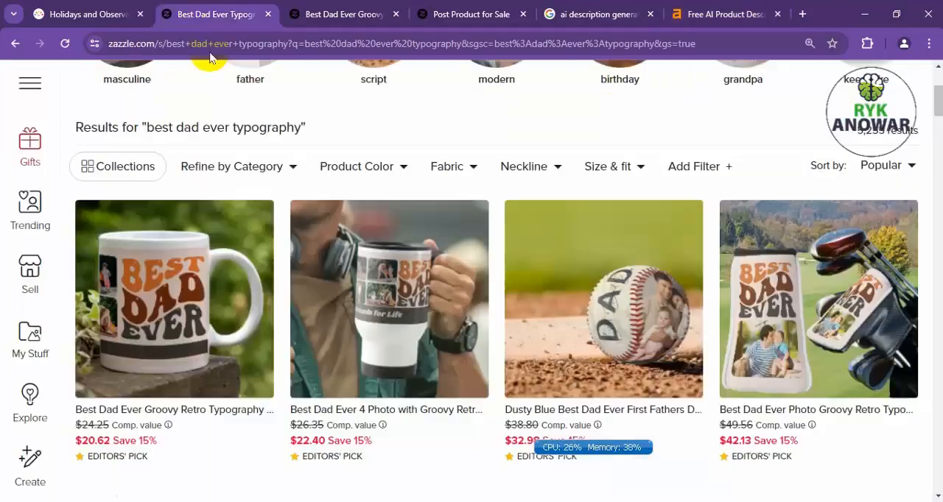
click(357, 19)
click(442, 15)
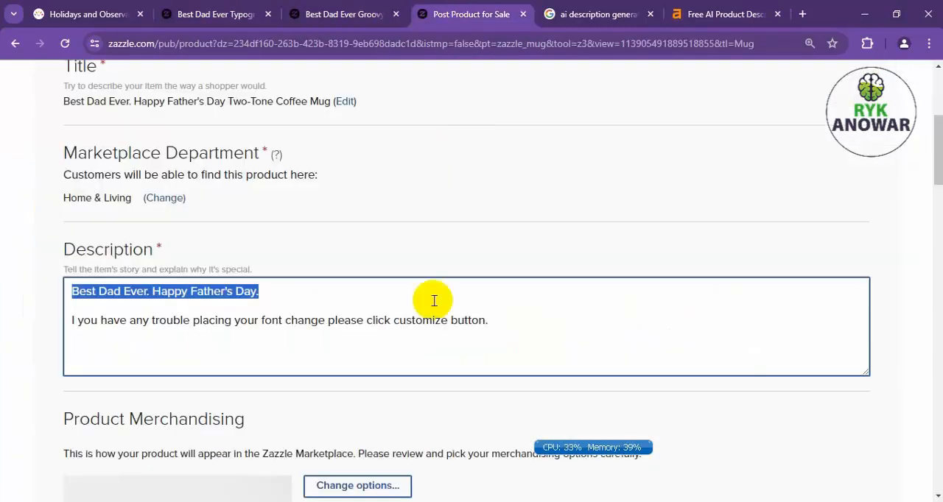
click(312, 299)
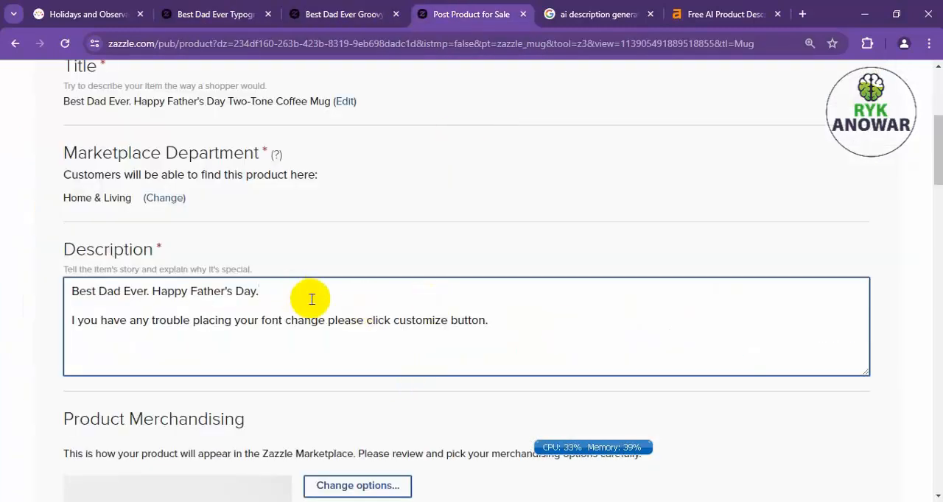
key(Return)
key(ctrl+v)
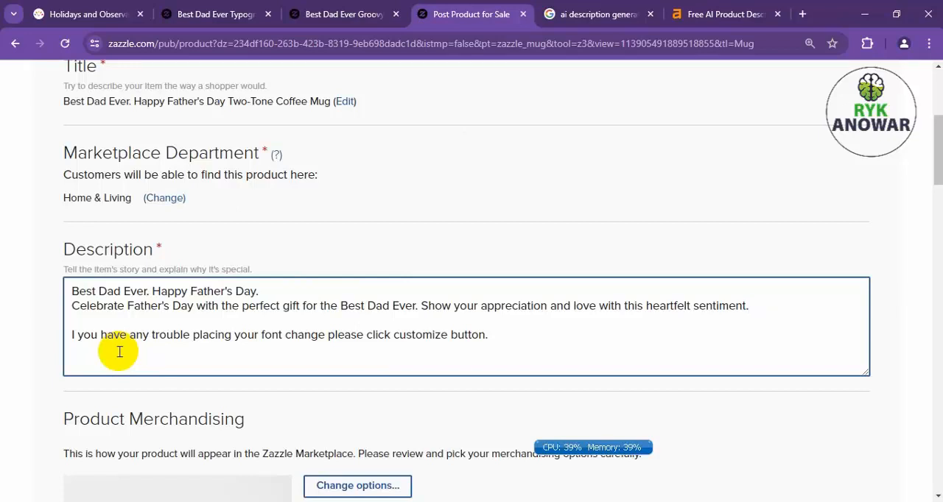
Look up "translate english to bangla" in a new tab and swap the translator's languages to Bangla to English.
click(803, 14)
text(tr)
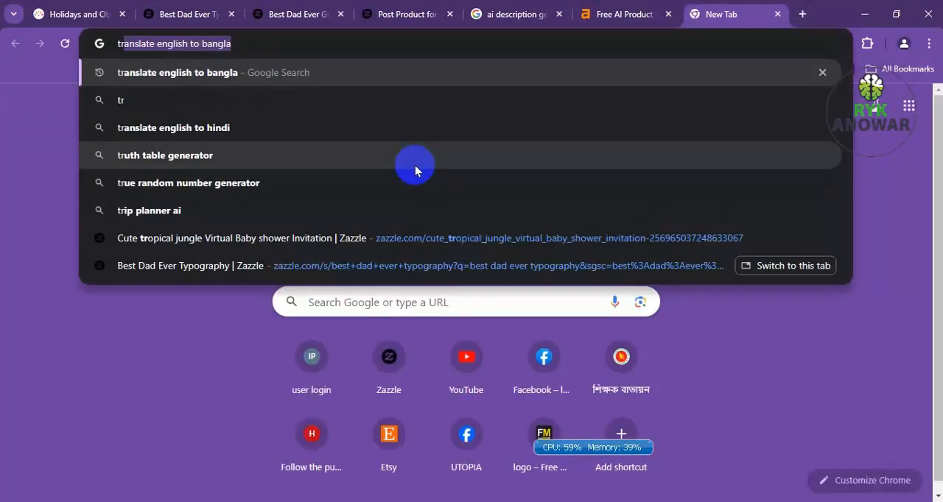
key(Return)
click(320, 167)
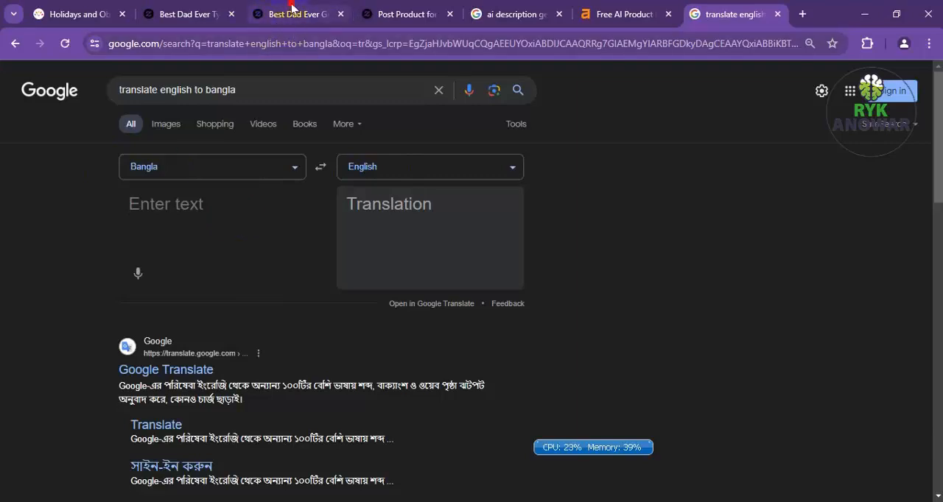
Return to the product posting form and open the category selection for Events & Occasions.
click(324, 21)
click(403, 22)
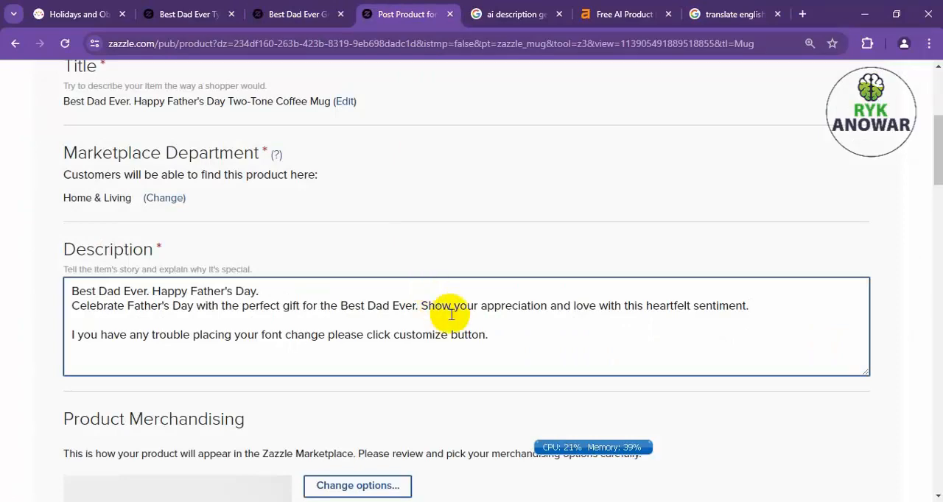
scroll(451, 315, down, 2)
scroll(116, 185, down, 5)
scroll(50, 249, up, 1)
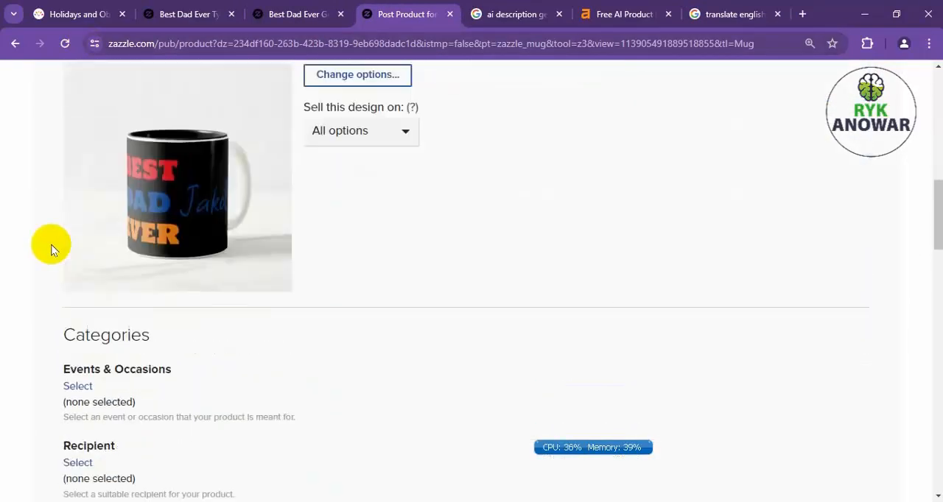
scroll(51, 249, down, 1)
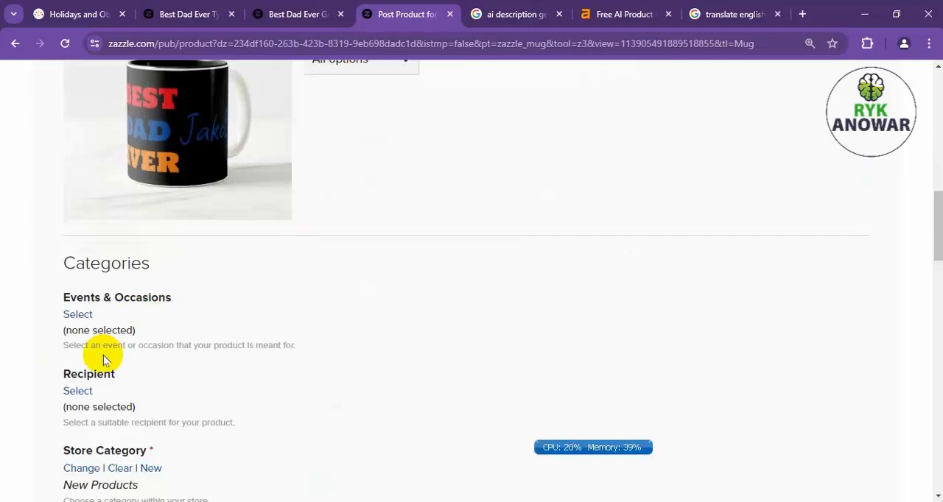
click(67, 315)
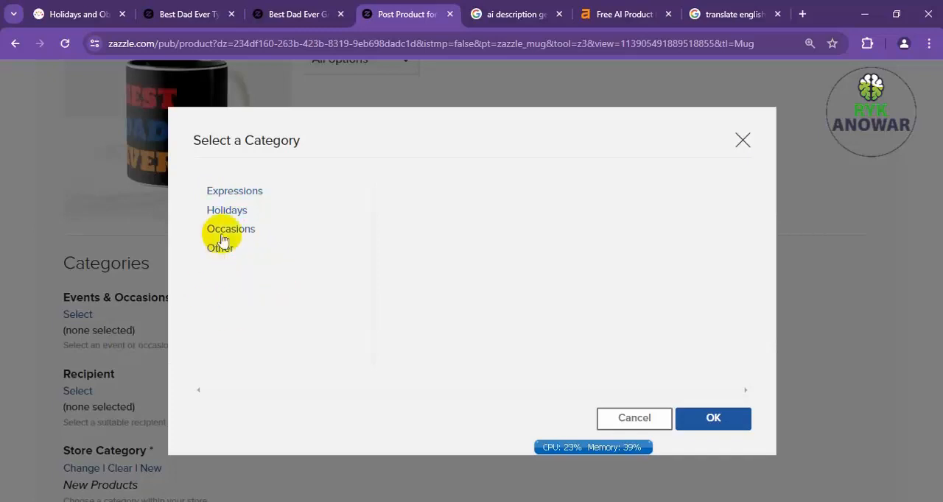
Look through the Expressions and Holidays subcategories available for Events & Occasions.
click(233, 193)
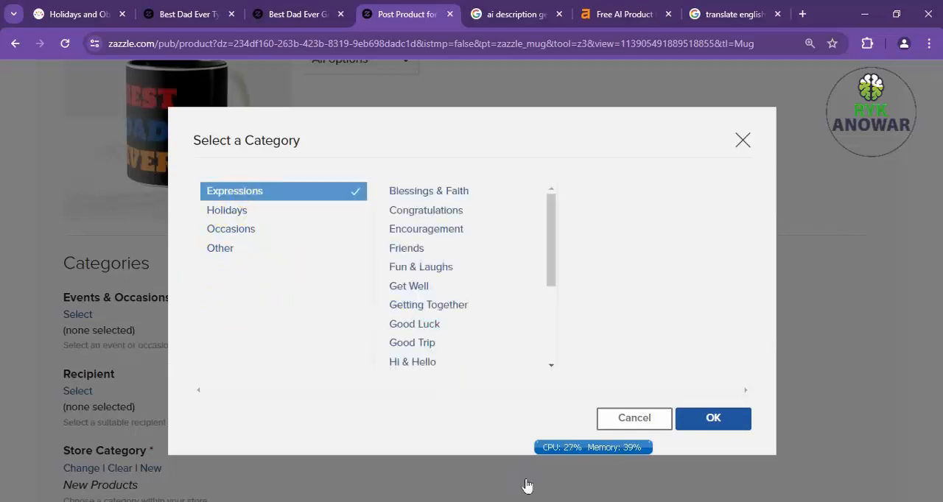
drag(554, 236, 549, 346)
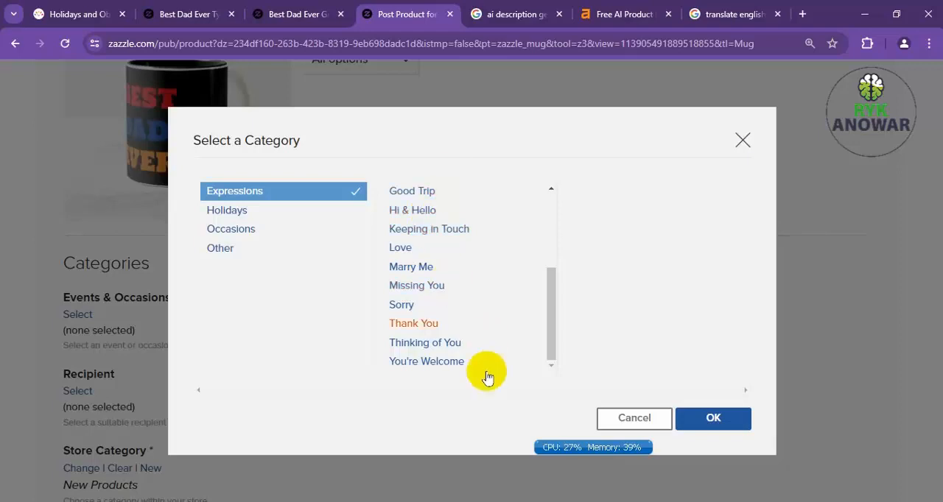
scroll(496, 294, up, 2)
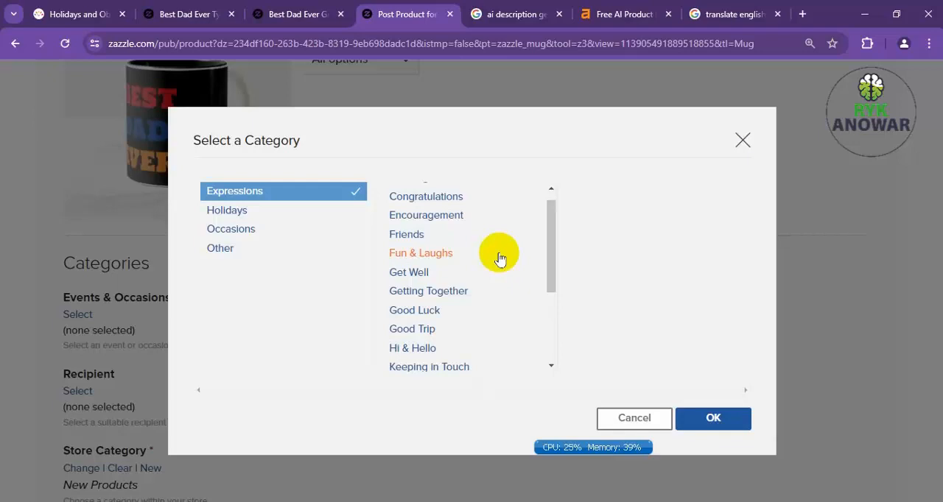
scroll(498, 258, up, 1)
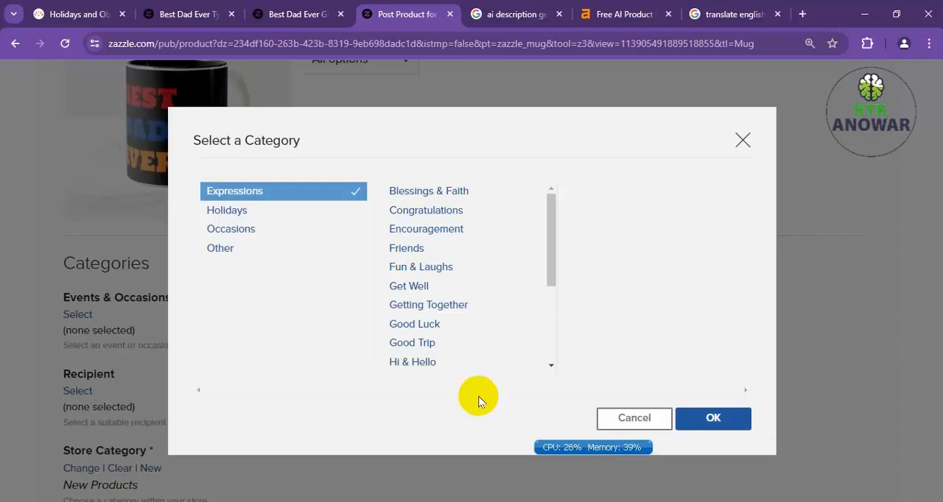
click(213, 213)
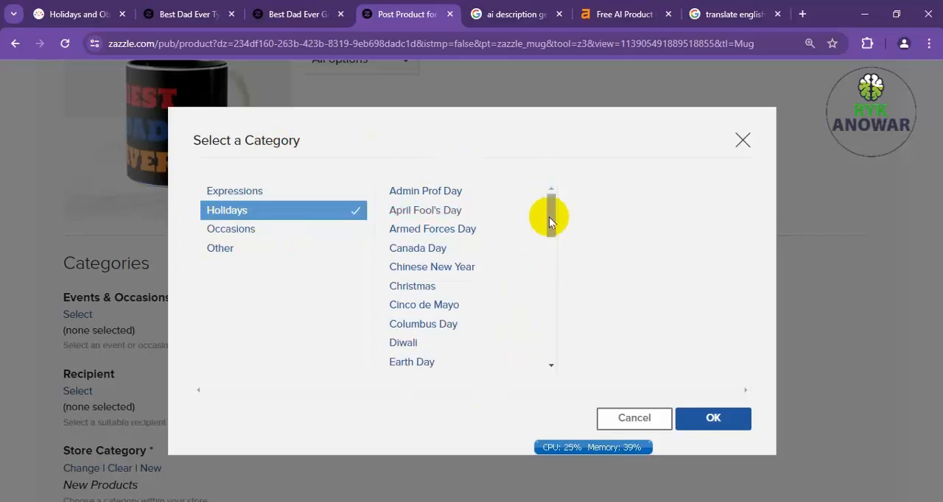
drag(550, 223, 554, 166)
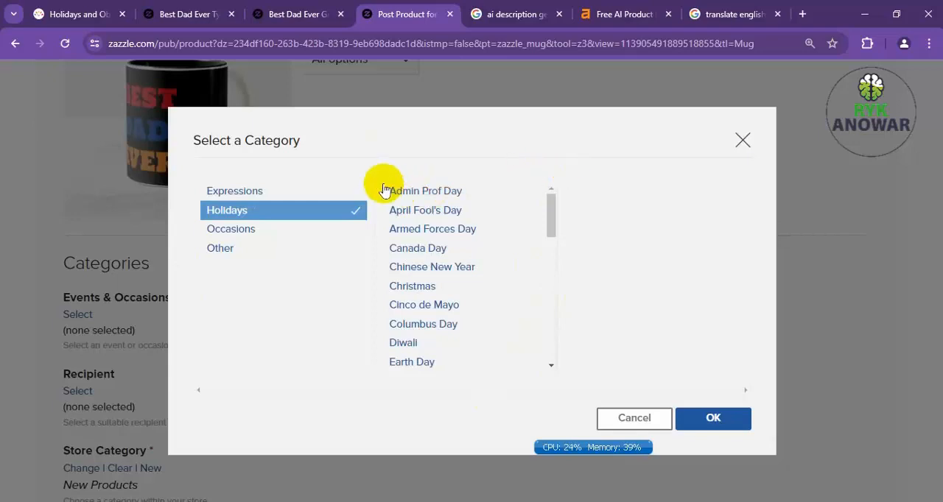
Switch to Notepad to view the list of Father's Day keywords.
click(471, 191)
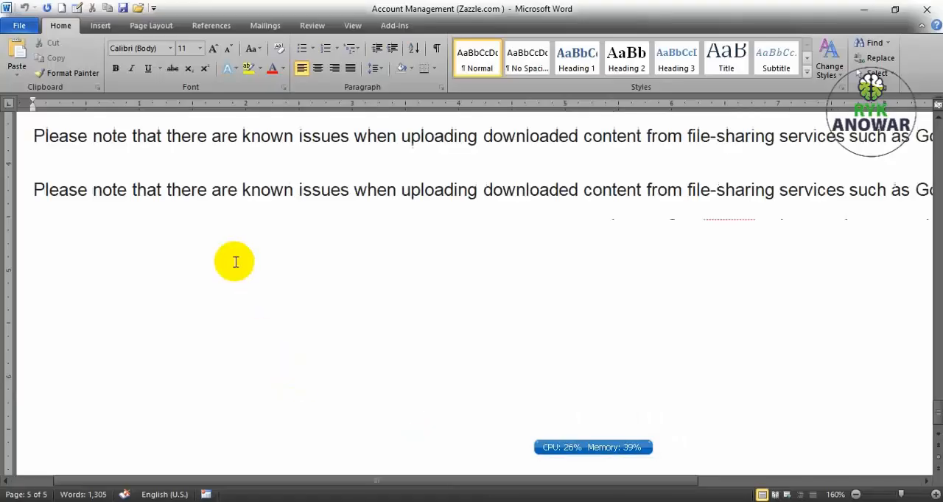
key(alt+Tab)
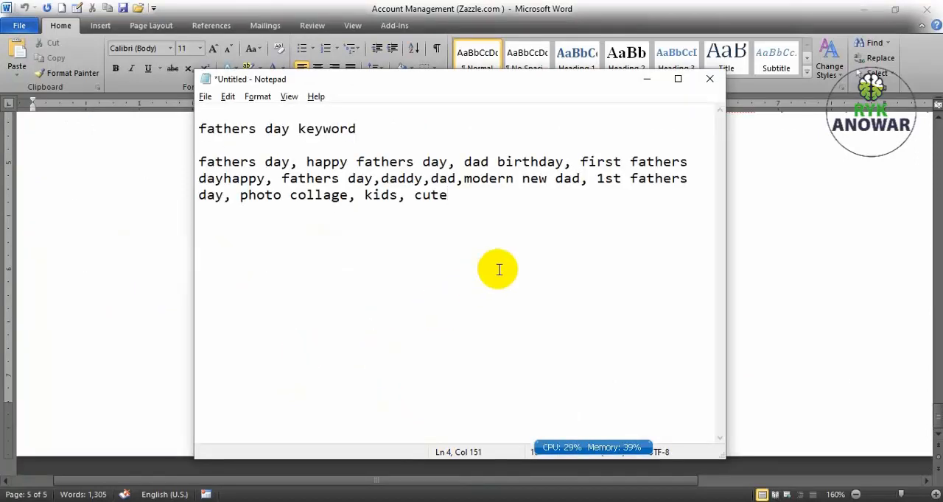
Add the heading "Zazzle Holiday list:" below the Father's Day keywords and paste the copied text under it.
key(Return)
key(Return)
text(Zazzle Ho)
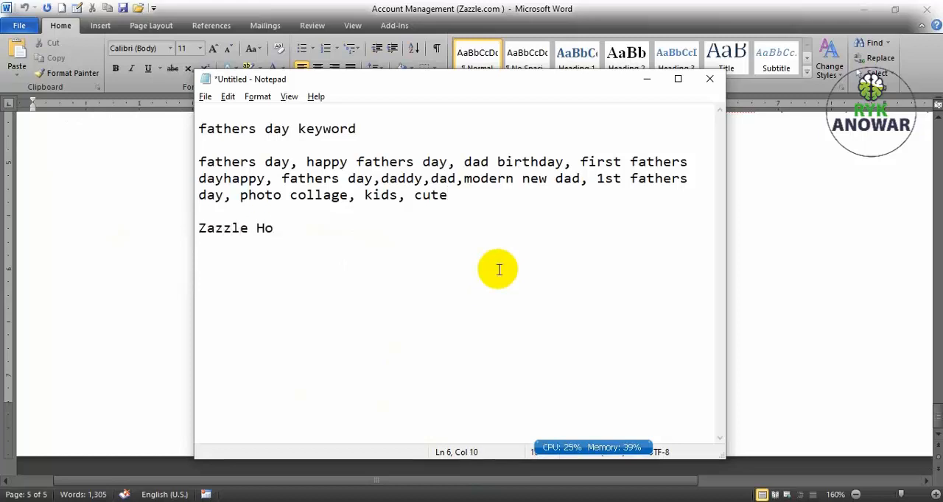
text(liday list:)
key(Return)
text(Celebrate Father's Day with the perfect gift for the Best Dad Ever. Show your appreciation and love with this heartfelt sentiment.)
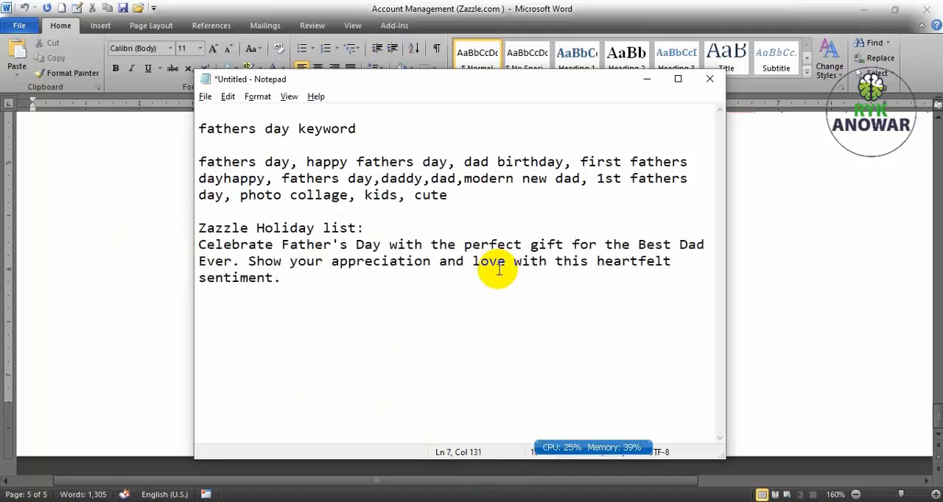
key(ctrl+s)
click(347, 463)
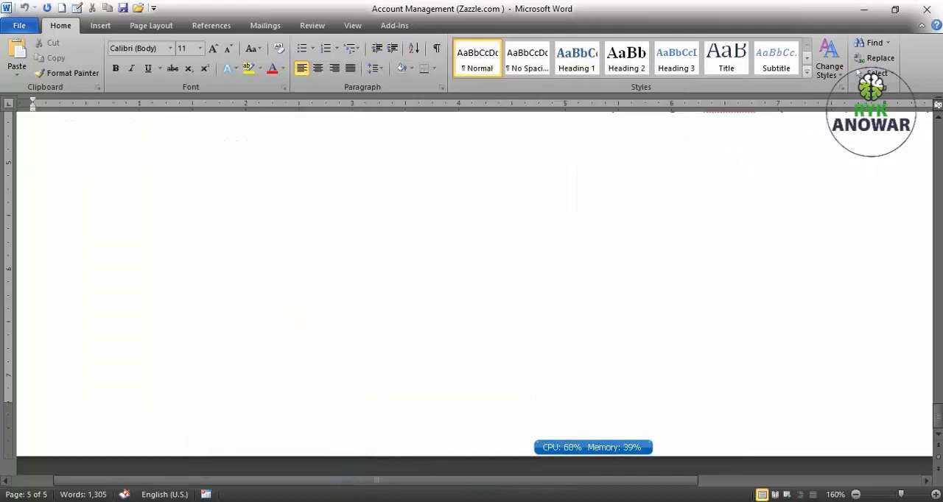
Copy "Admin Prof Day" from the Holidays subcategories and paste it in Notepad over the description text under the holiday list heading.
click(422, 501)
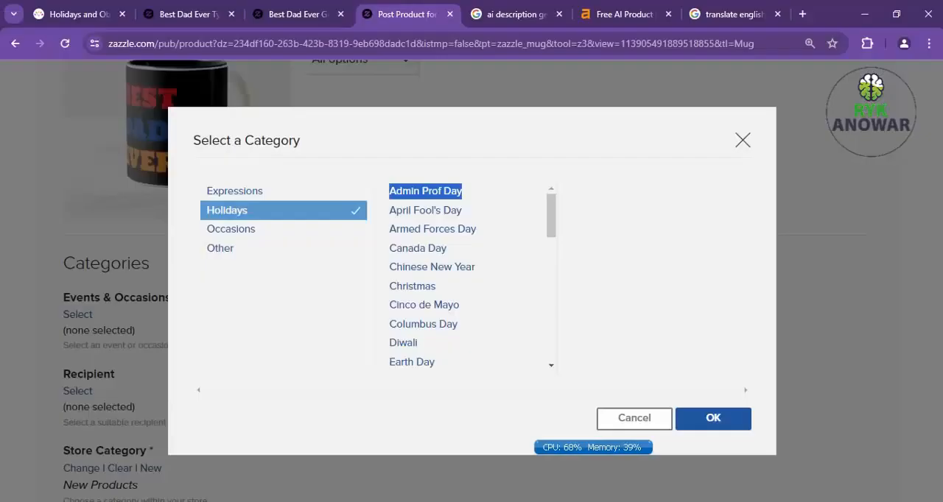
right_click(425, 192)
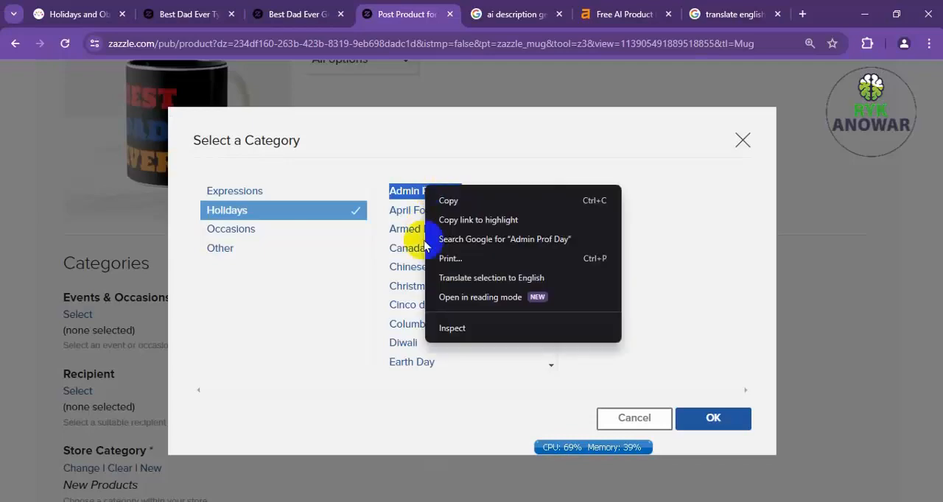
click(448, 202)
click(434, 475)
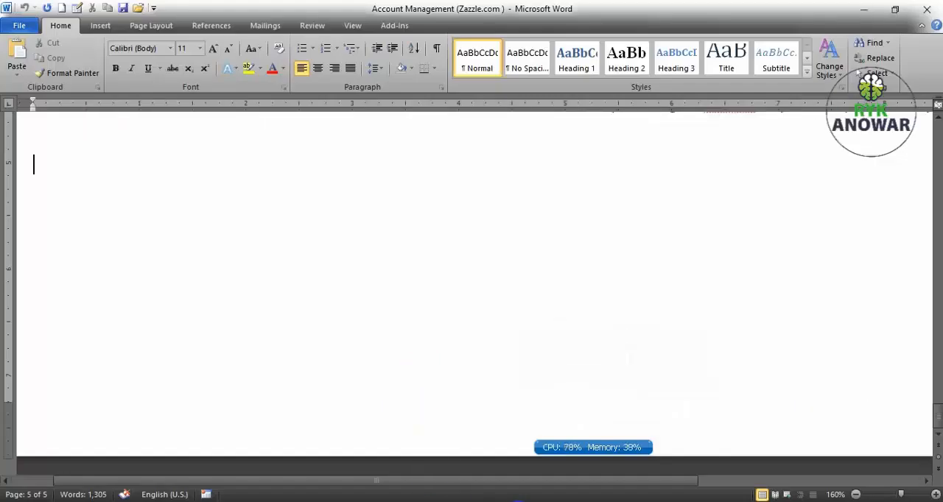
click(434, 501)
click(453, 499)
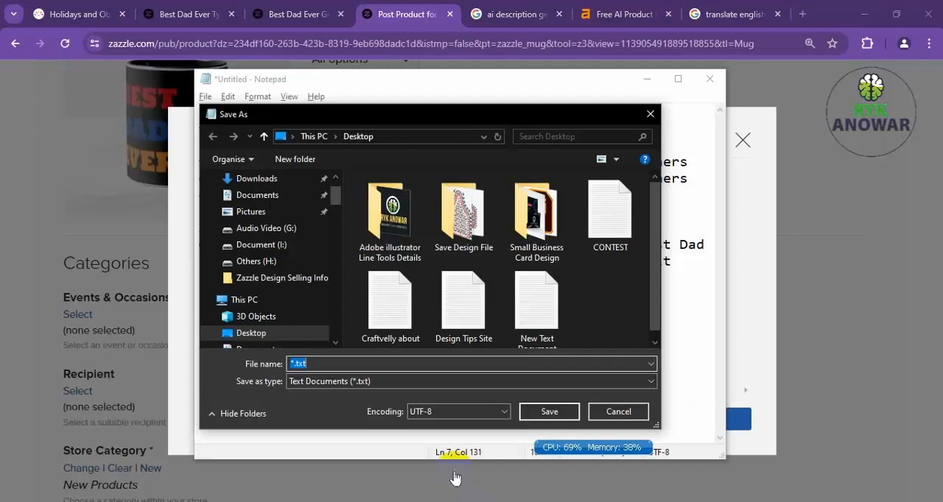
click(597, 412)
drag(438, 343, 177, 255)
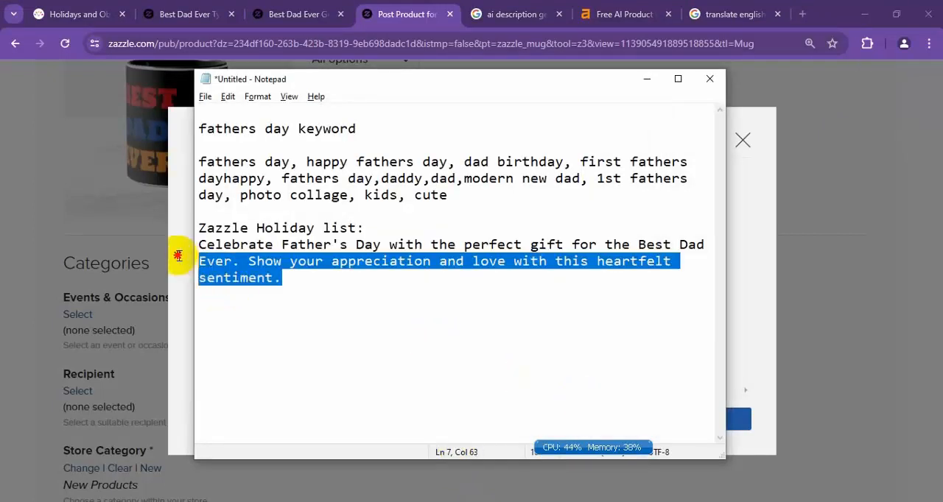
key(ctrl+v)
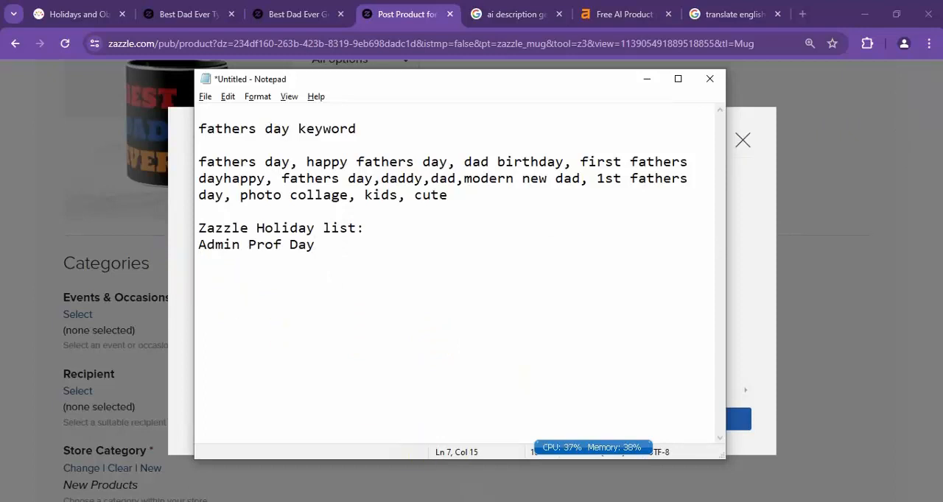
Return to the browser's category selection and pick Father's Day from the Holidays subcategories.
key(alt+Tab)
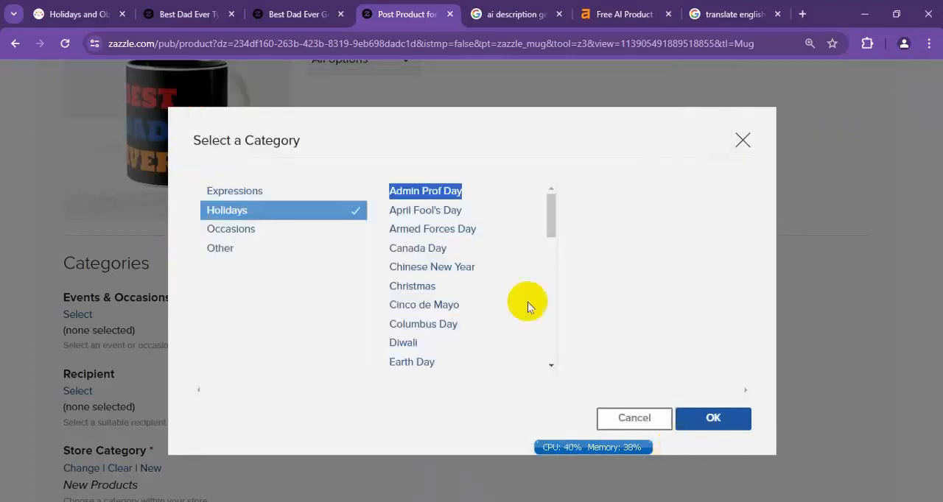
drag(552, 208, 554, 218)
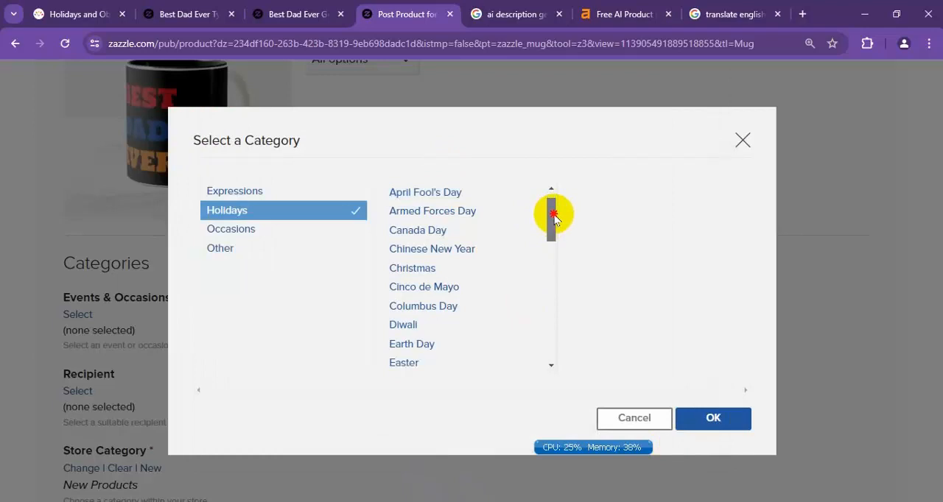
drag(555, 218, 557, 237)
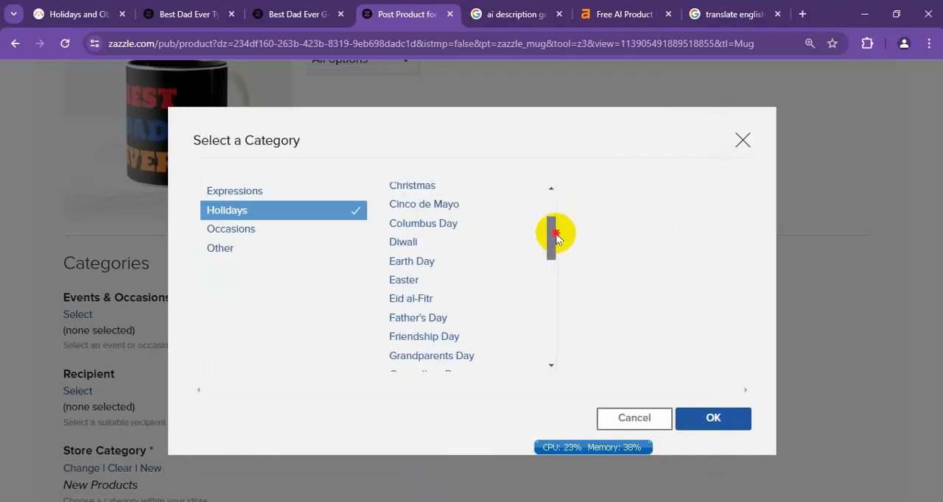
click(437, 305)
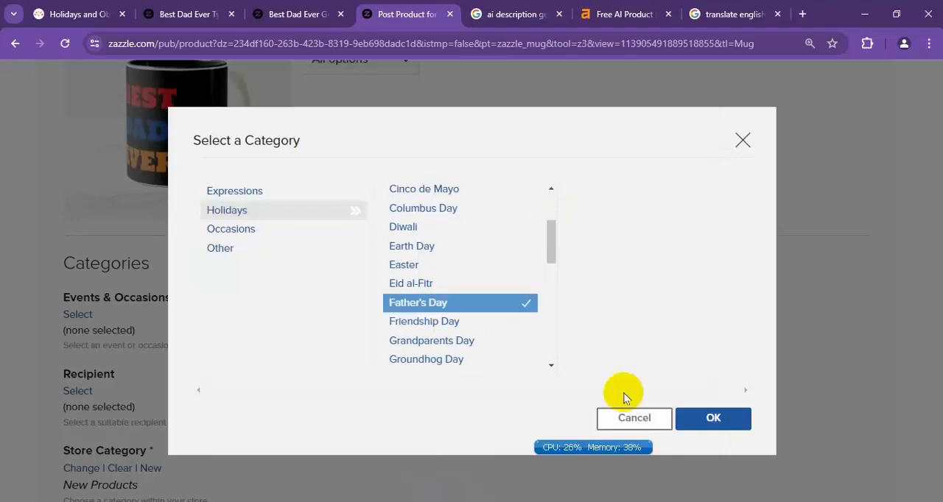
Look through the Occasions and Other subcategories available for Events & Occasions.
click(240, 233)
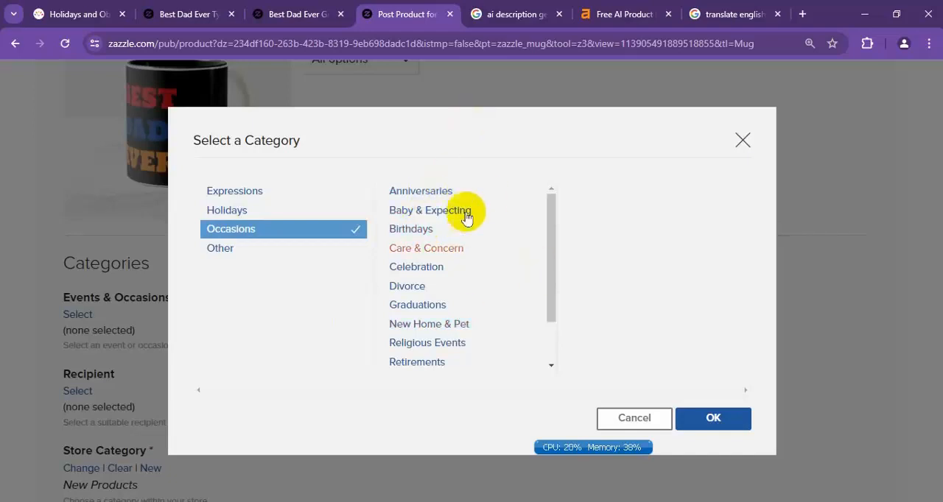
drag(553, 248, 552, 360)
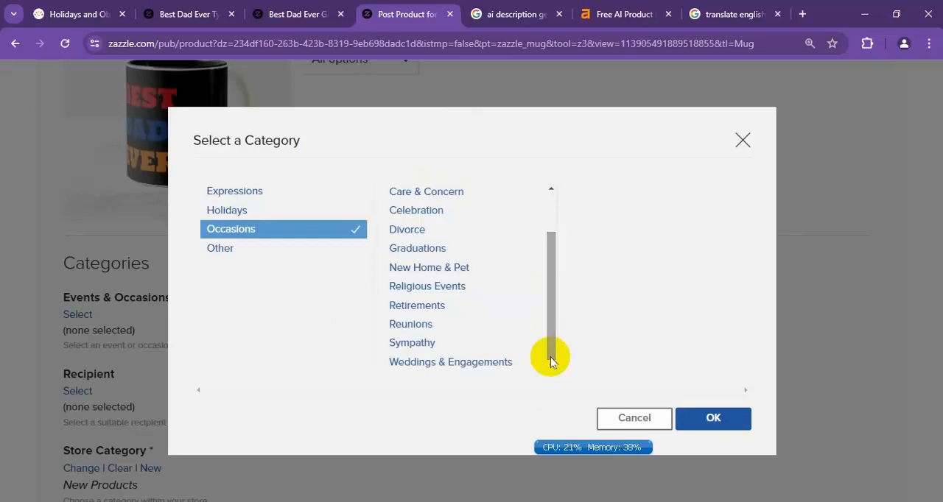
drag(551, 360, 549, 224)
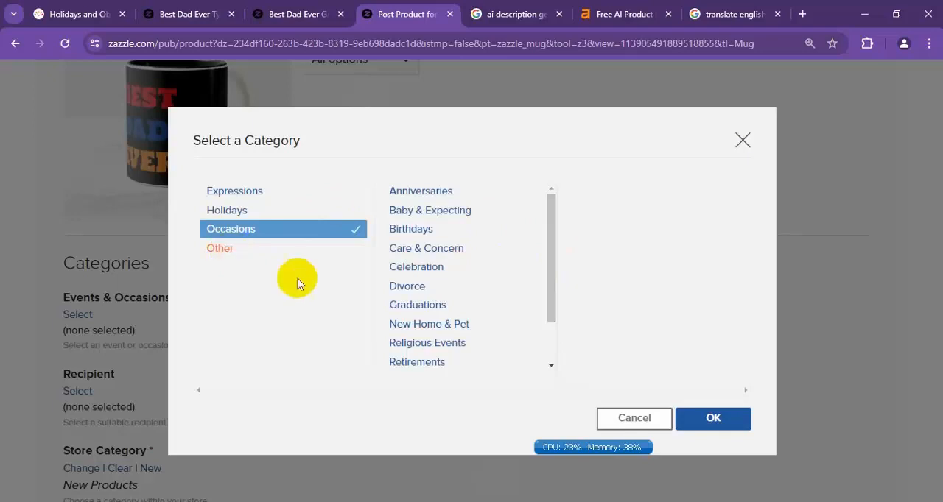
click(295, 249)
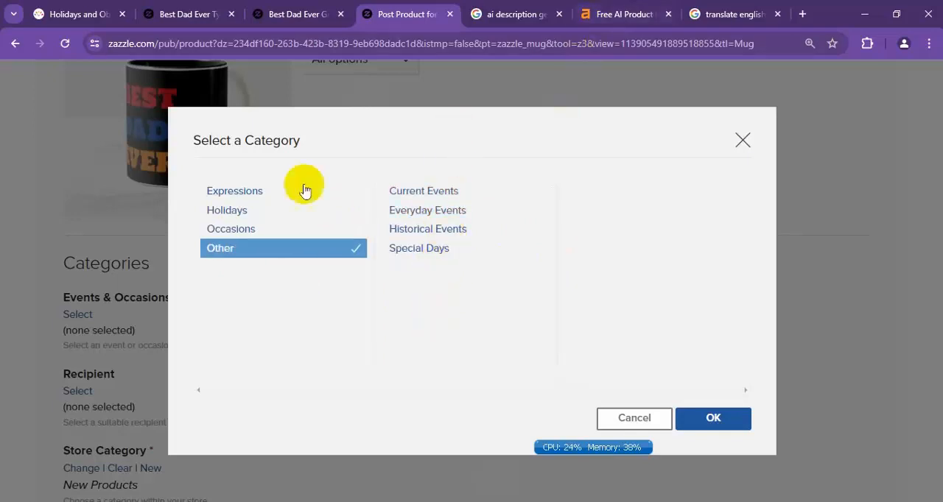
Set the Events & Occasions category to Holidays > Father's Day and apply it.
click(234, 214)
scroll(472, 324, down, 4)
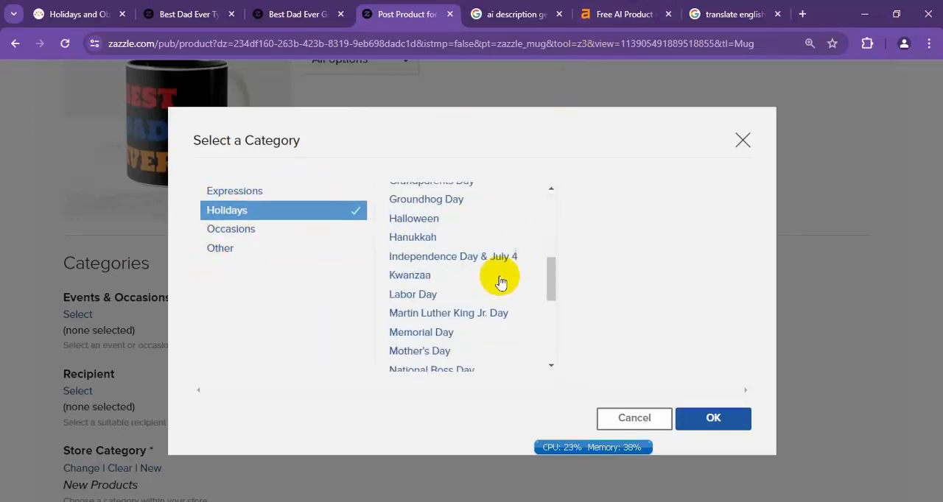
scroll(515, 287, up, 1)
scroll(529, 293, up, 1)
click(442, 212)
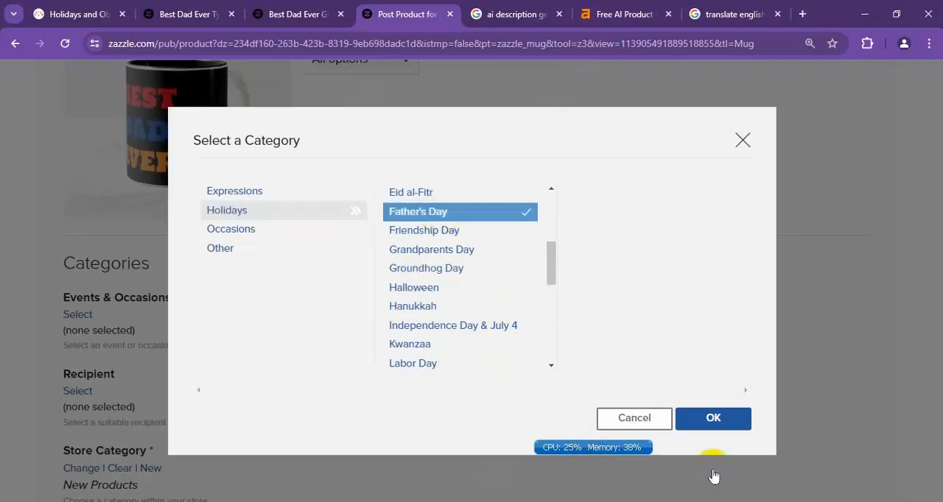
click(736, 422)
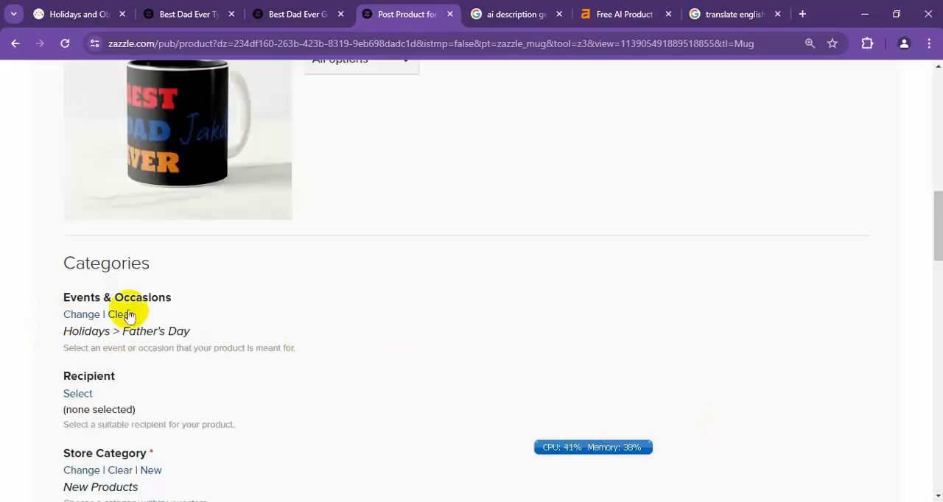
Set the product's Recipient category to For Anyone after viewing its subcategories.
scroll(176, 313, down, 1)
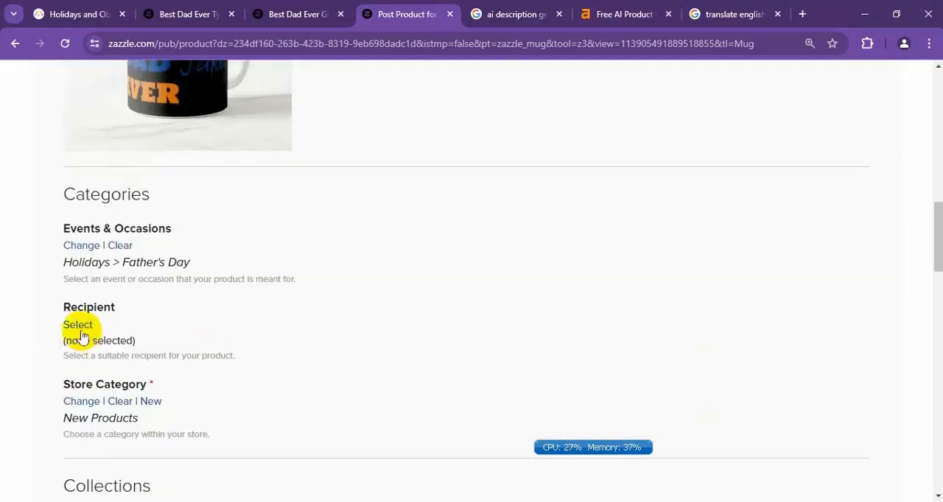
click(77, 326)
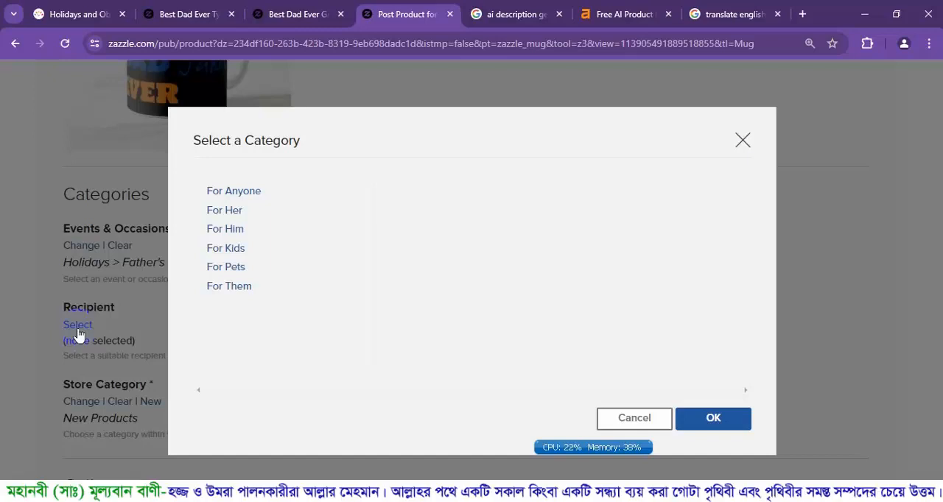
click(249, 196)
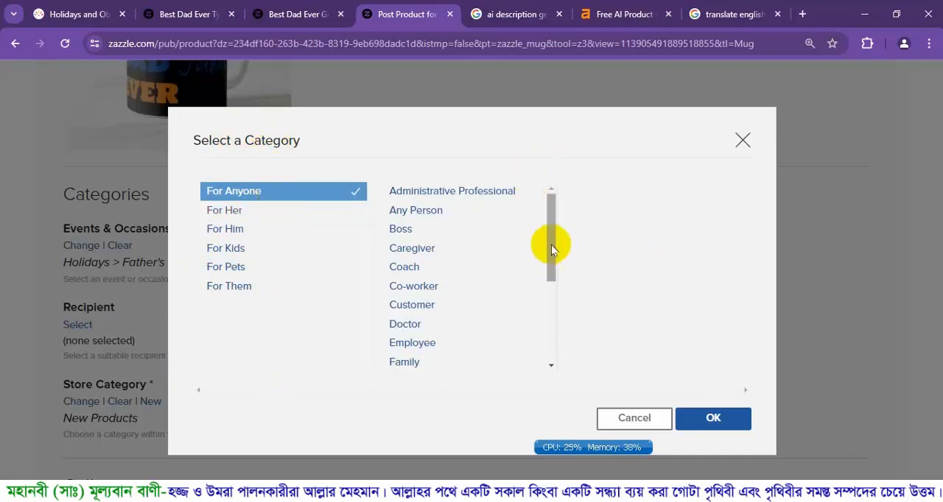
drag(552, 246, 552, 372)
click(704, 418)
View the available Store Category choices and leave the selection without changing it.
scroll(560, 396, down, 2)
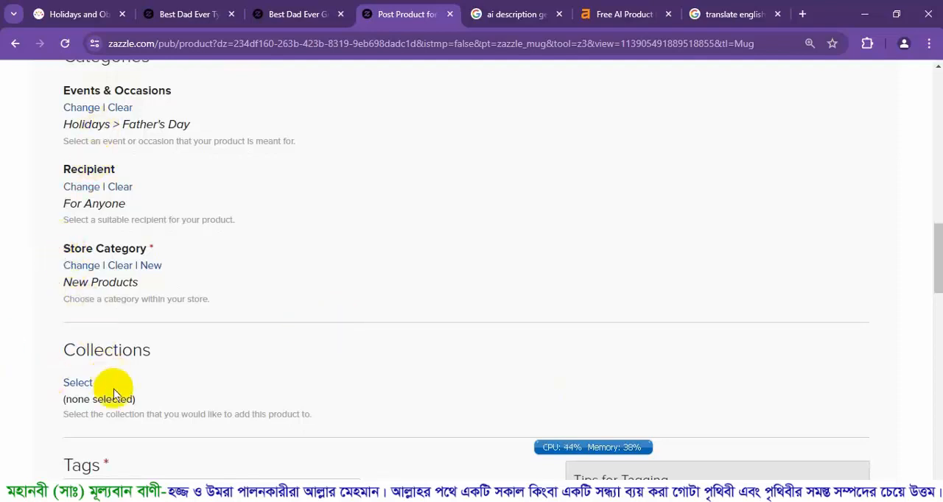
click(81, 265)
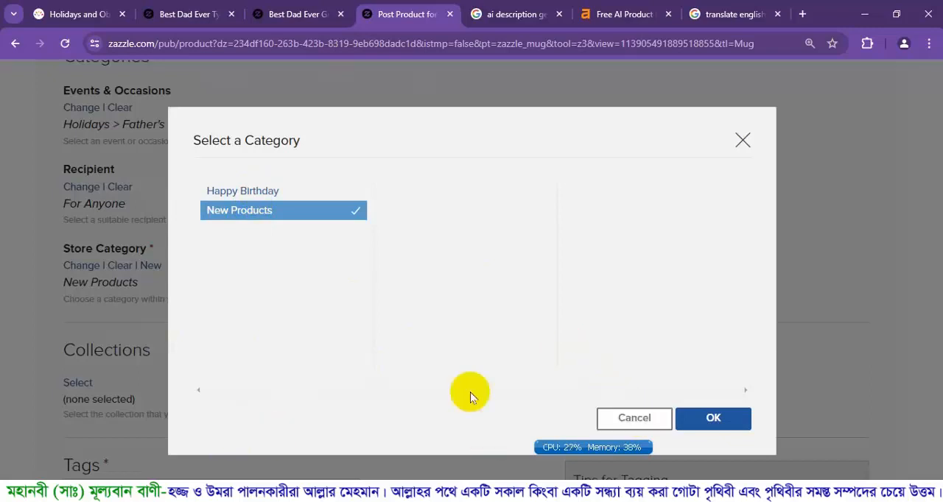
click(633, 417)
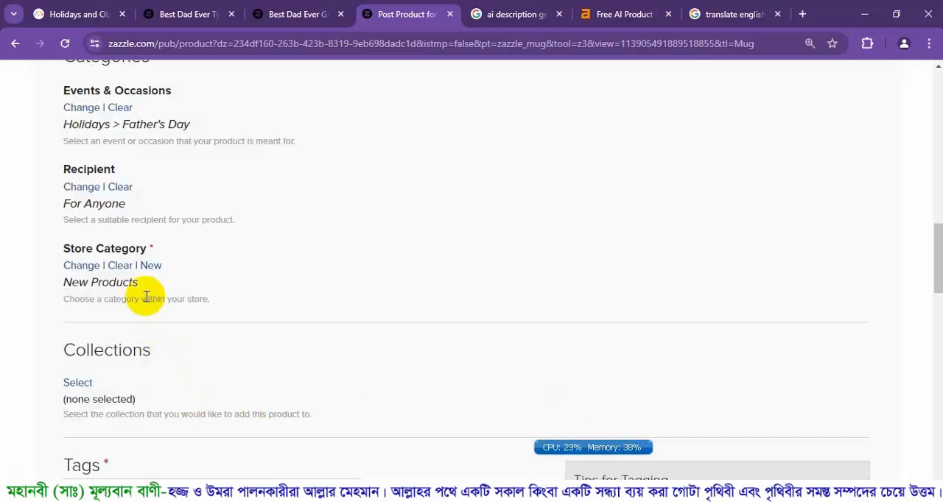
Start a new store category and enter "Fathers Day" as its name.
click(149, 265)
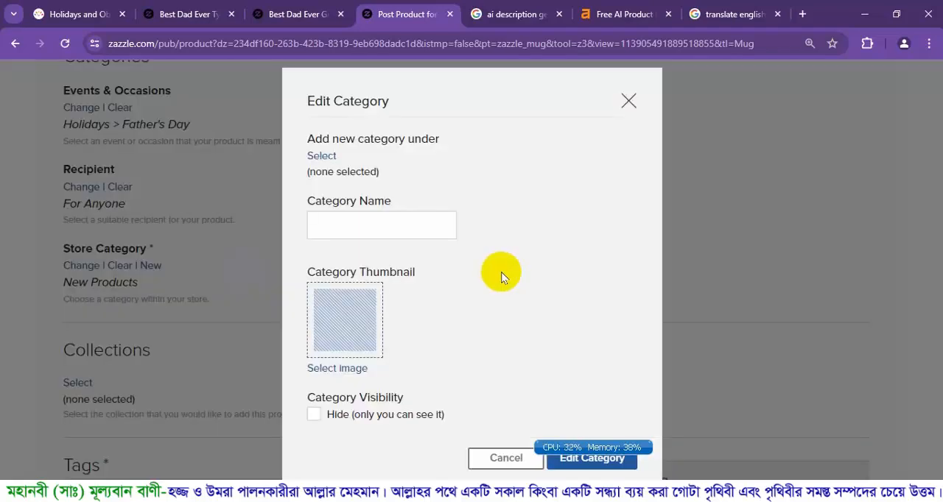
click(411, 230)
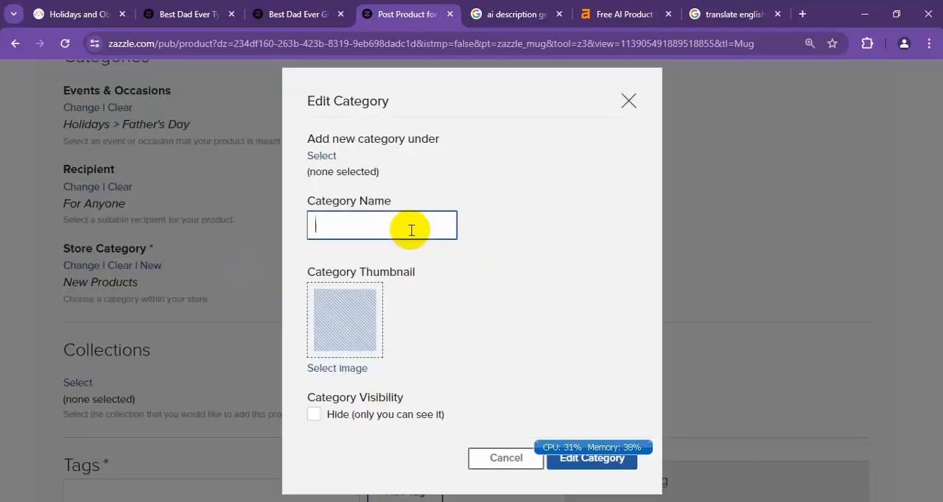
text(Fathers Day)
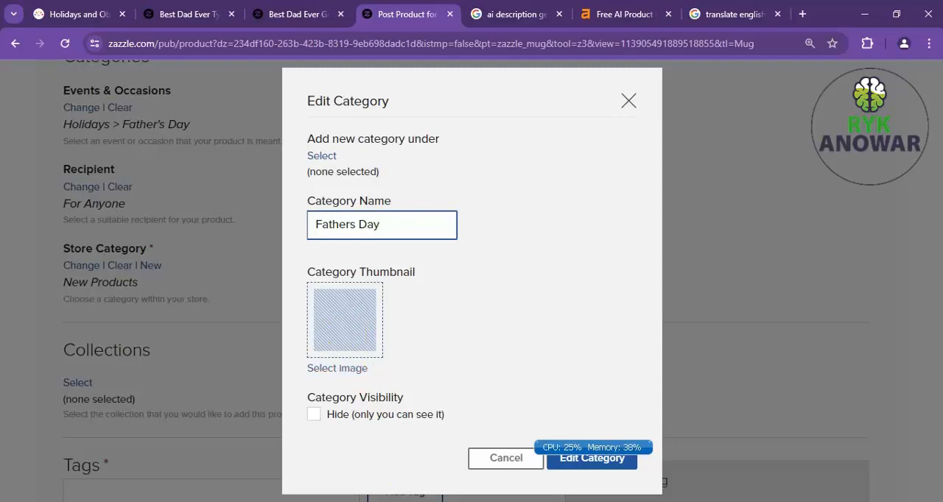
Search Google for "fathers day" in a new tab and browse the image results.
click(803, 13)
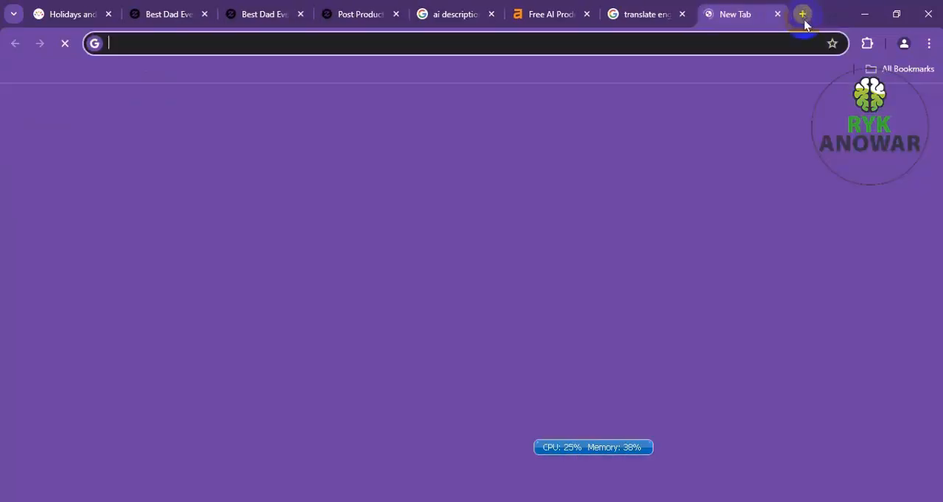
text(father)
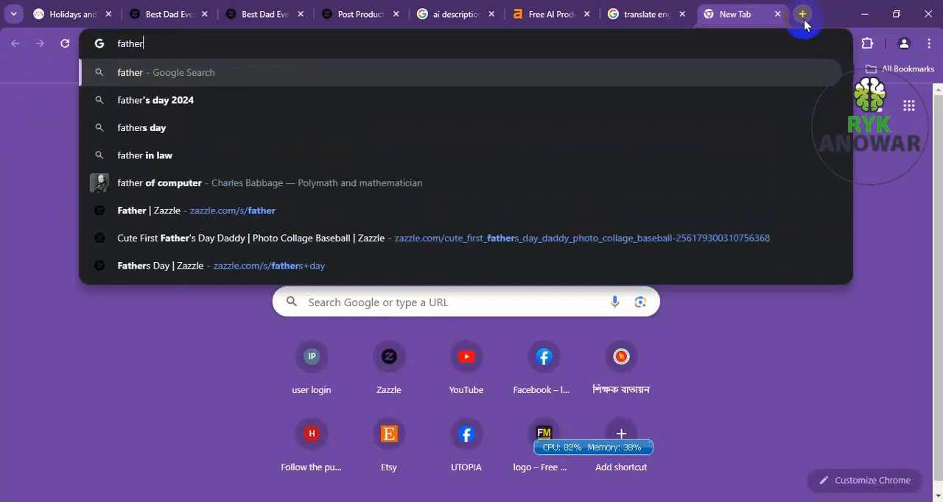
text(s day)
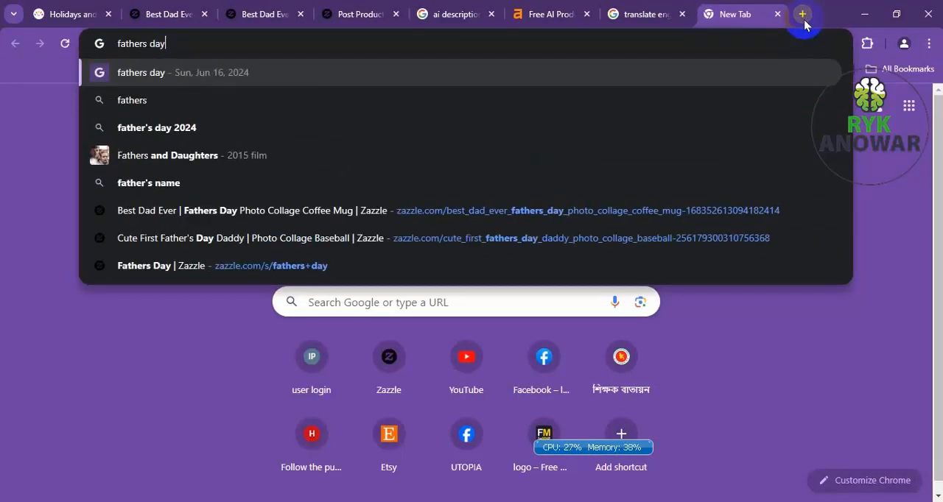
key(Return)
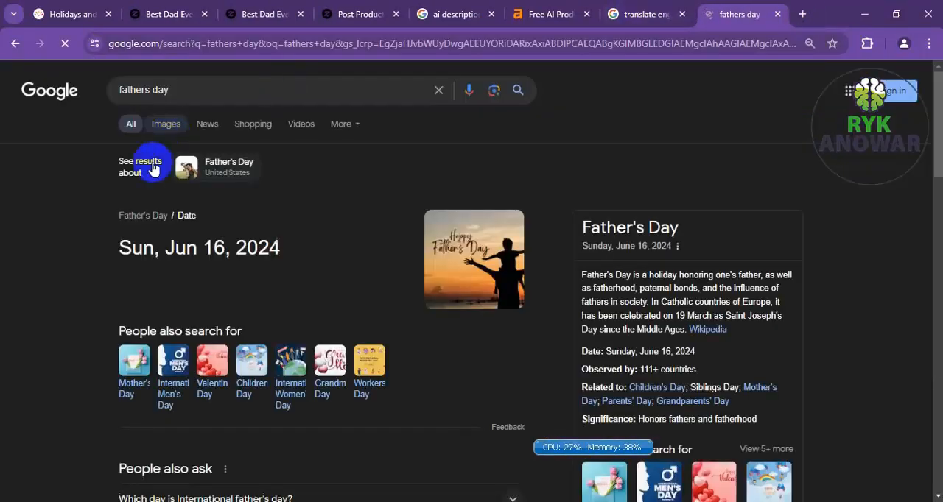
click(165, 124)
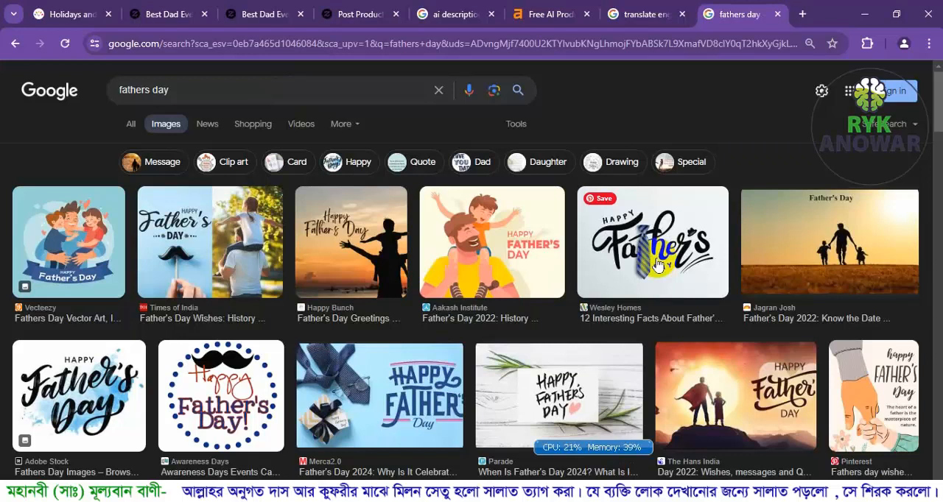
scroll(658, 266, down, 3)
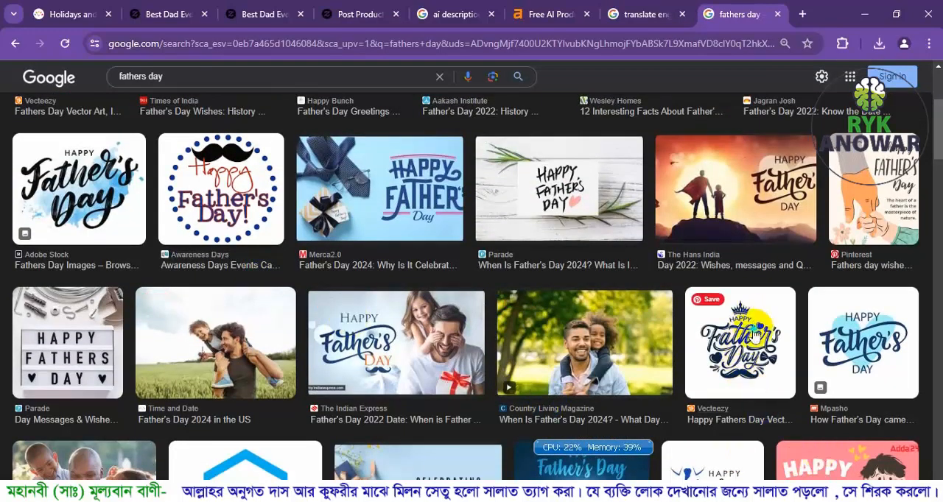
Find the Vecteezy Happy Father's Day lettering image with a crown and mustache in the results and start saving it.
scroll(755, 335, down, 2)
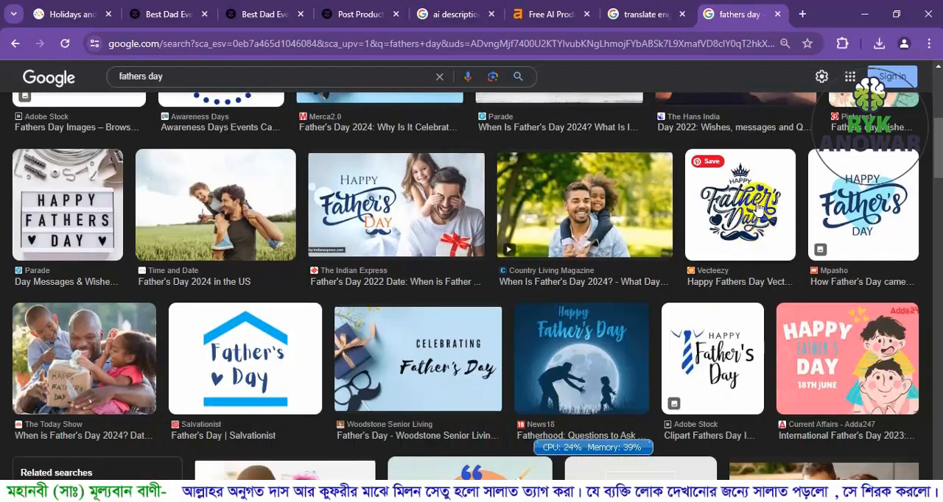
click(759, 209)
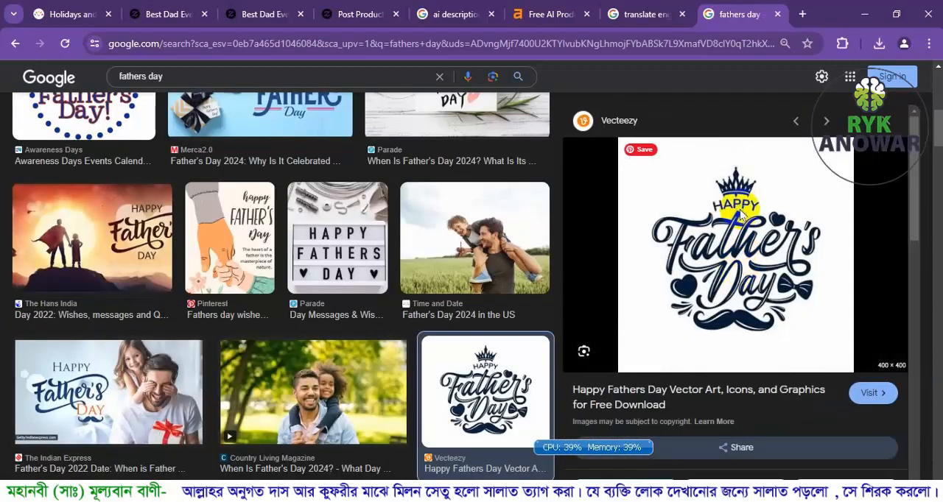
right_click(741, 214)
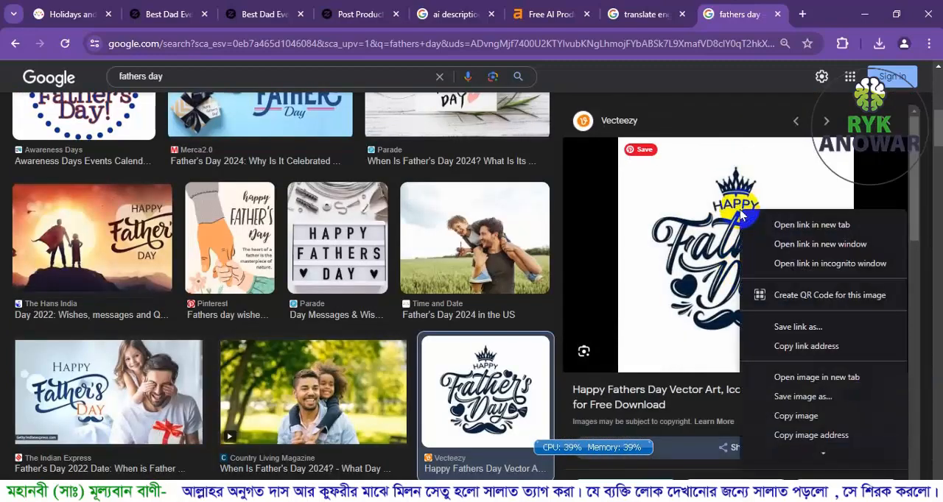
click(825, 405)
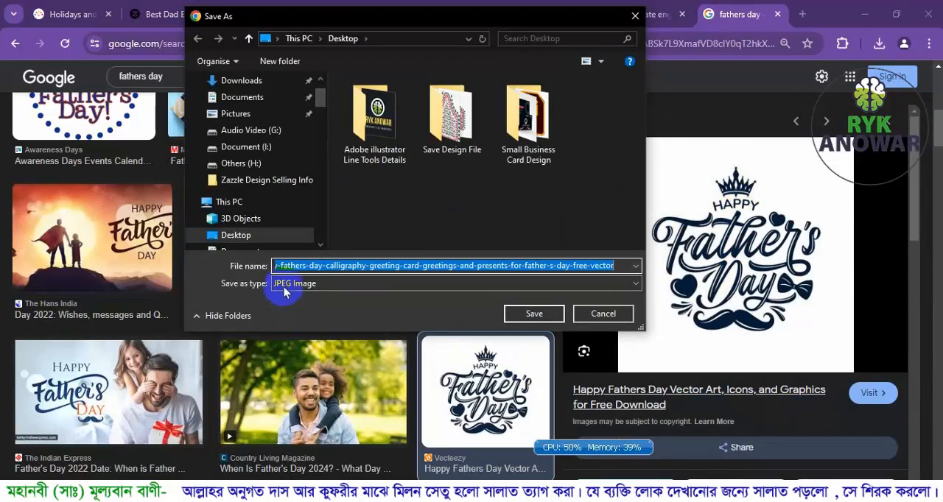
Save the image in the Downloads folder as "fathers day".
click(242, 82)
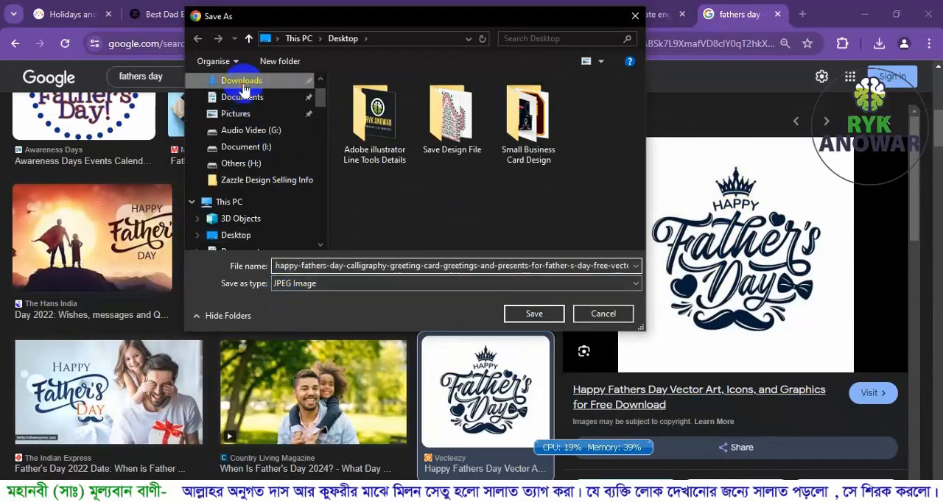
double_click(521, 266)
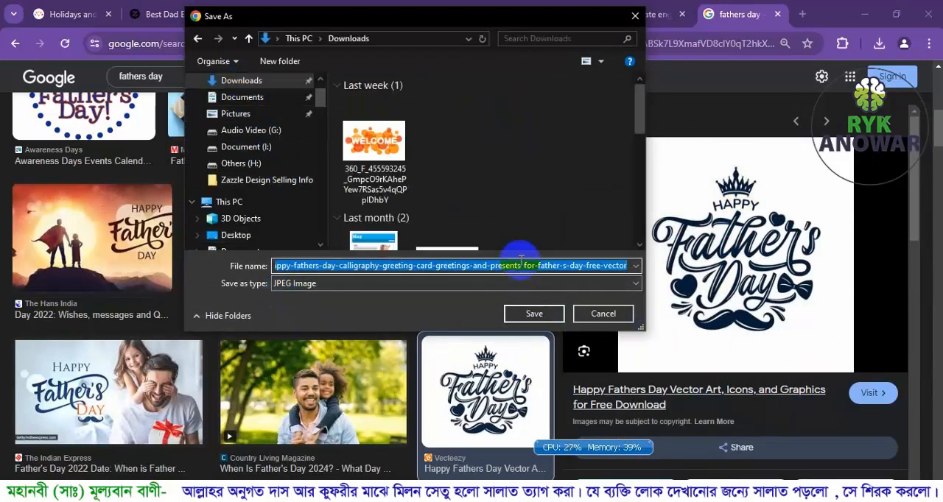
text(athe)
key(BackSpace)
key(BackSpace)
key(BackSpace)
key(BackSpace)
text(f)
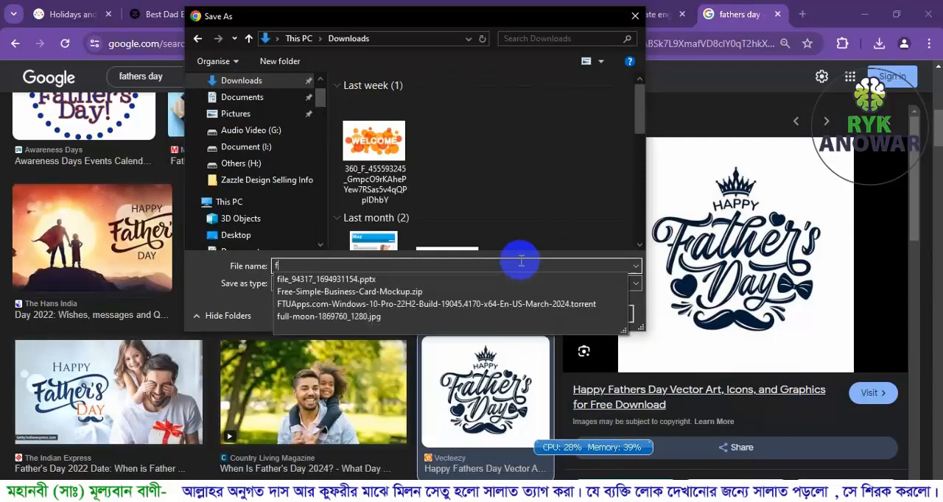
text(athers day)
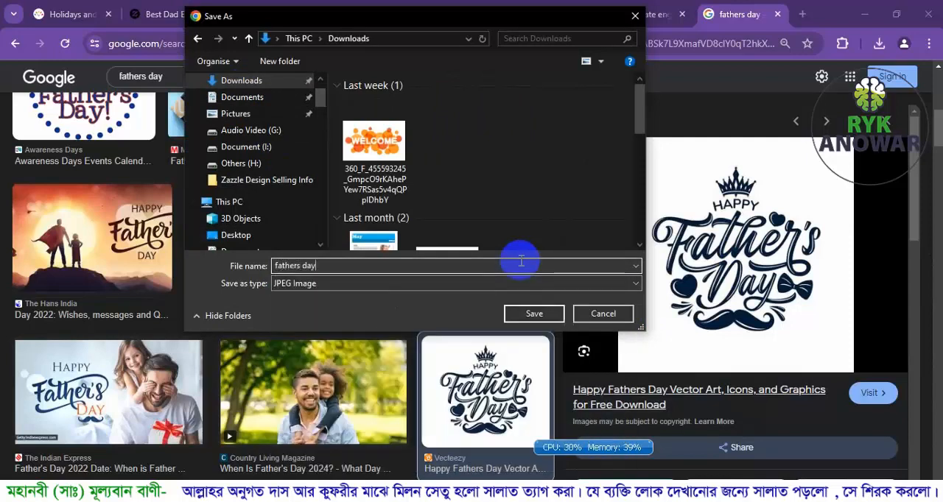
click(534, 314)
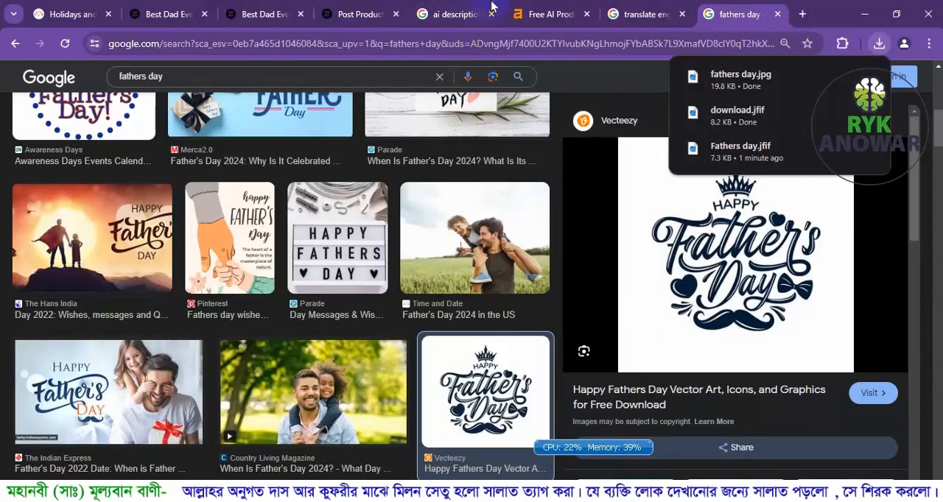
Upload the "fathers day" image to the Zazzle media library, use it as the category thumbnail and save the Fathers Day category.
click(355, 14)
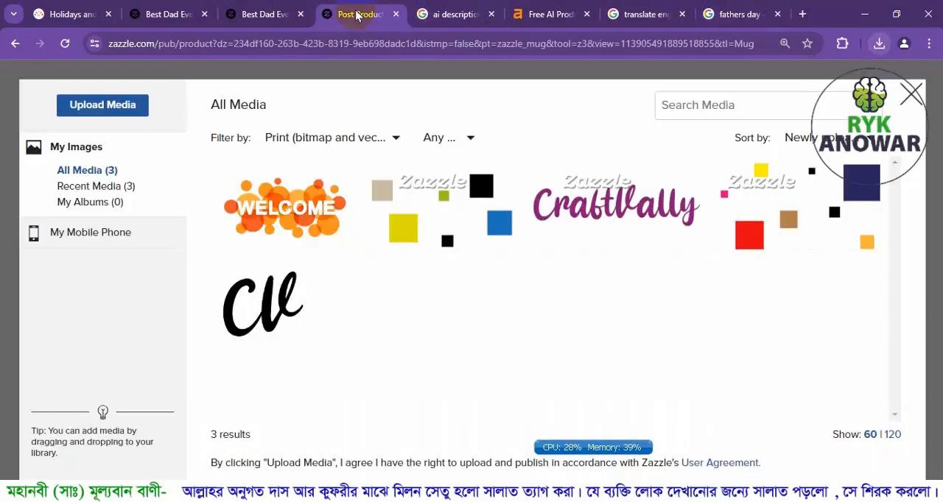
click(85, 106)
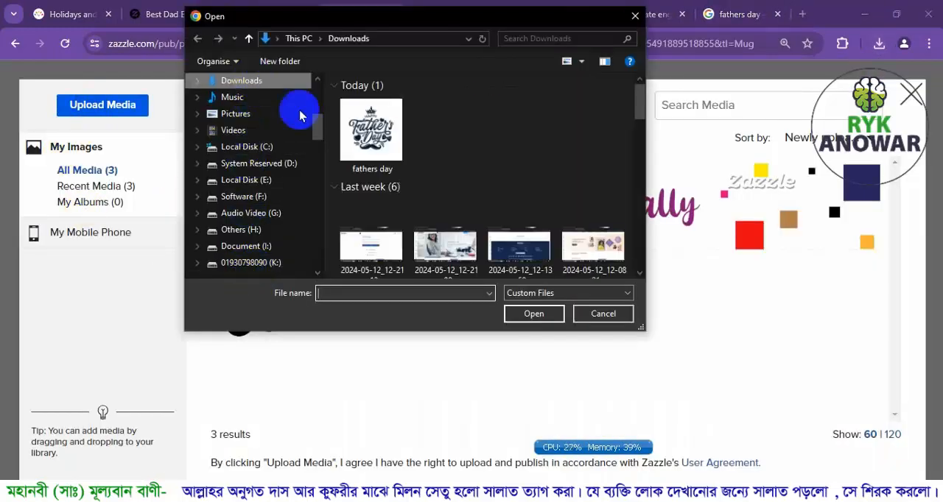
click(355, 121)
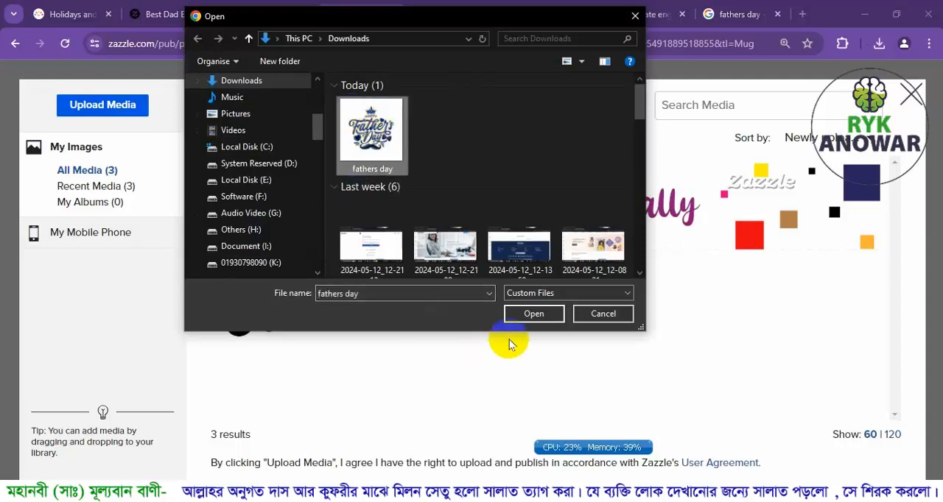
click(534, 314)
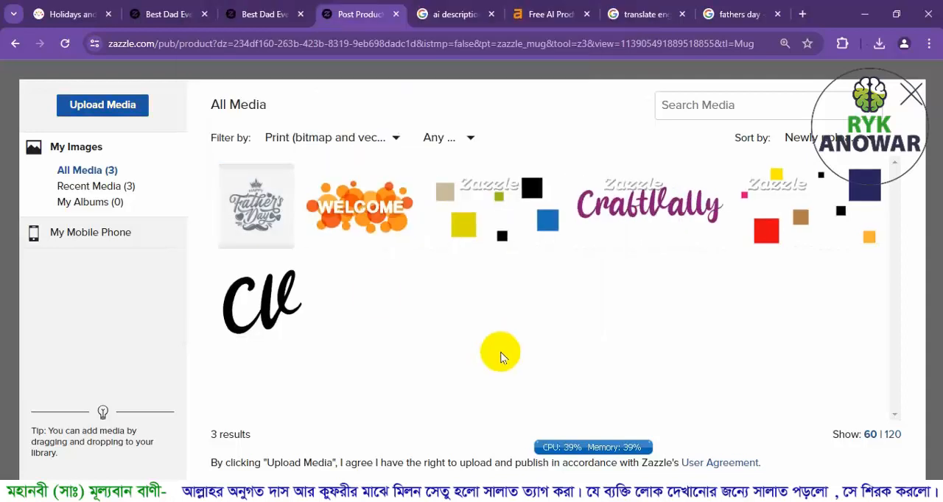
click(251, 201)
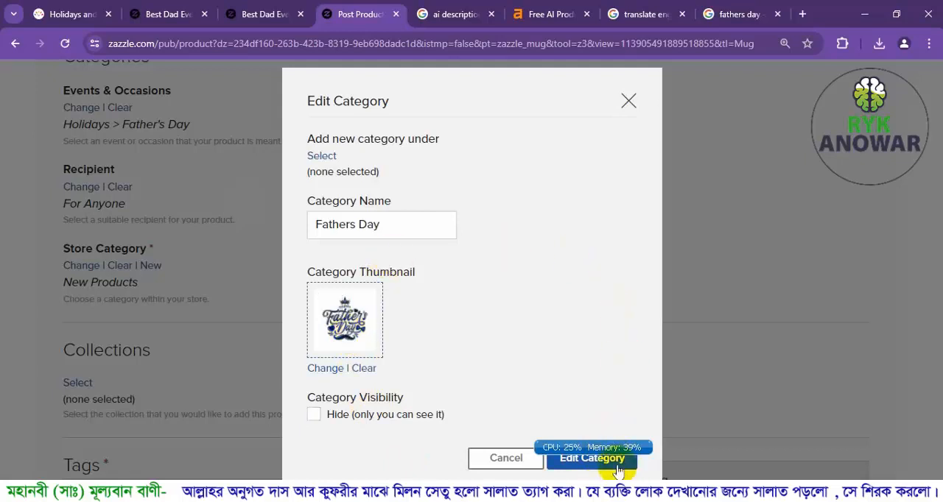
click(566, 467)
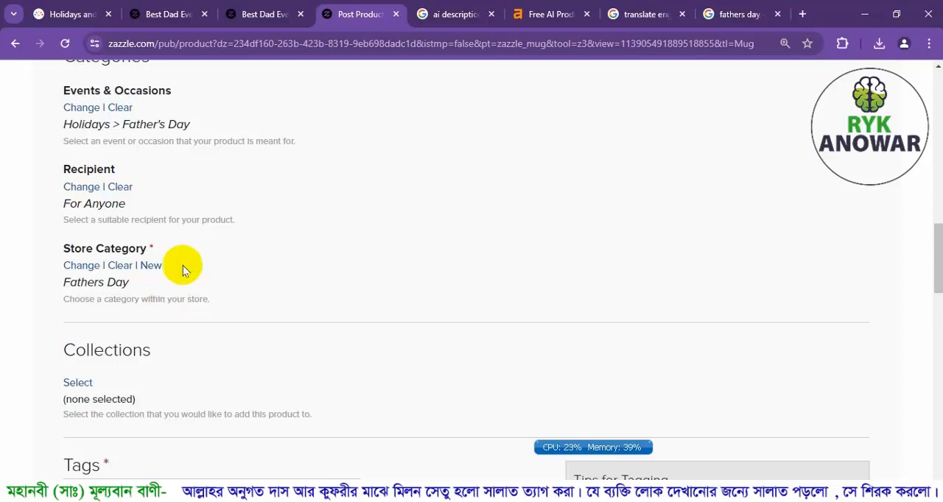
Enter "best dad ever", "happy fathers day" and "fathers day gift" as comma-separated product tags.
scroll(183, 267, down, 2)
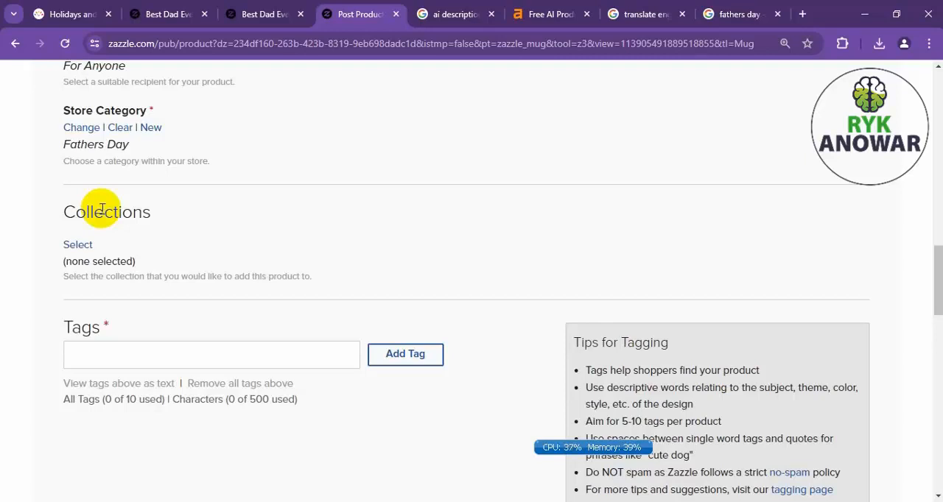
click(98, 356)
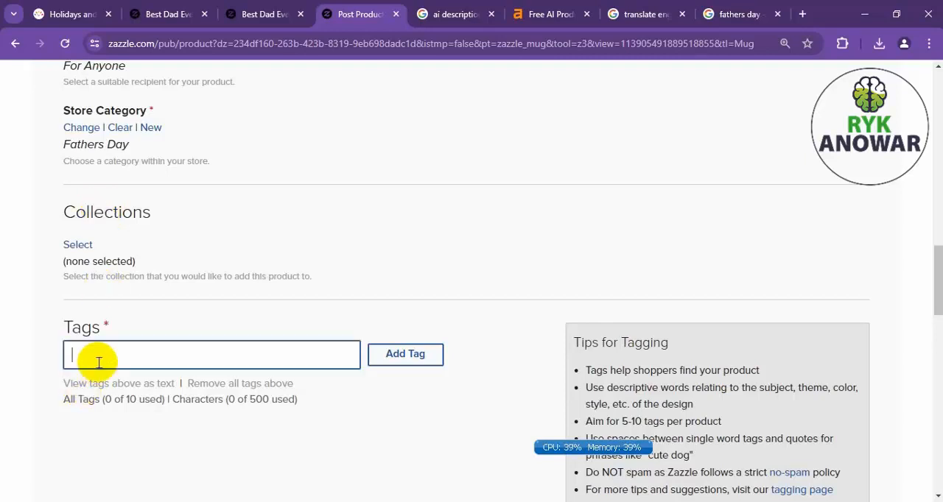
text(best dad ever, happy )
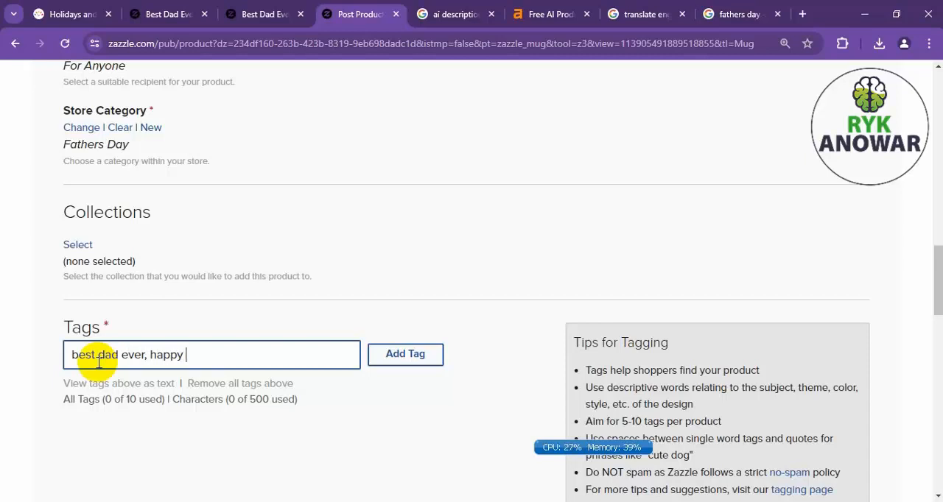
text(fathers day, father)
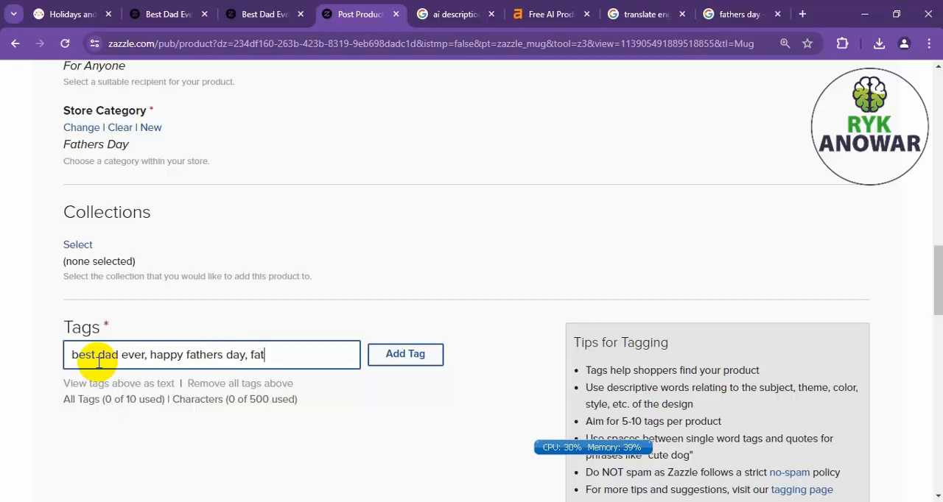
text(s day gift, )
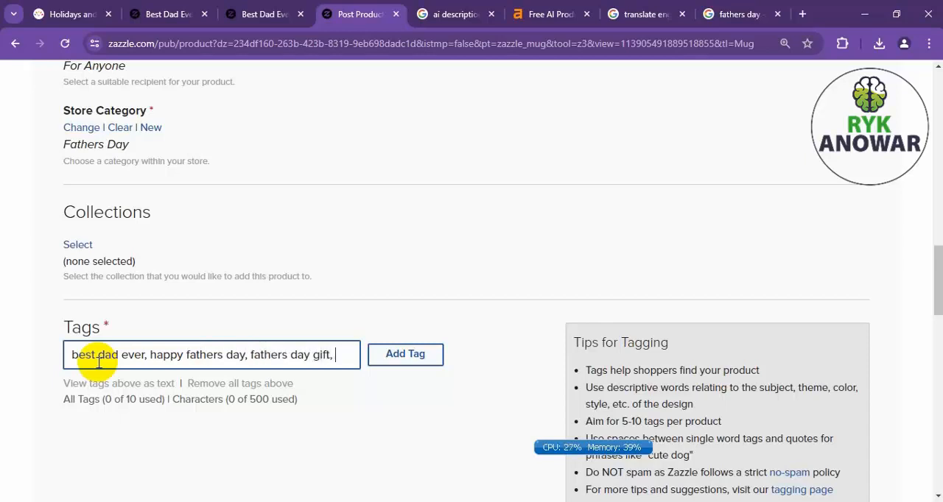
text(daddy )
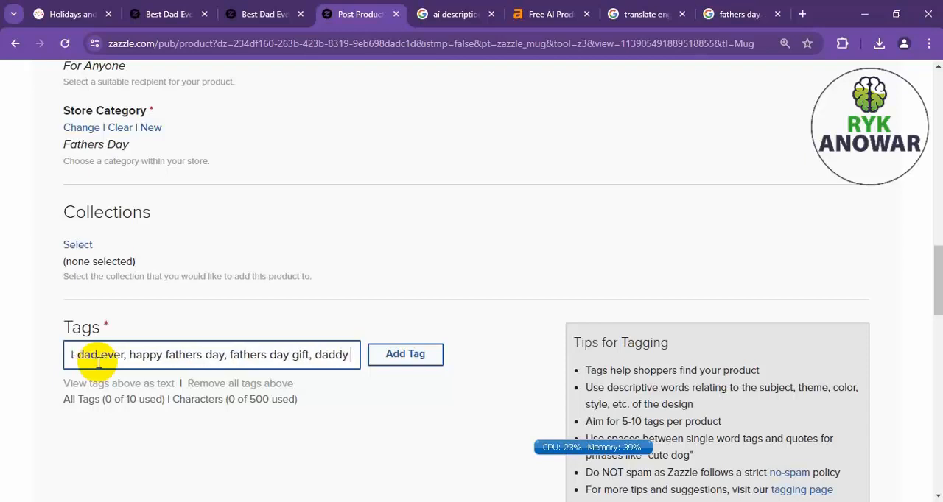
text(gift, )
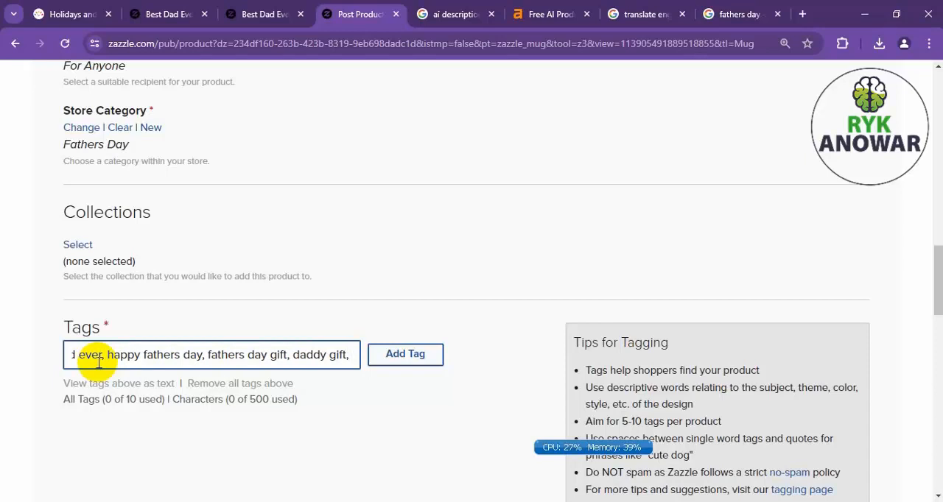
text(funny)
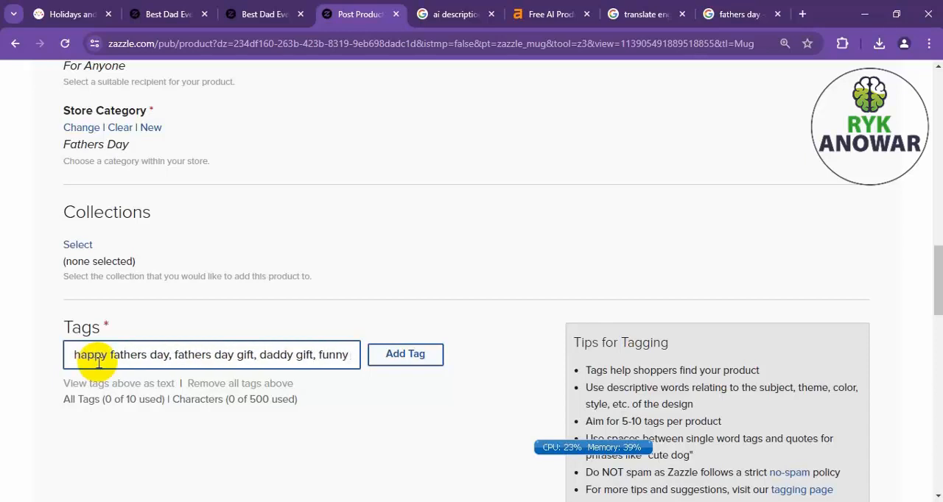
text( dad ever,)
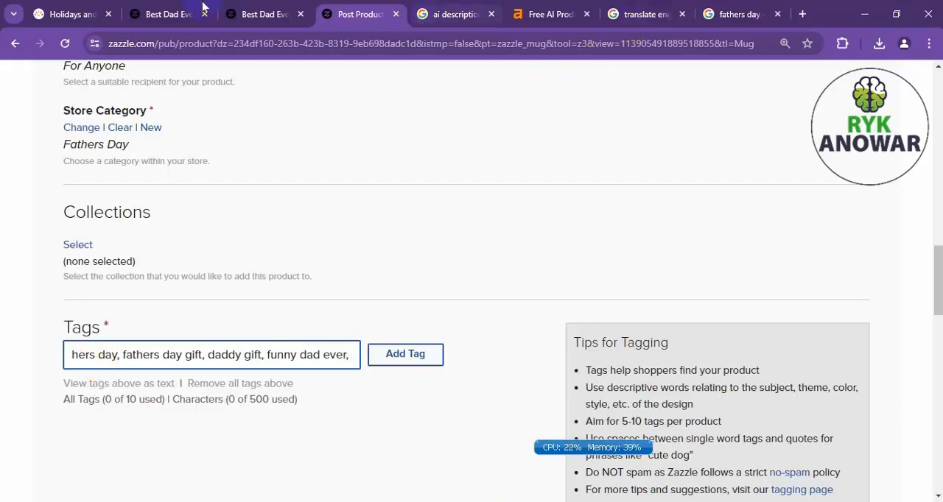
Check the tags listed on the Best Dad Ever groovy retro mug's product page and return to the posting form.
click(267, 14)
scroll(179, 354, down, 20)
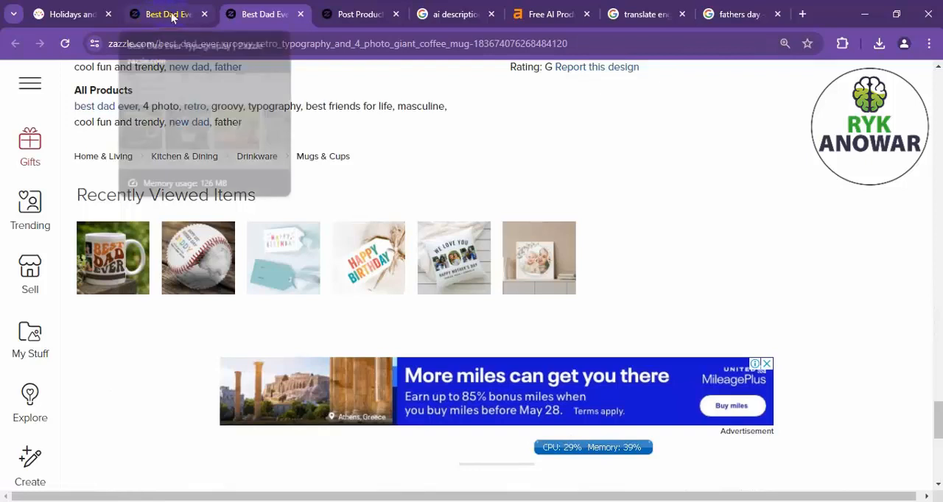
click(358, 17)
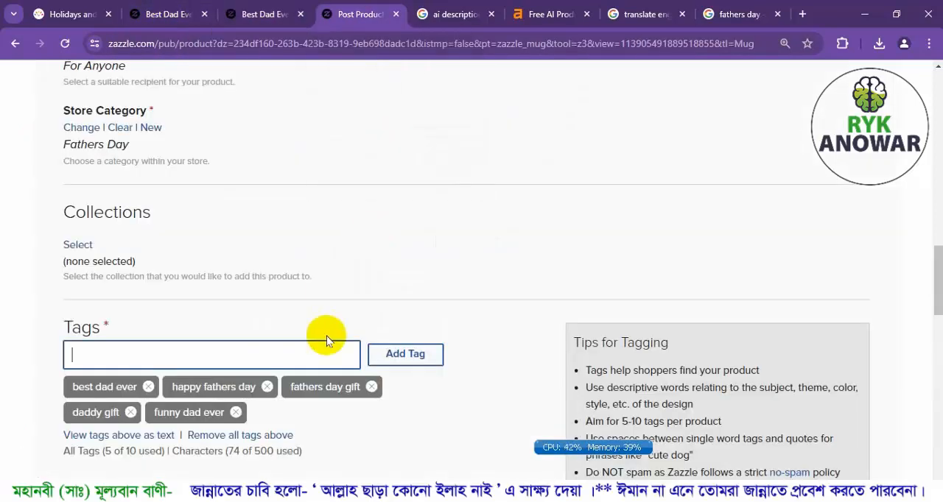
Add the product tags "new dad" and "1st fathers day".
text(new dad, 1st)
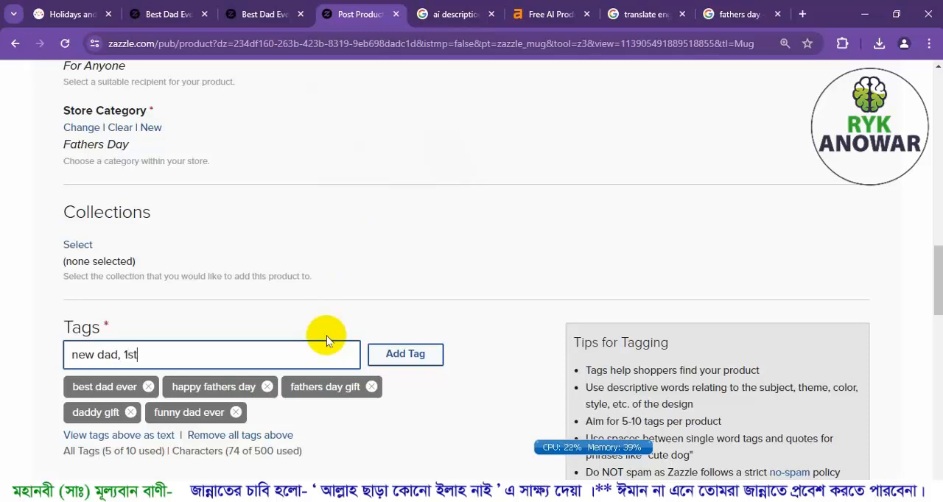
text( fathers day,)
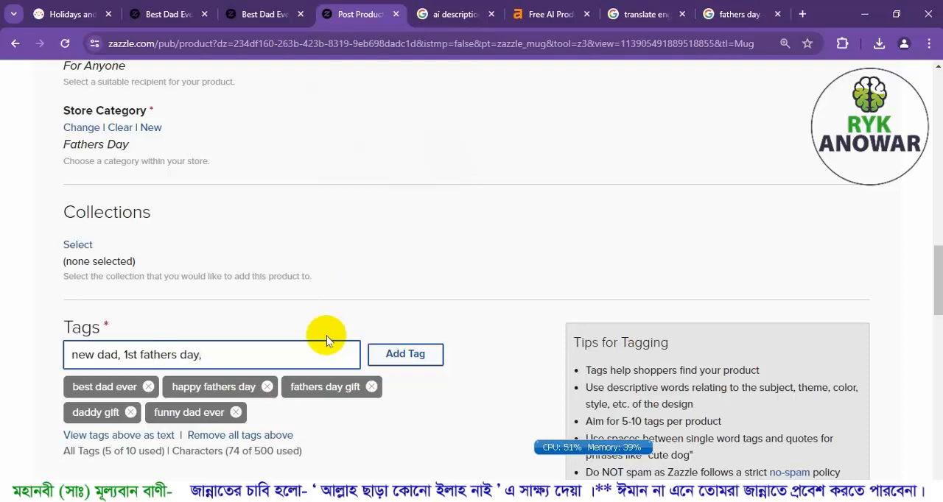
click(379, 353)
Open the first Father's Day baseball from the recently viewed items and examine its tags and related searches for more tag ideas.
click(237, 17)
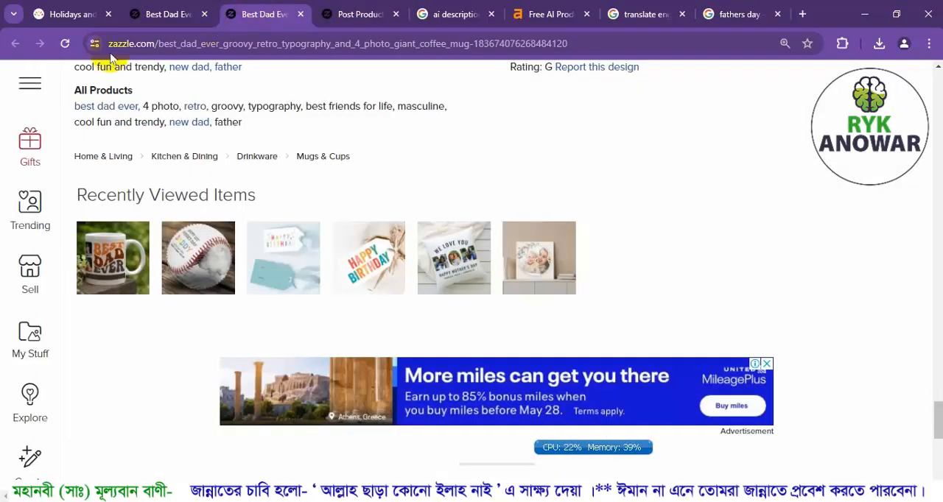
click(188, 257)
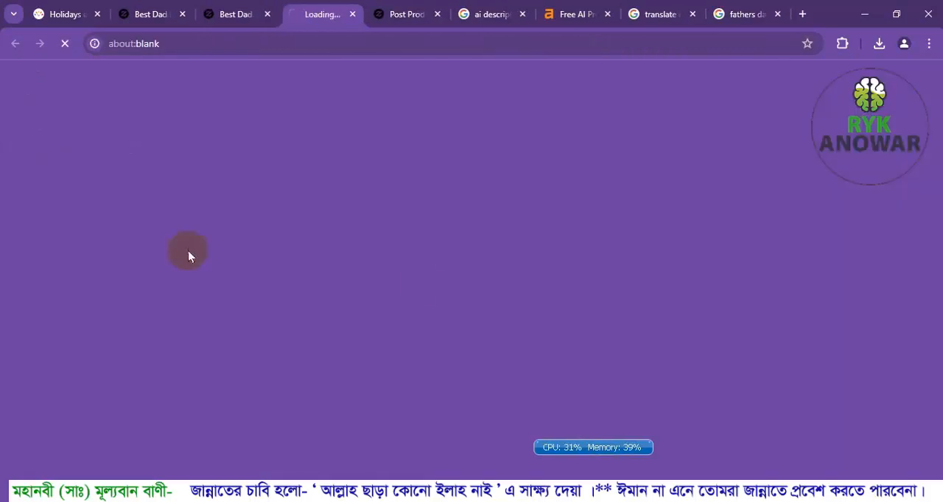
scroll(372, 247, down, 5)
scroll(369, 246, down, 15)
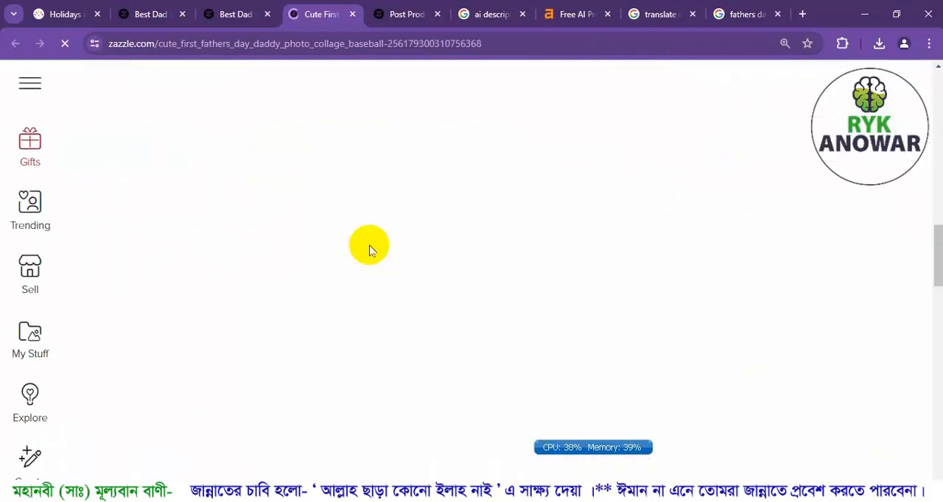
scroll(369, 251, down, 3)
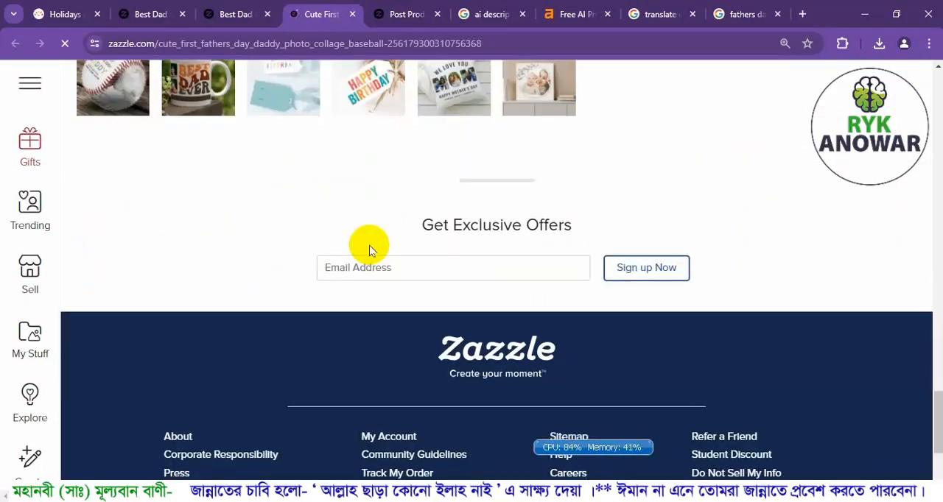
scroll(369, 251, up, 4)
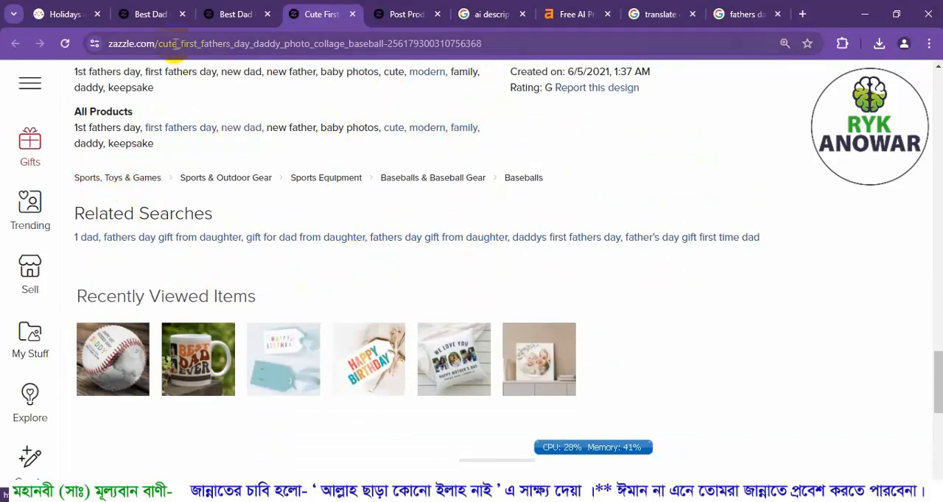
click(177, 14)
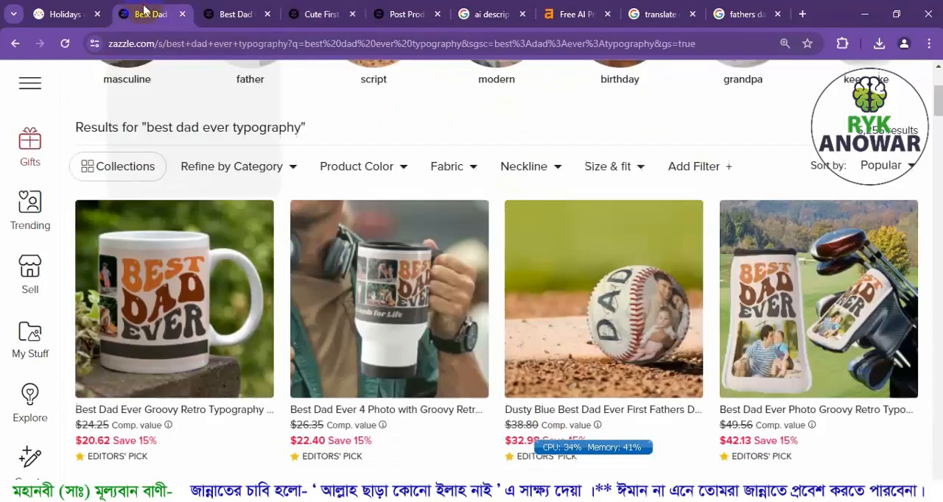
click(235, 14)
click(316, 14)
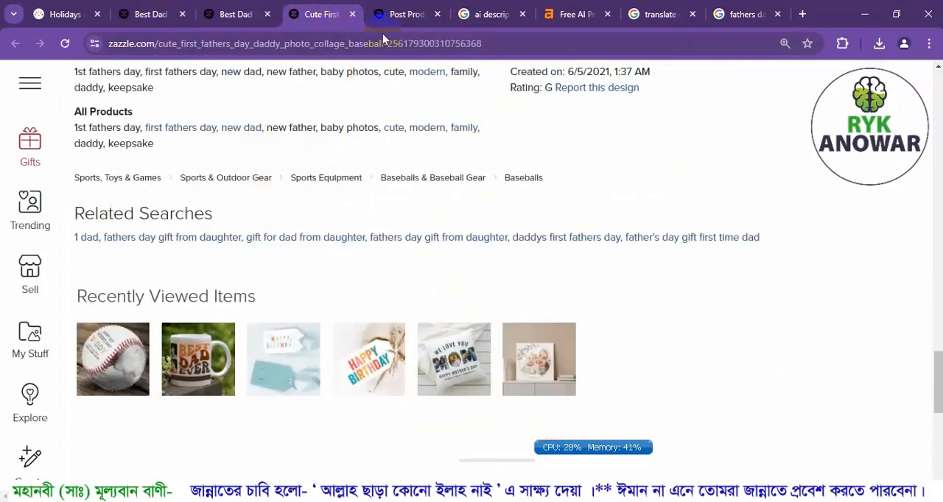
Return to the posting form and add the product tag "family".
click(402, 14)
click(168, 354)
text(f)
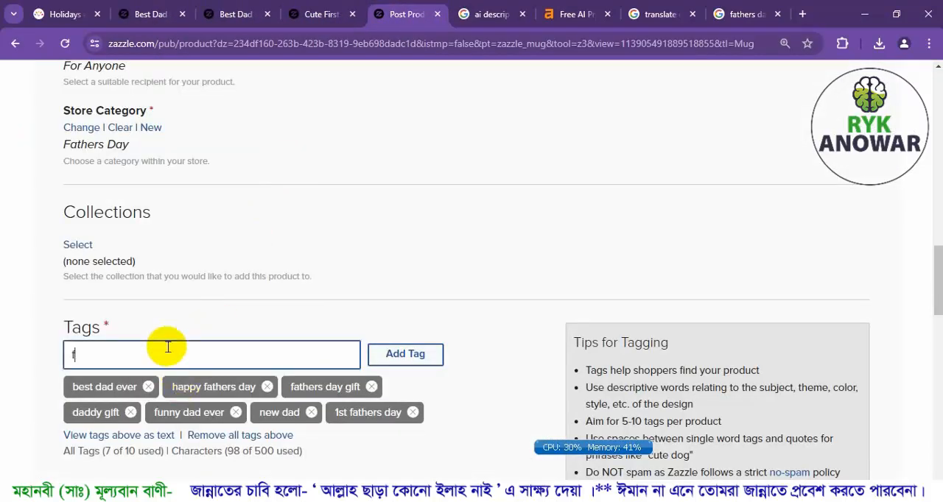
text(amily,)
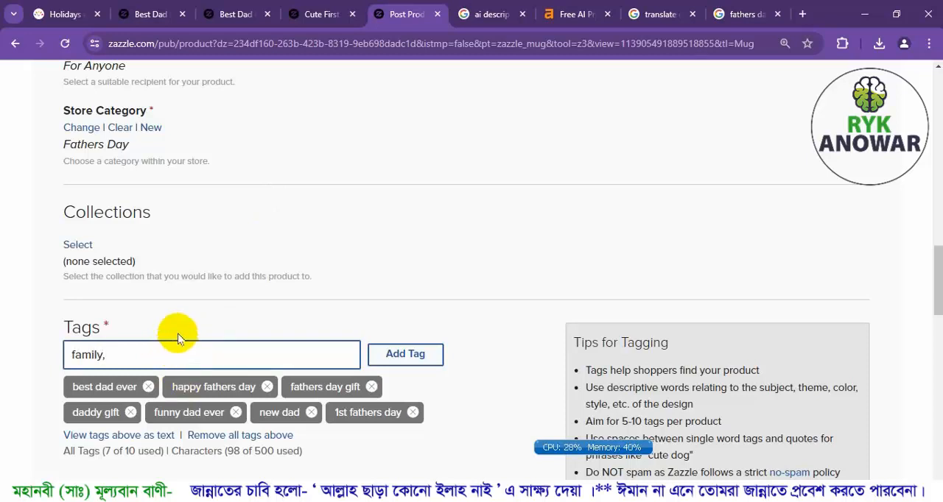
click(186, 330)
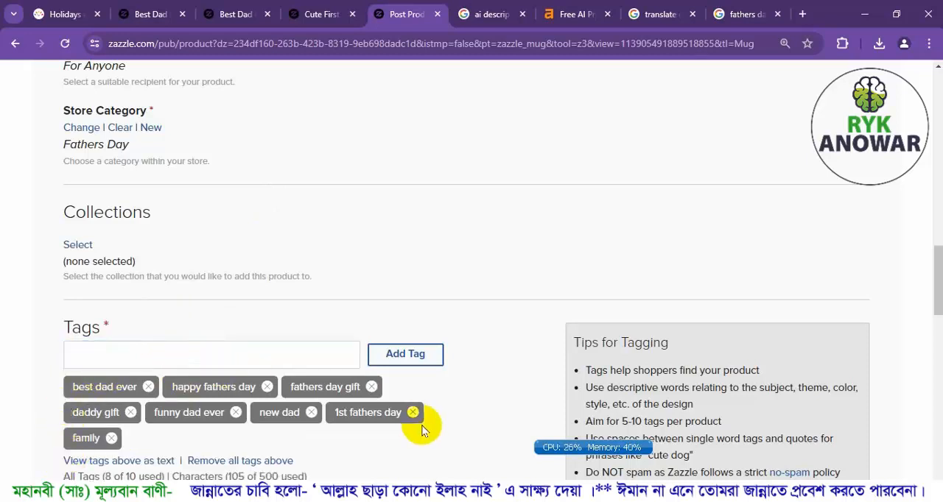
Check the tags of the first Father's Day baseball for another idea and return to the posting form.
click(108, 359)
click(320, 19)
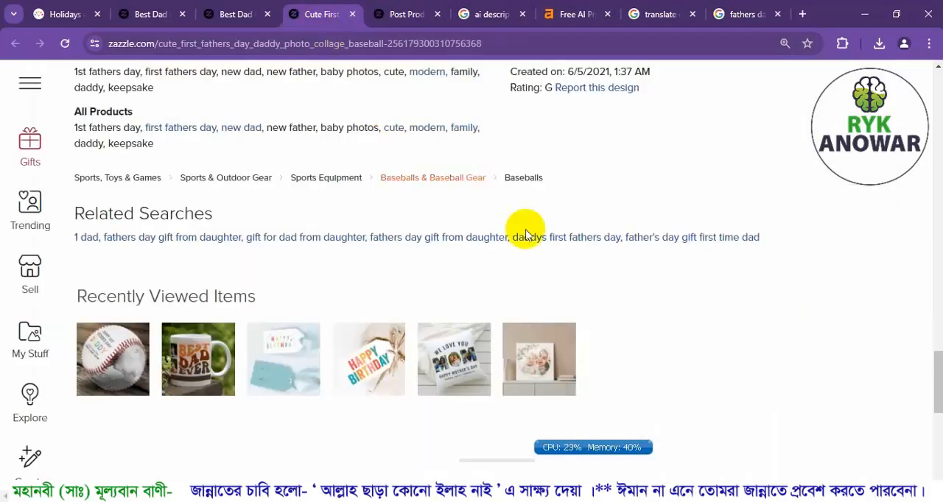
scroll(310, 199, up, 1)
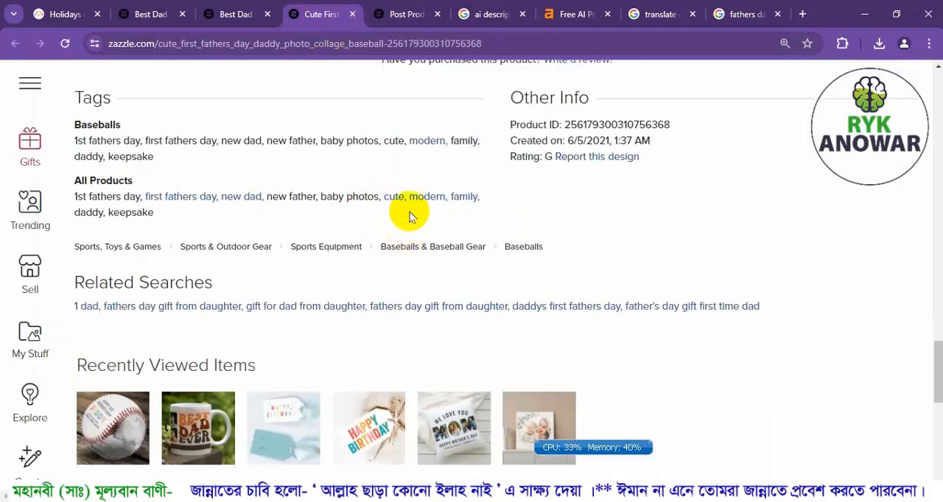
click(225, 14)
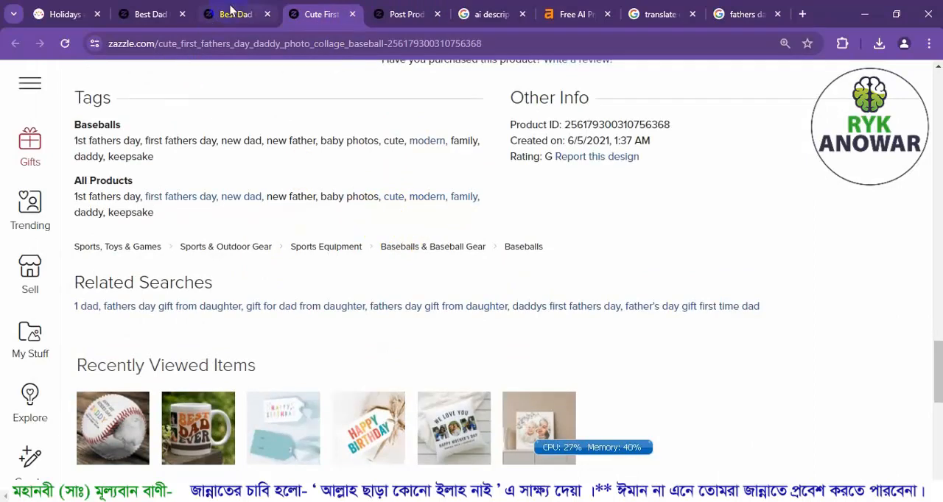
click(409, 14)
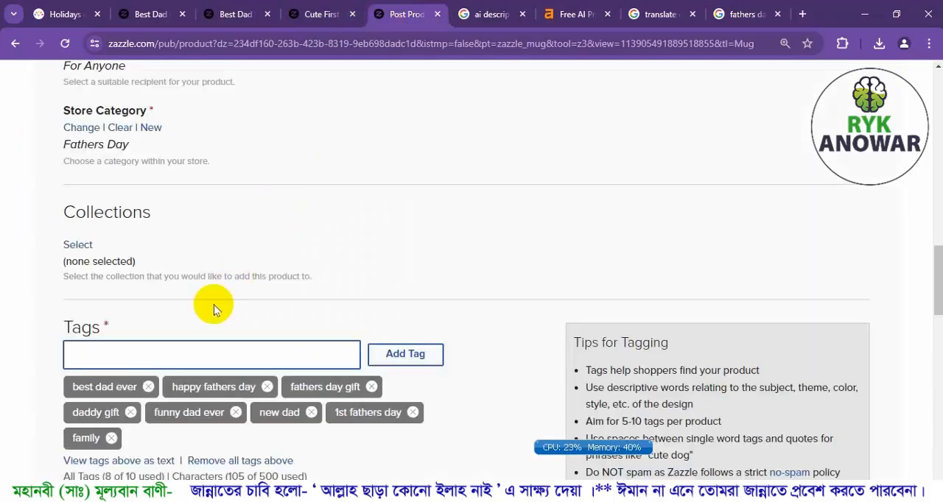
Add the product tag "I love Dad".
text(I love Dad,)
click(213, 304)
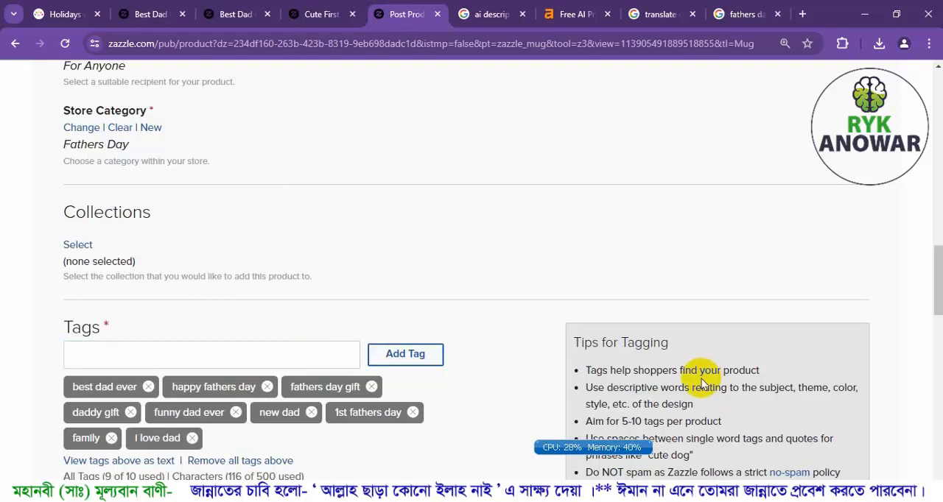
Set the suitable audience to G, the product visibility to Public and the "Customize it" button option to Yes.
scroll(701, 385, down, 2)
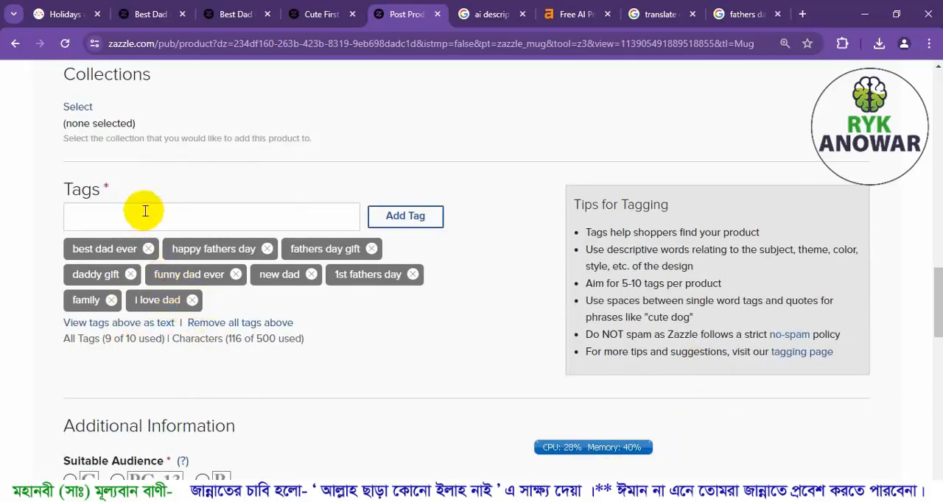
scroll(135, 194, down, 2)
click(89, 349)
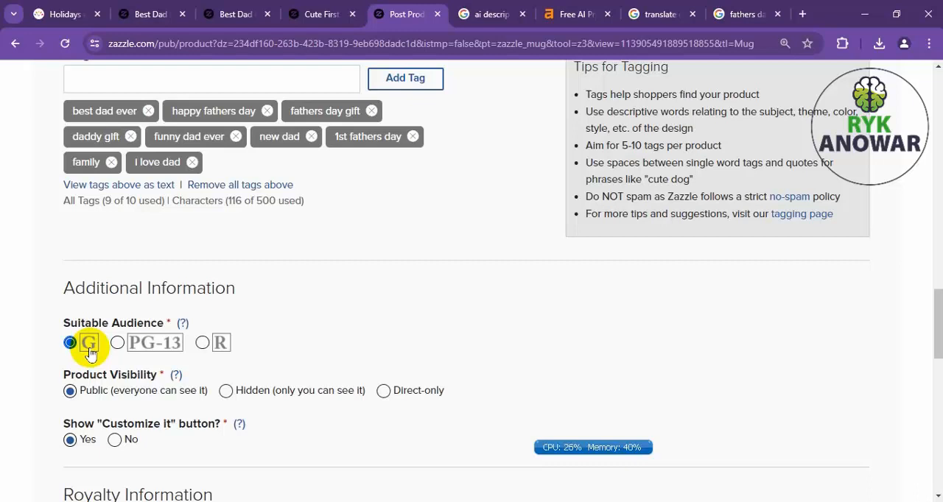
scroll(118, 206, down, 1)
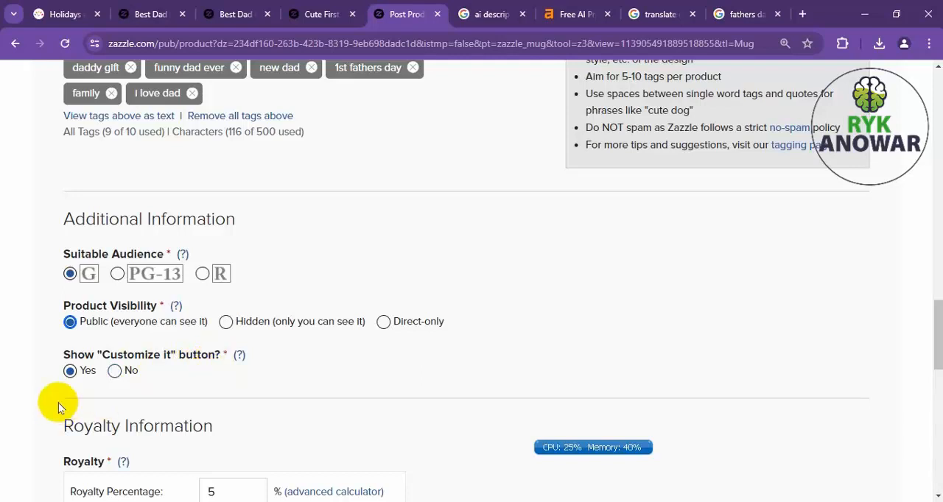
scroll(78, 378, down, 2)
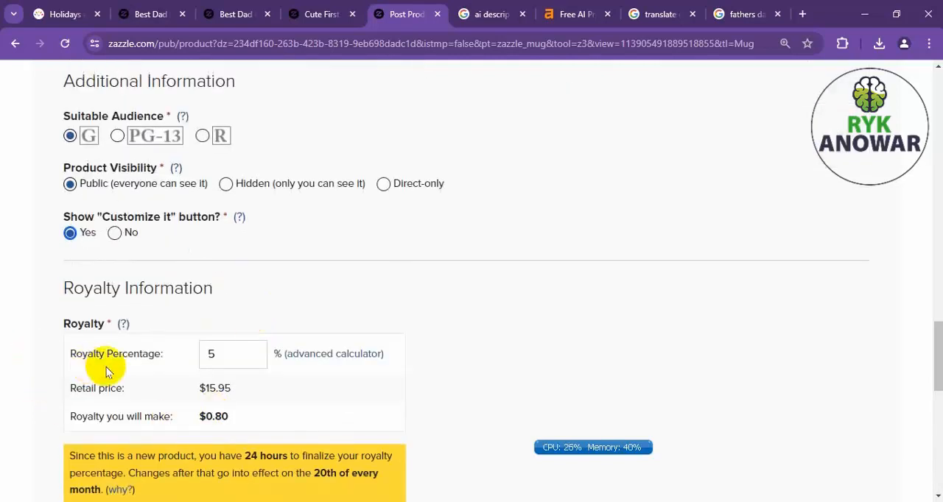
Set the royalty percentage to 10 and check the recalculated royalty amount.
double_click(211, 355)
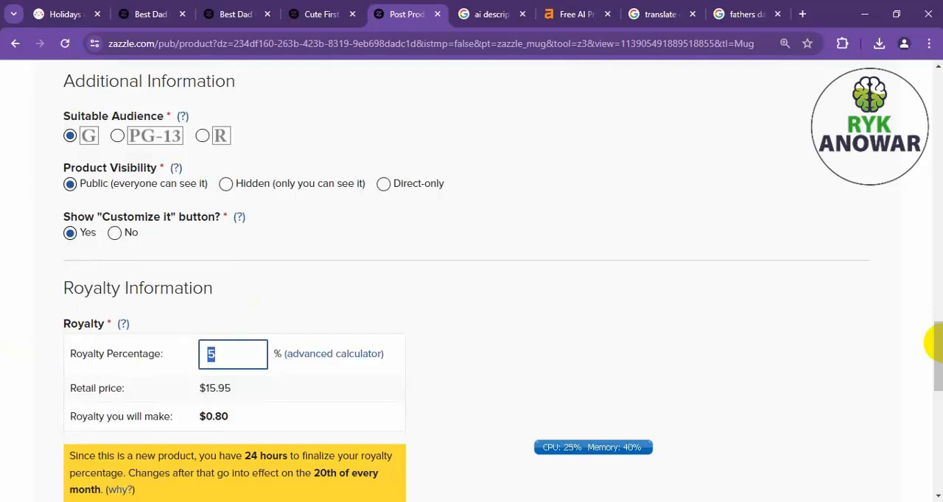
text(10)
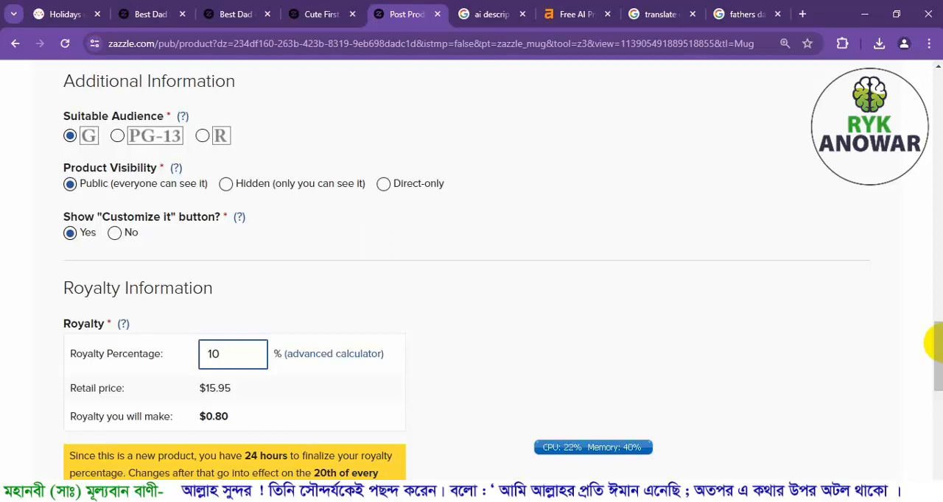
click(360, 309)
click(227, 184)
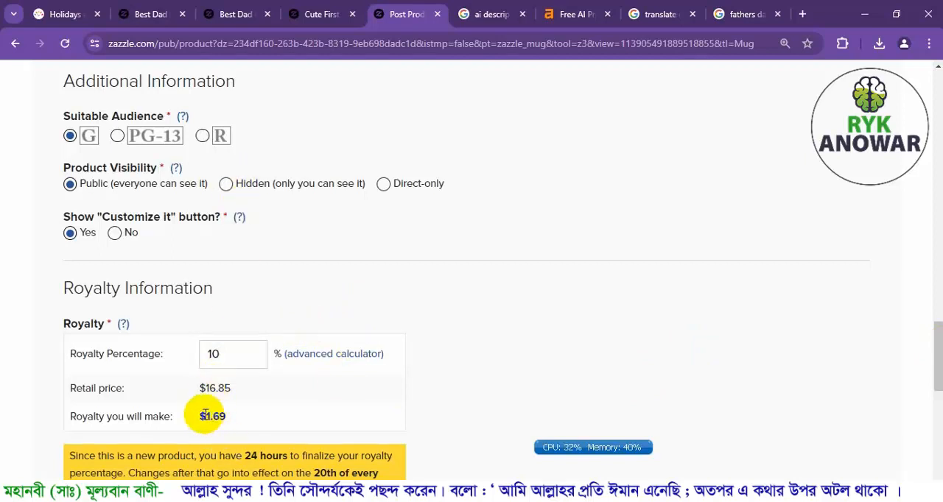
drag(207, 415, 254, 416)
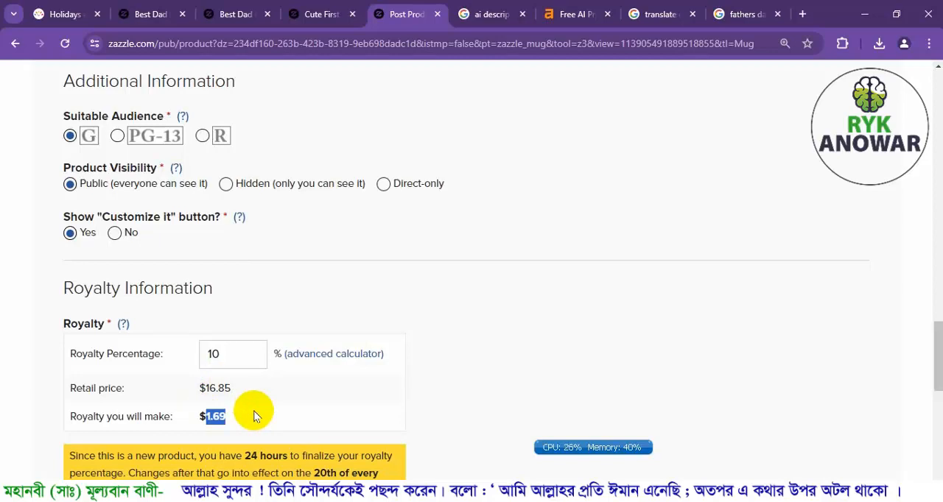
Review the completed posting form from description to royalty, including the tagging tips on tag count and the spam policy.
scroll(237, 205, up, 15)
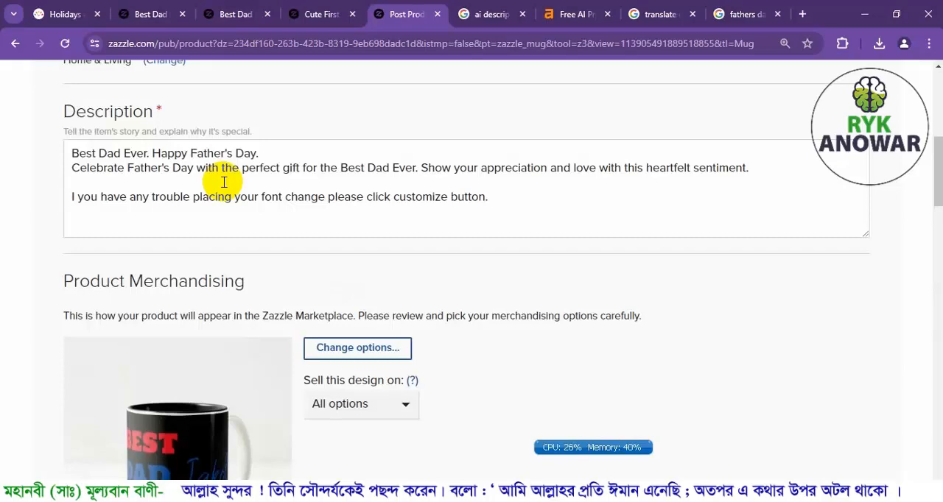
scroll(228, 199, down, 10)
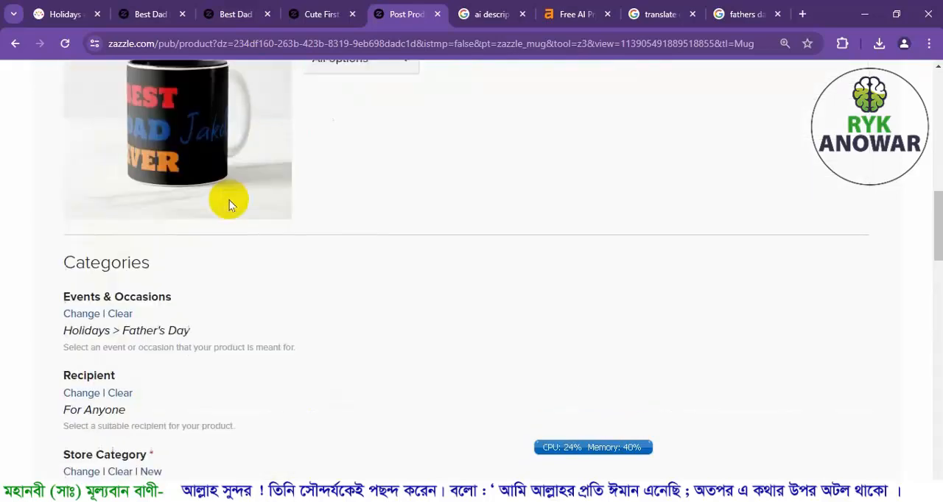
scroll(228, 200, down, 10)
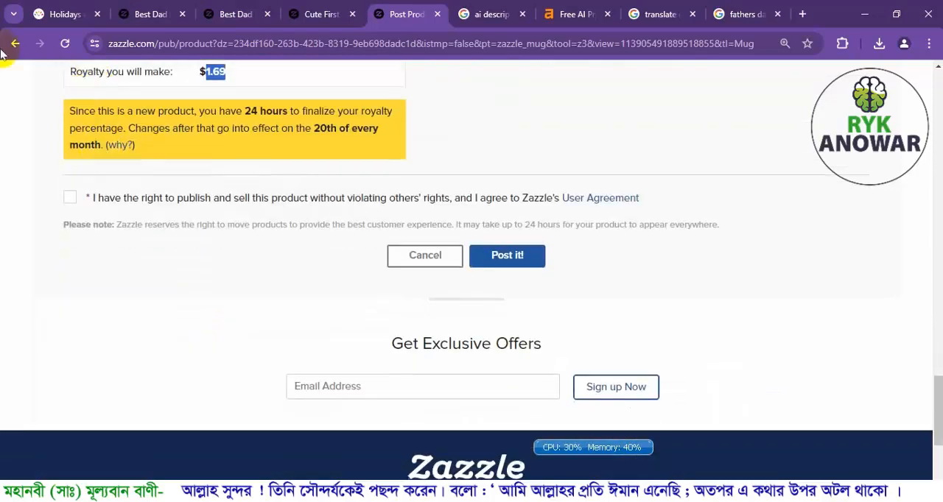
scroll(166, 315, up, 5)
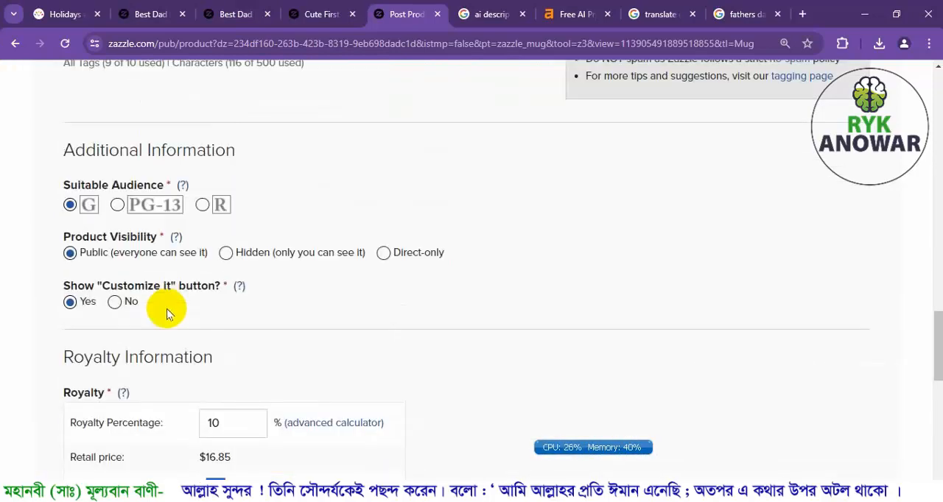
scroll(166, 309, up, 5)
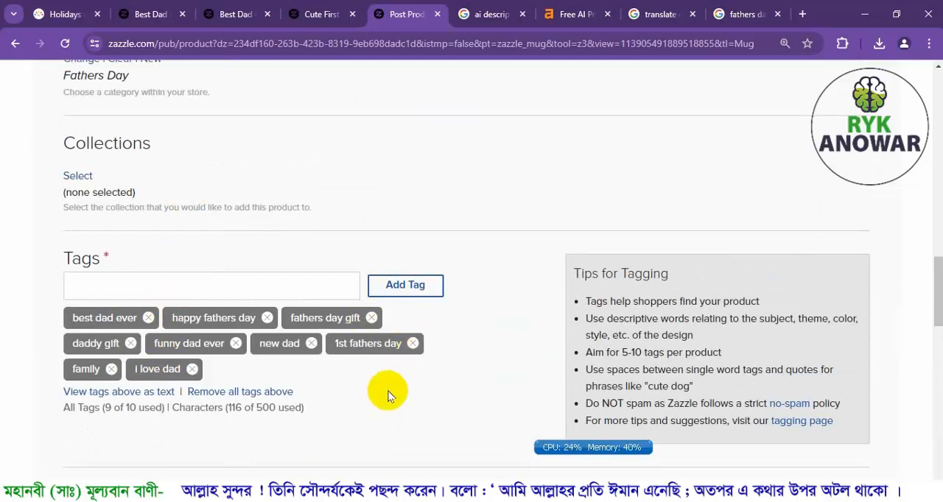
scroll(385, 395, down, 1)
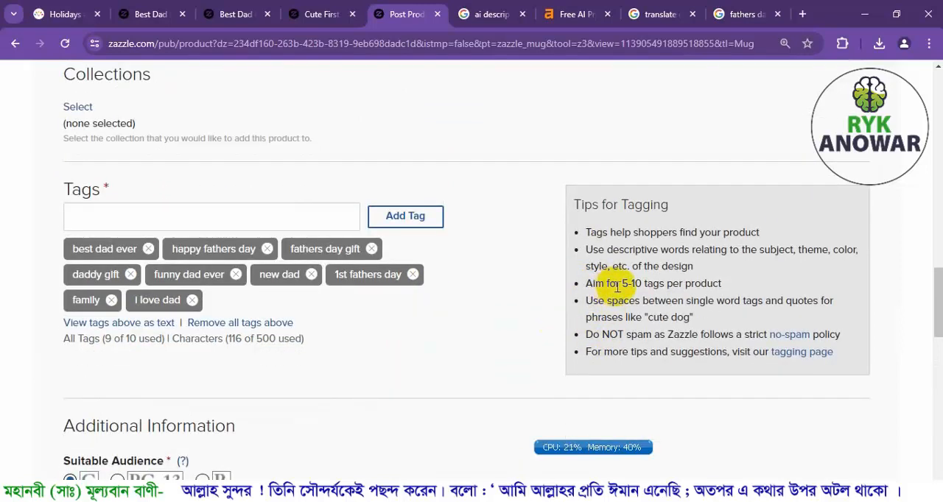
drag(616, 284, 736, 284)
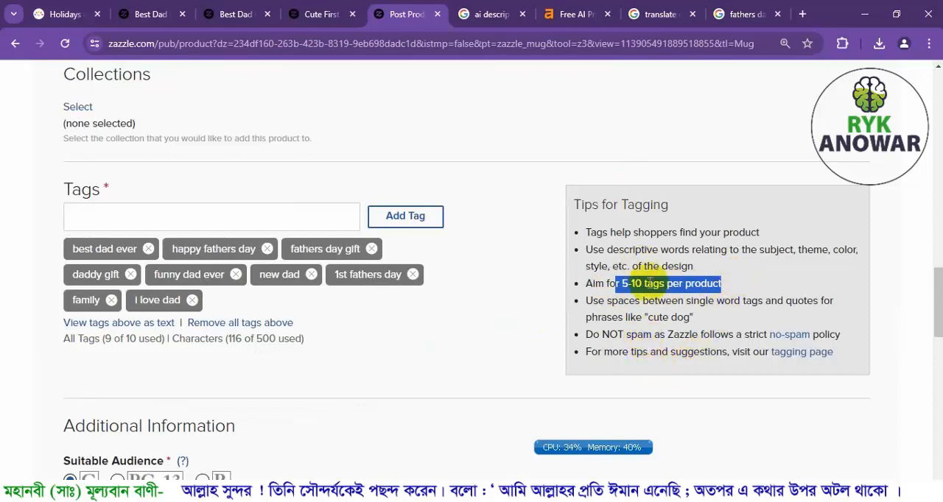
drag(667, 335, 730, 336)
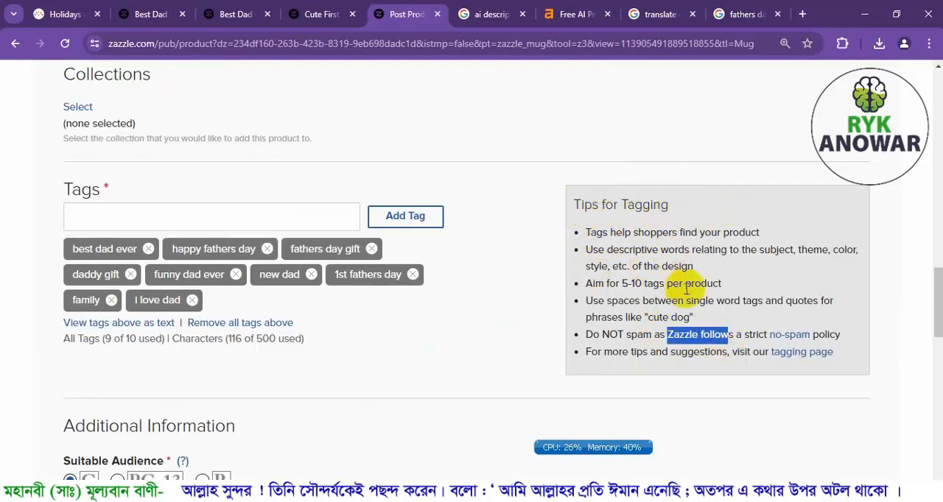
scroll(685, 288, up, 6)
scroll(685, 288, down, 9)
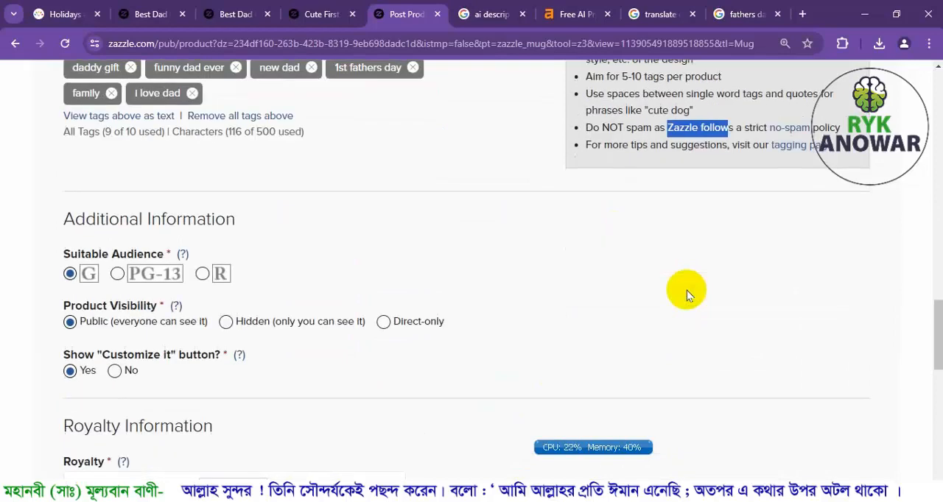
scroll(686, 295, down, 5)
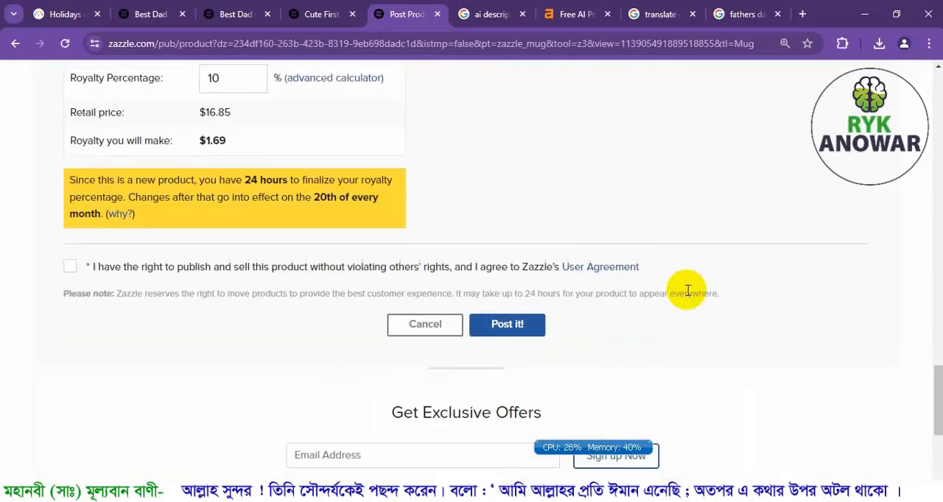
scroll(687, 290, up, 4)
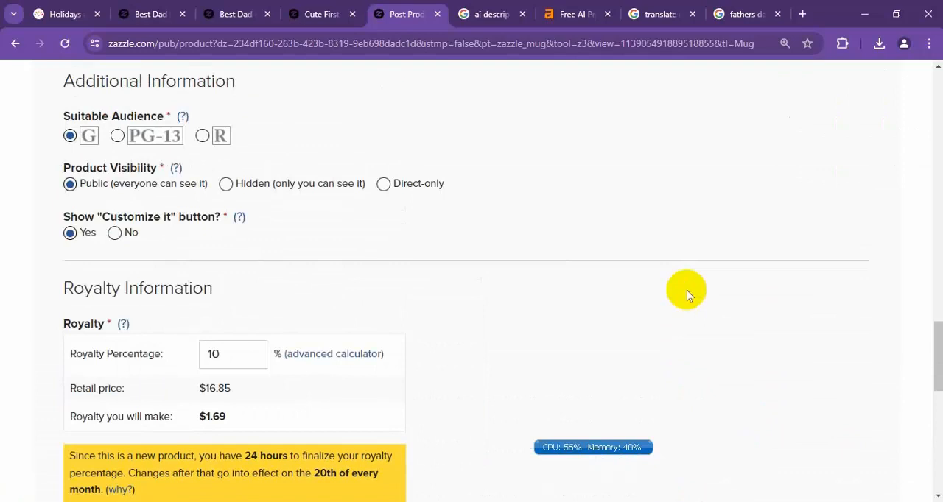
scroll(686, 290, down, 2)
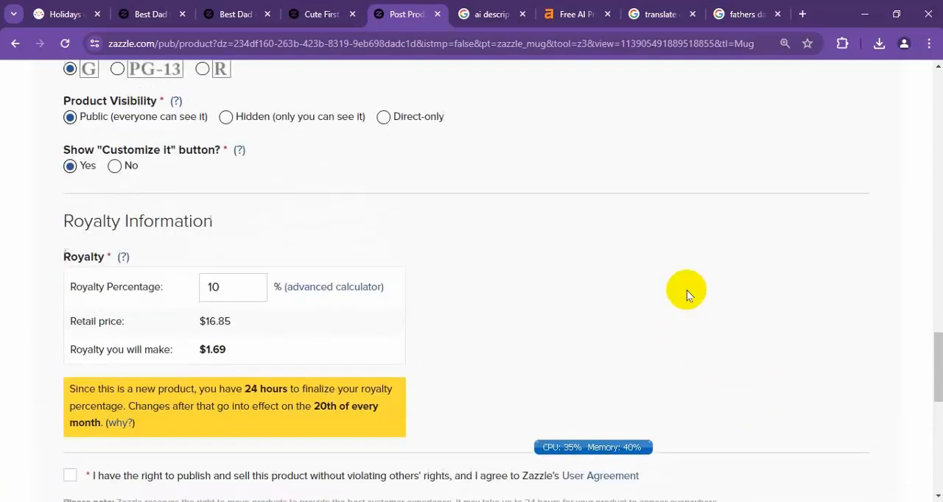
Accept the publishing rights and User Agreement statement, and post the mug to the marketplace.
scroll(686, 290, down, 2)
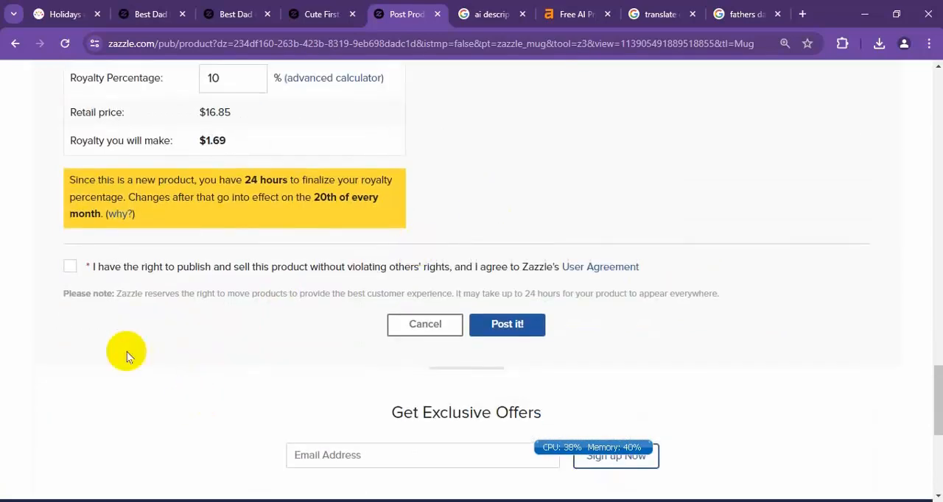
click(70, 269)
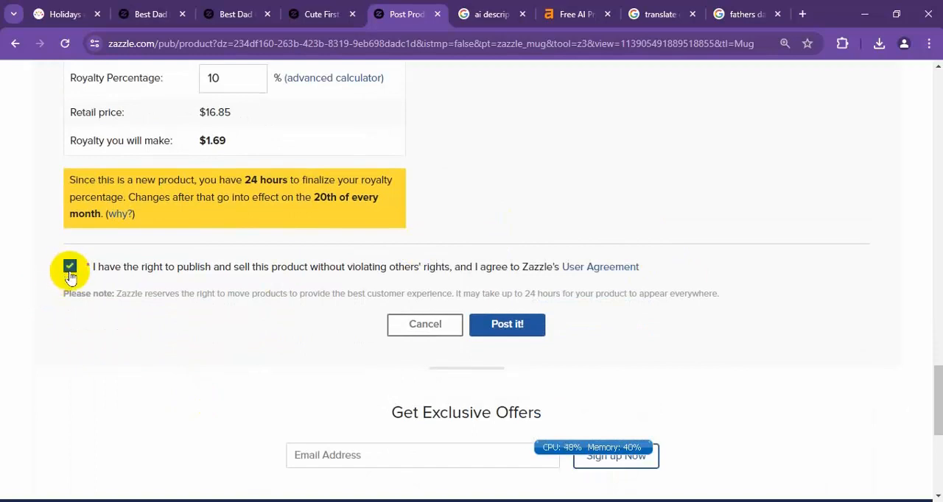
click(519, 325)
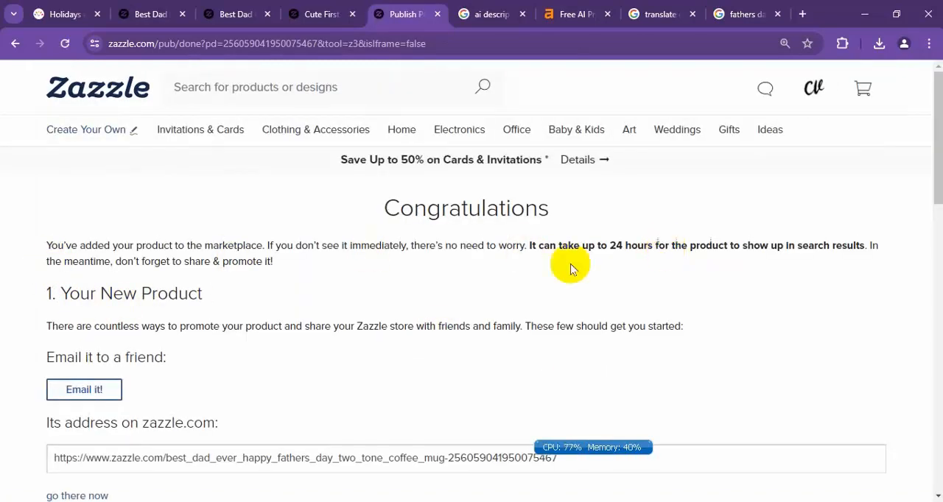
Read the note on search availability on the confirmation page and select the new product's web address.
drag(528, 246, 899, 249)
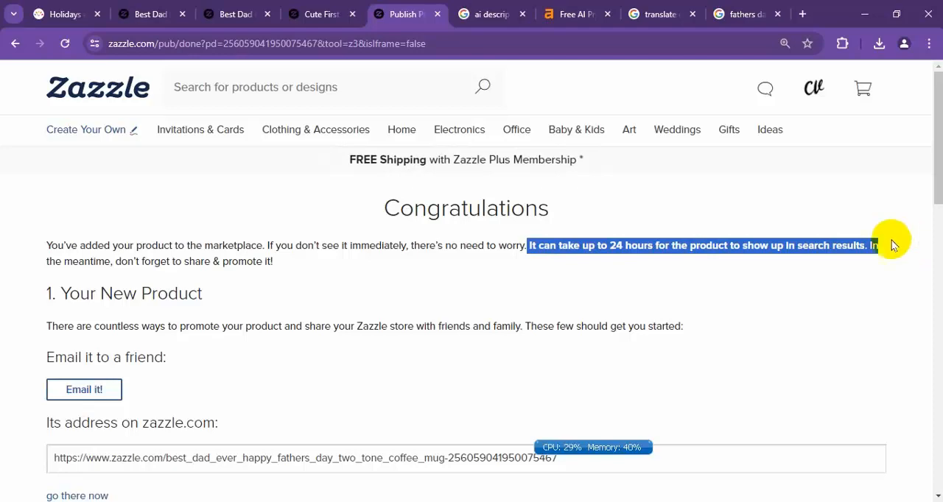
scroll(149, 255, down, 3)
scroll(177, 292, down, 1)
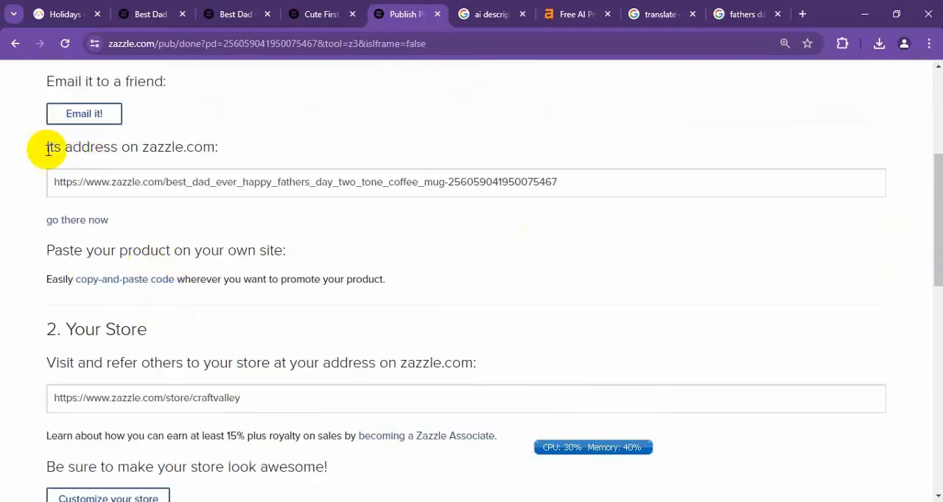
click(605, 182)
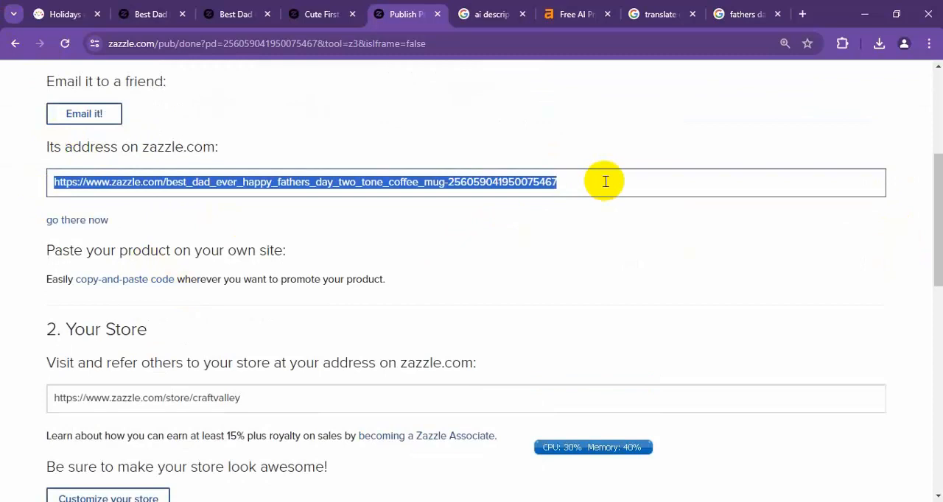